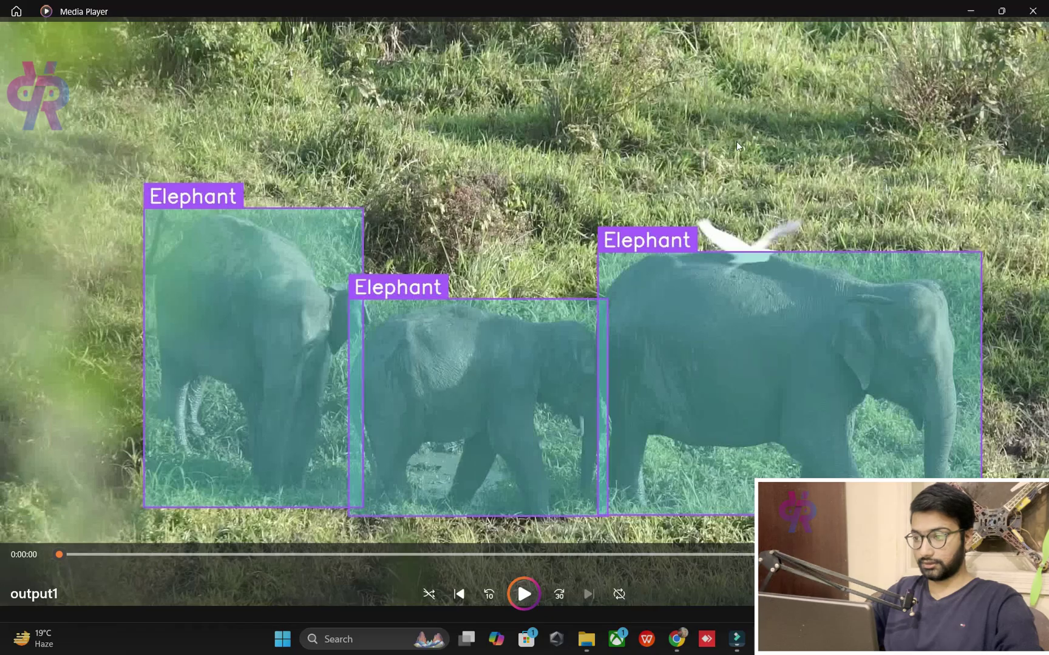
Play the output1 elephant video, close it and the warehouse video, then watch and close output3
left_click(599, 317)
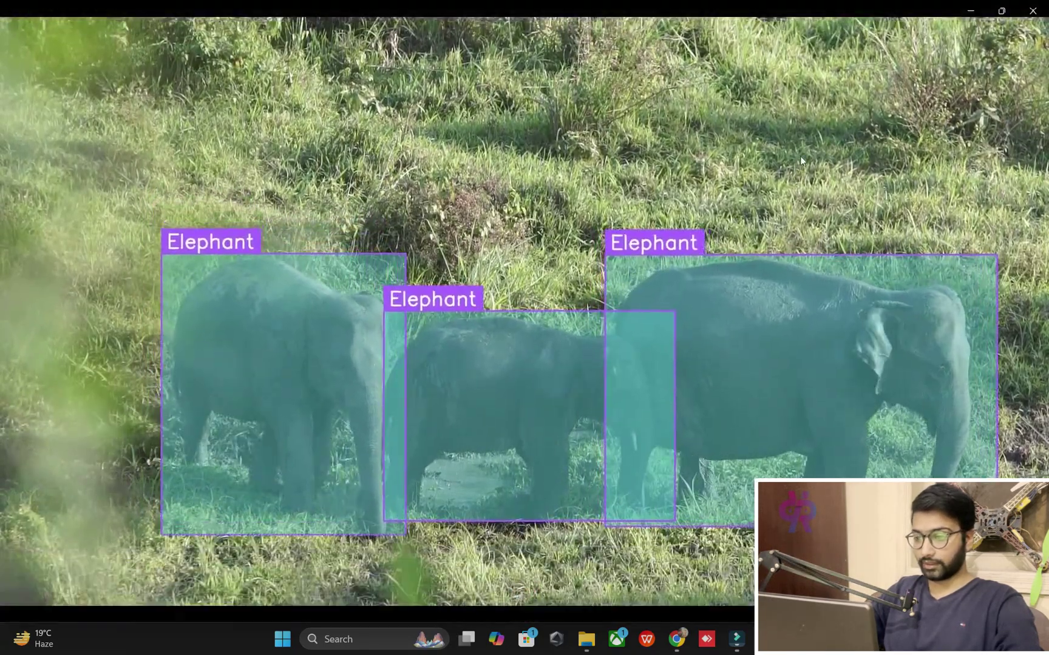
left_click(1045, 14)
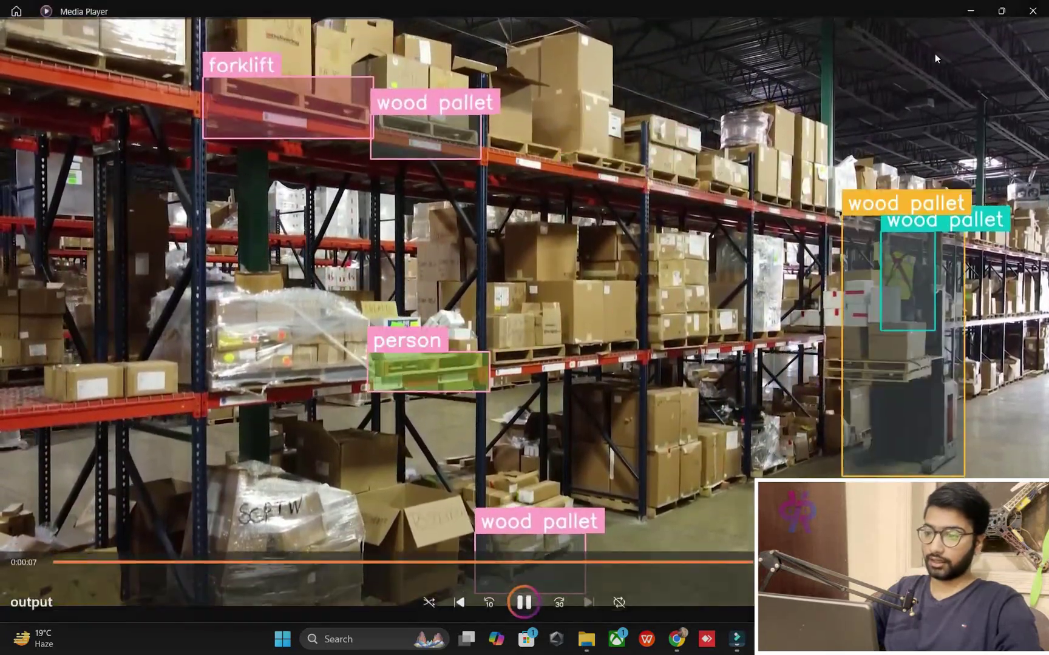
left_click(1032, 10)
left_click(812, 159)
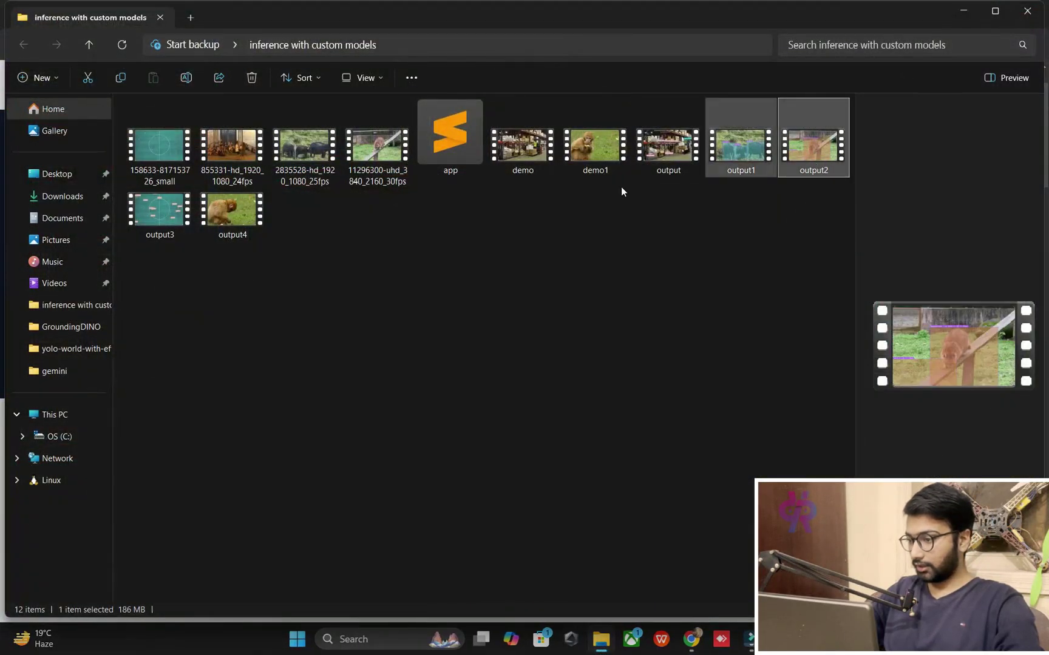
double_click(161, 212)
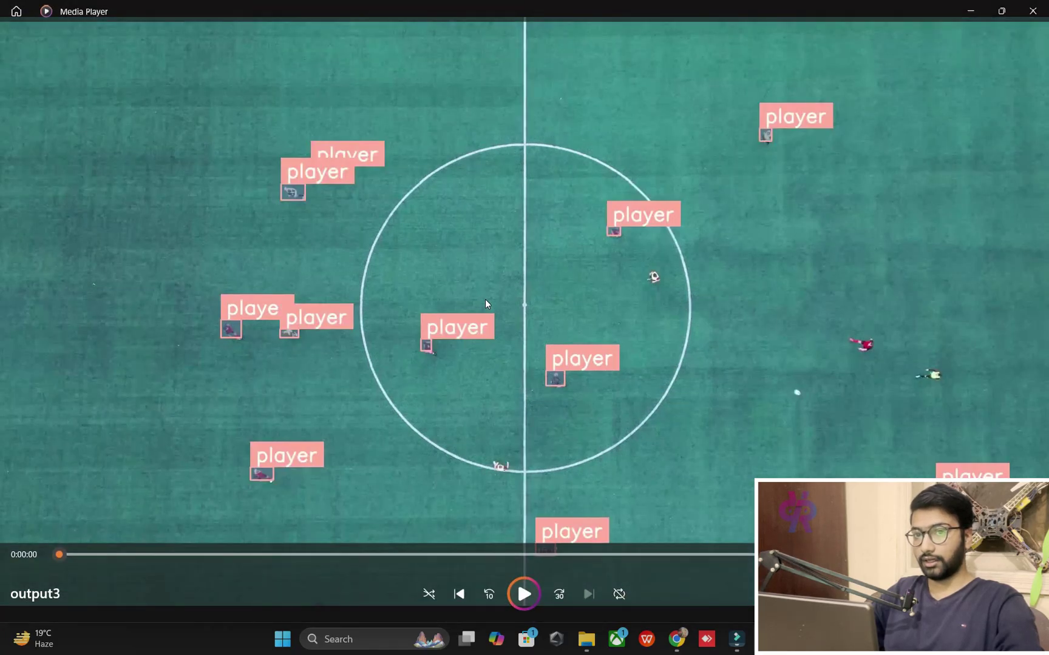
left_click(1032, 11)
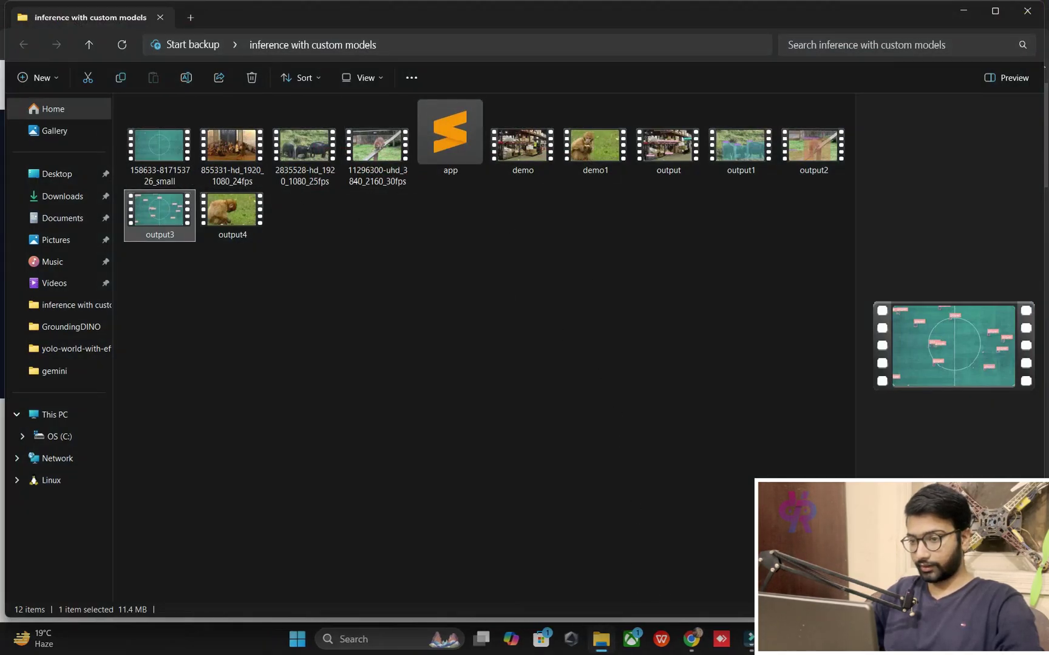
In Chrome, close the Roboflow Universe and blank tabs, visit pyresearch.org, then return to GitHub
left_click(691, 639)
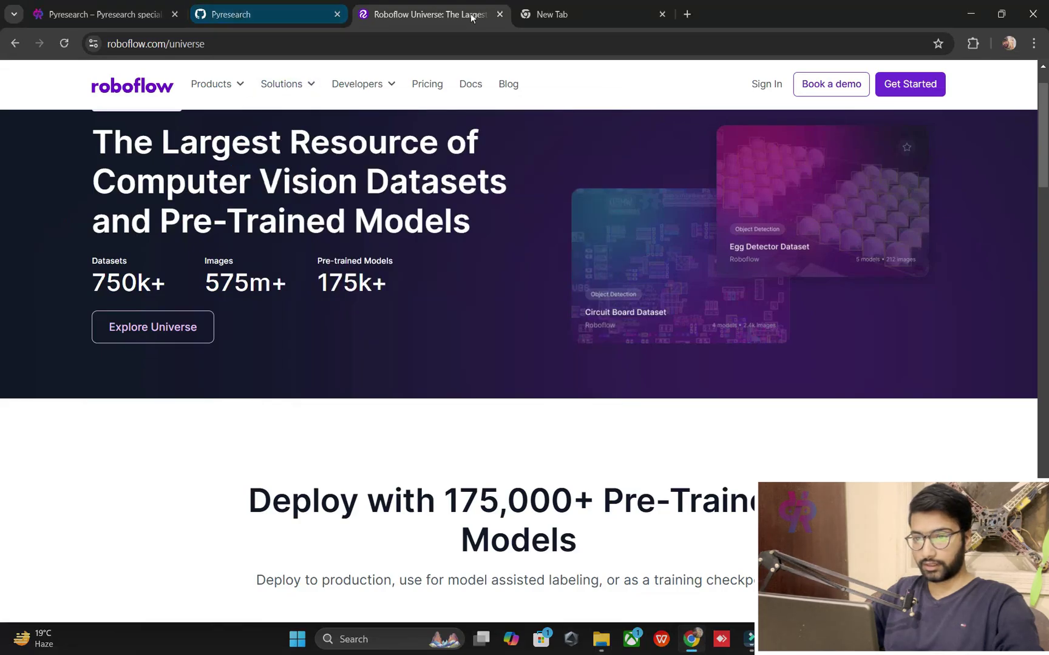
left_click(500, 14)
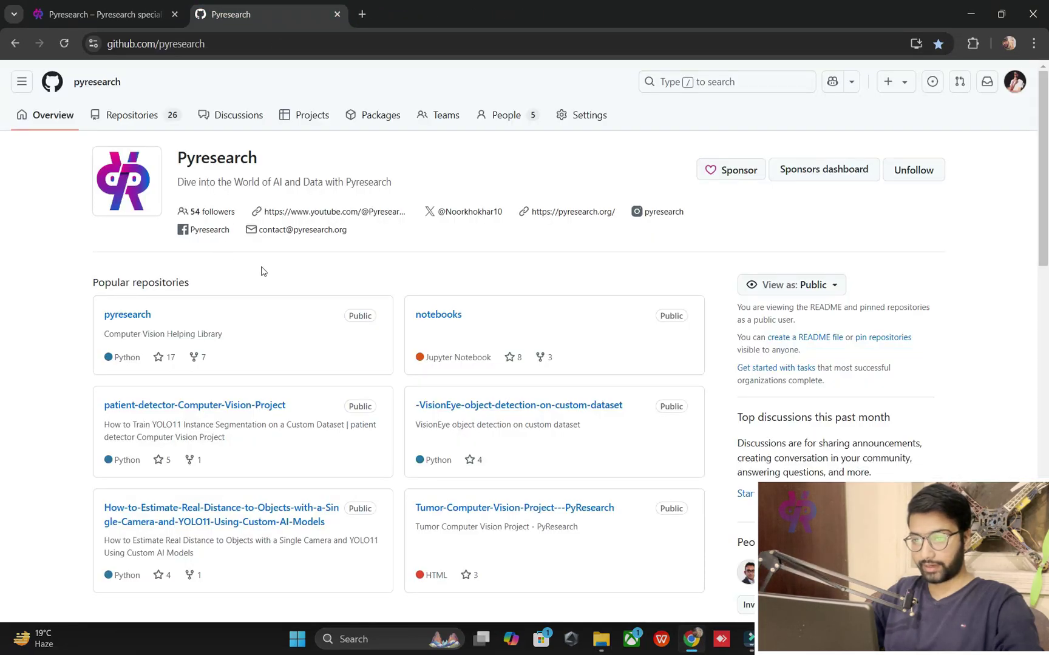
left_click(96, 14)
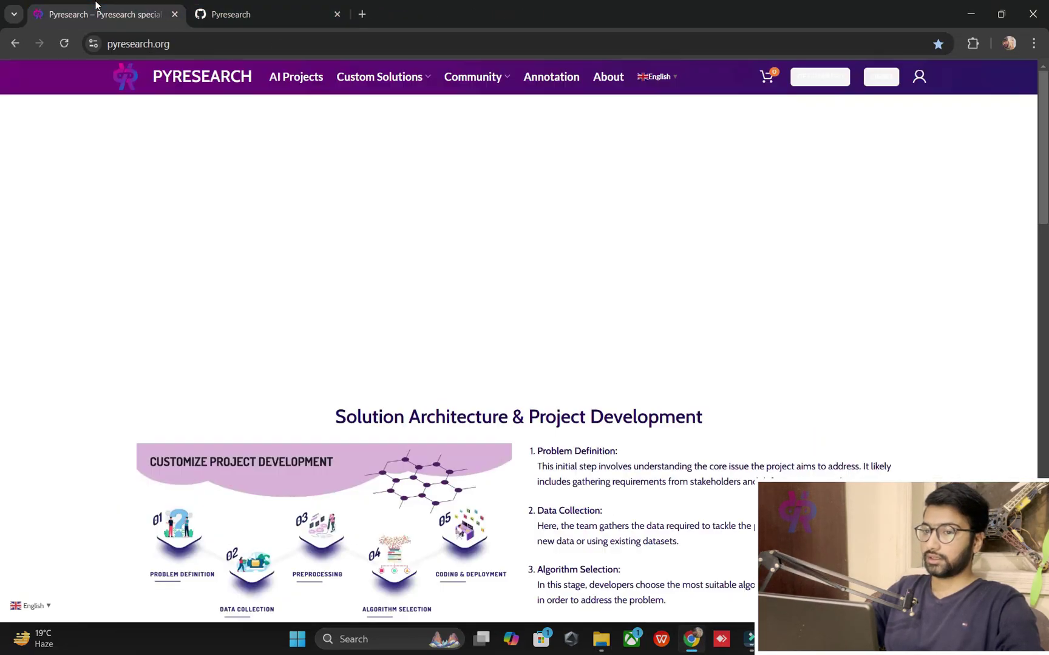
scroll(321, 278, "down", 5)
scroll(405, 269, "down", 3)
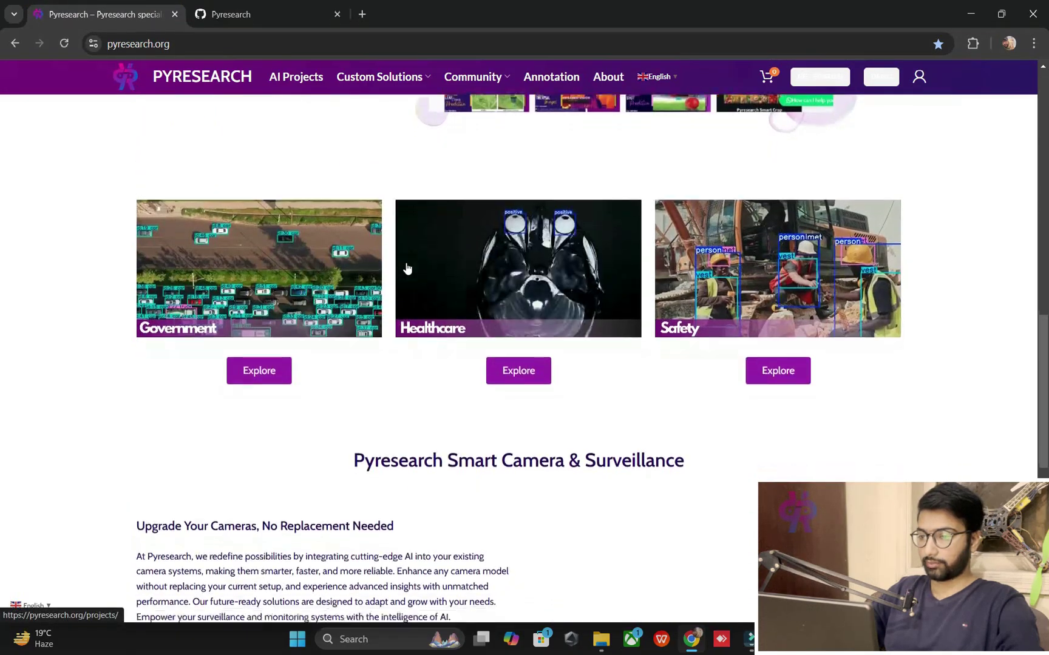
scroll(405, 269, "down", 2)
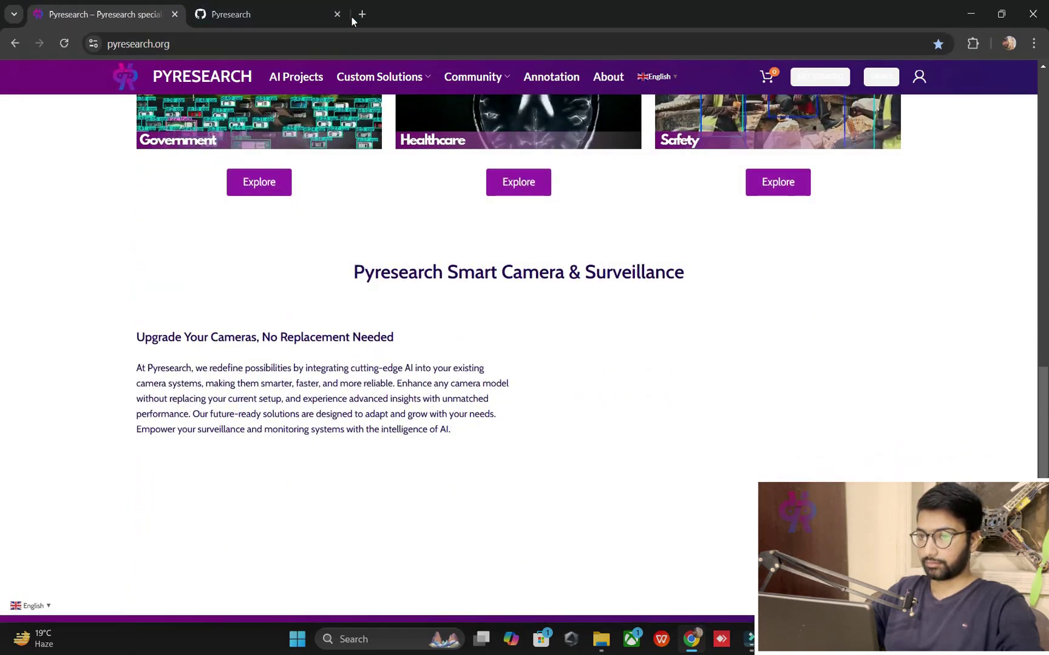
scroll(440, 293, "up", 3)
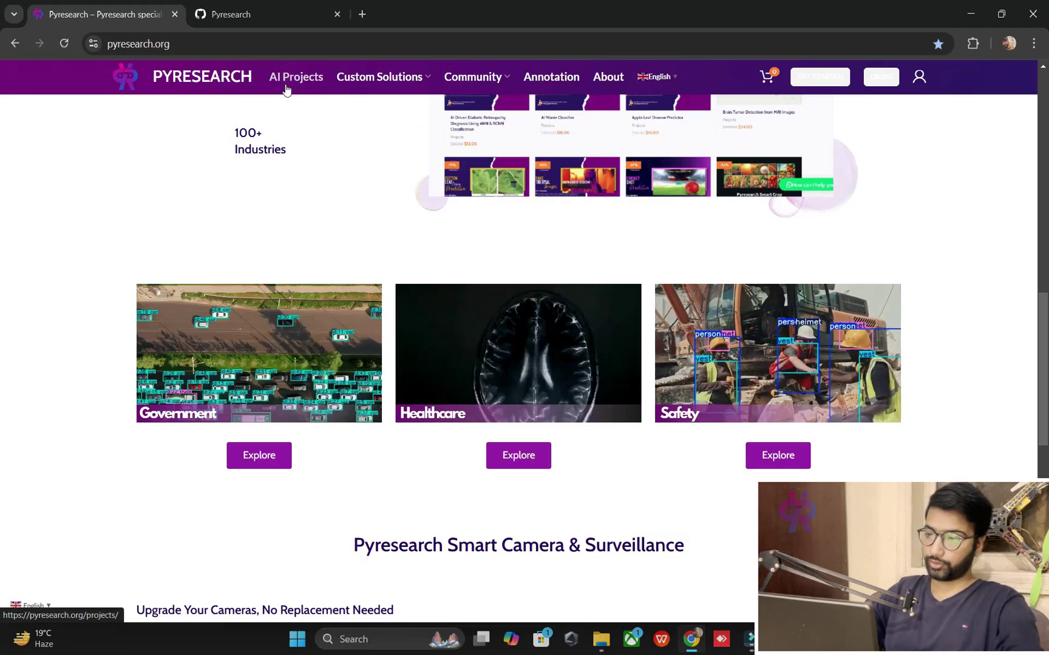
left_click(253, 10)
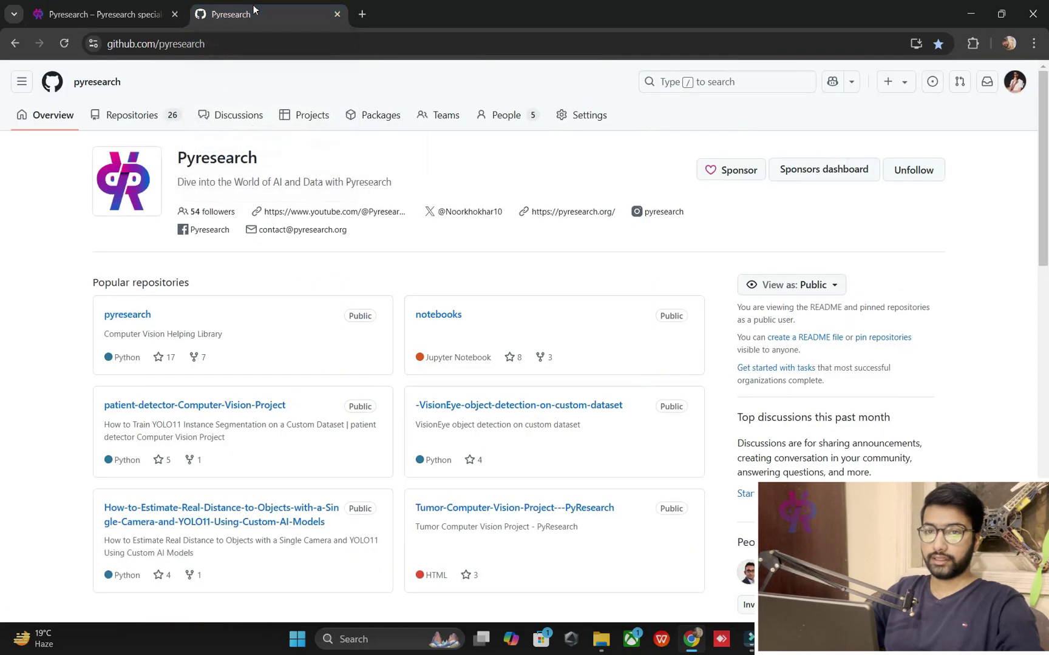
scroll(335, 250, "down", 3)
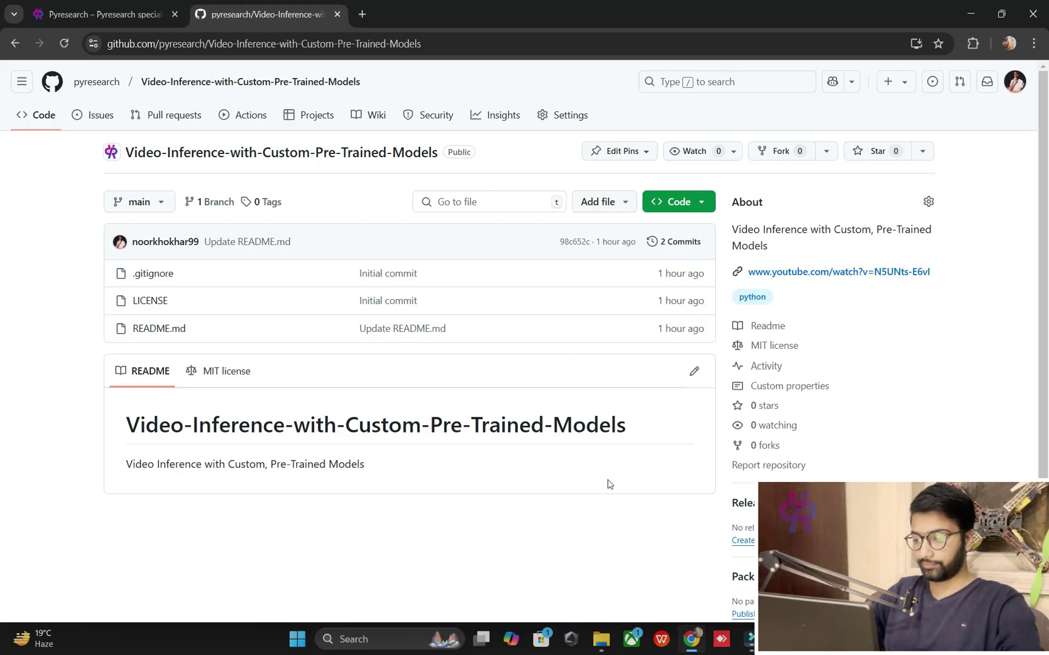
Open app.py from the project folder at the blank lines above the Roboflow setup
left_click(600, 639)
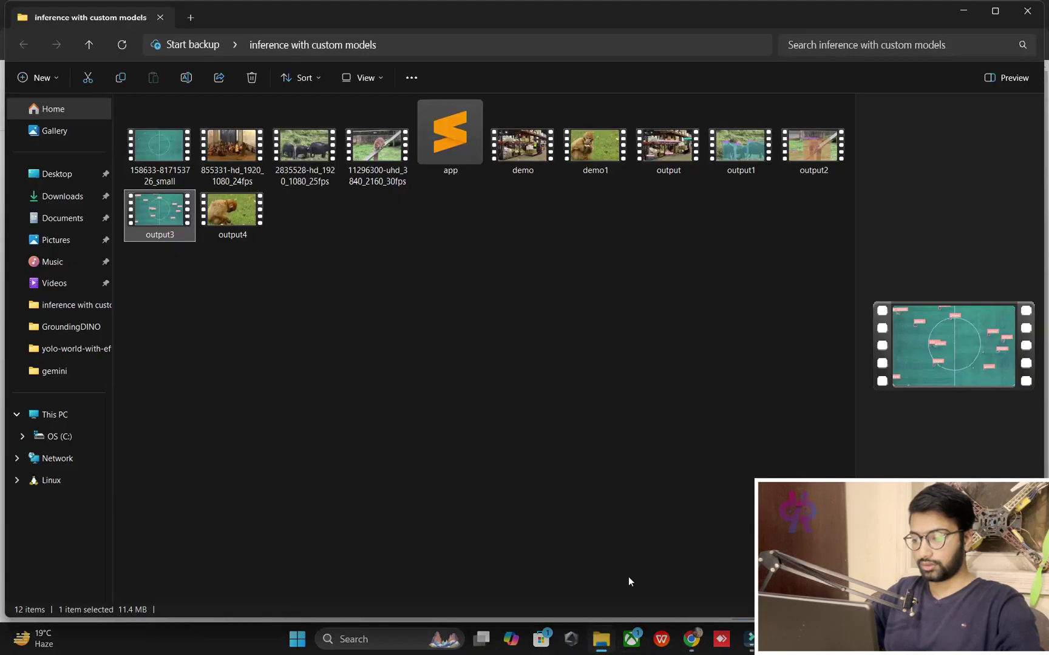
double_click(448, 171)
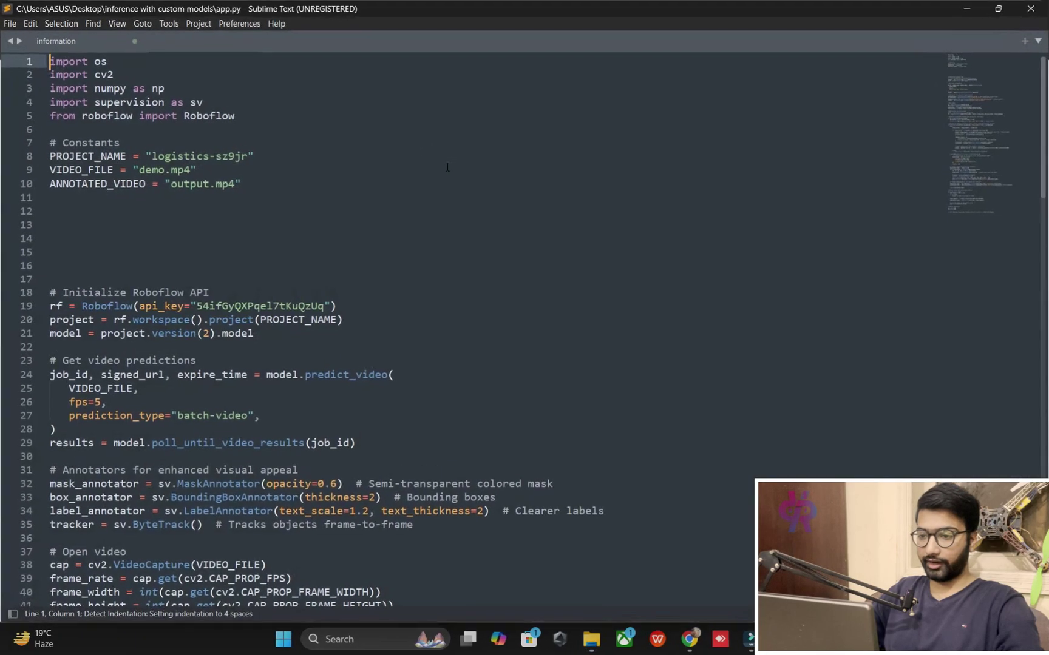
left_click(113, 256)
Delete the surplus blank lines and whitespace, then select the word 'supervision' on line 4
key("BackSpace")
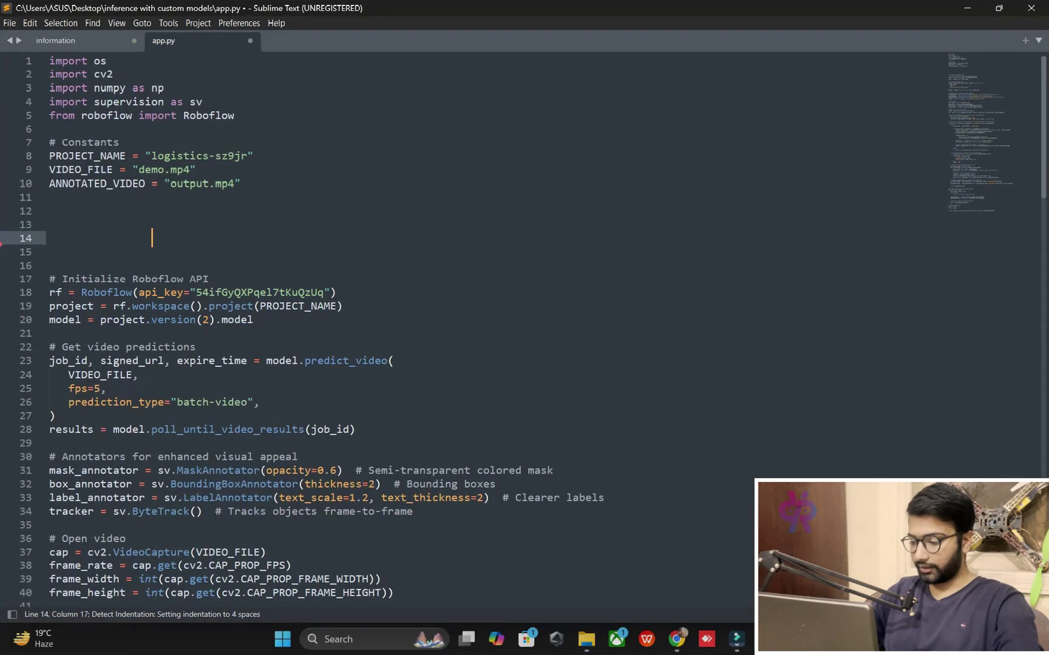
double_click(115, 254)
key("BackSpace")
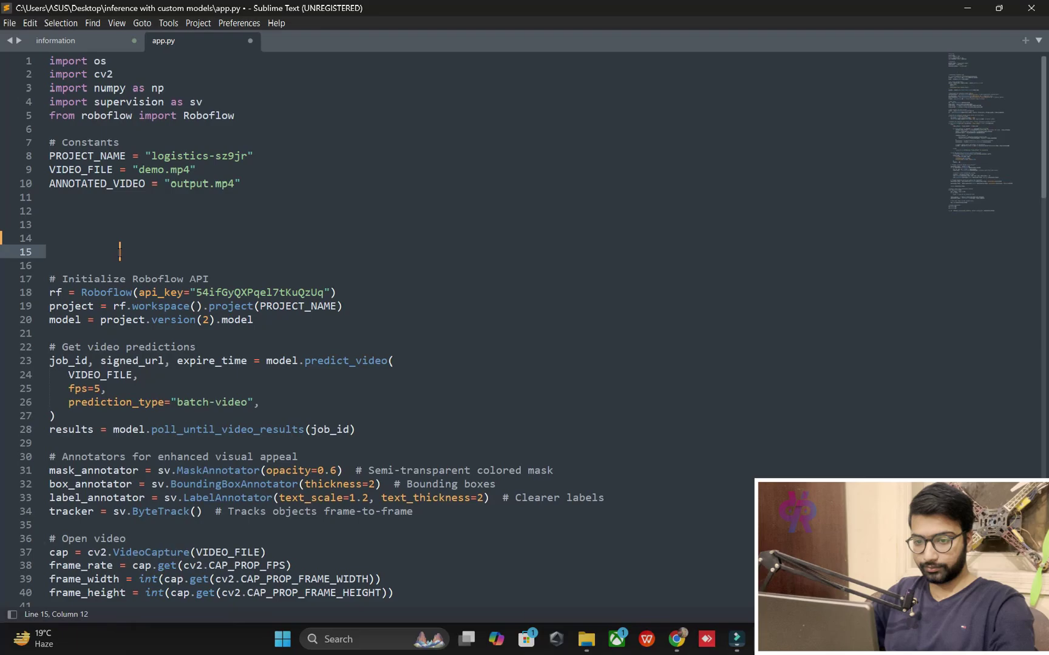
key("BackSpace")
key("BackSpace")
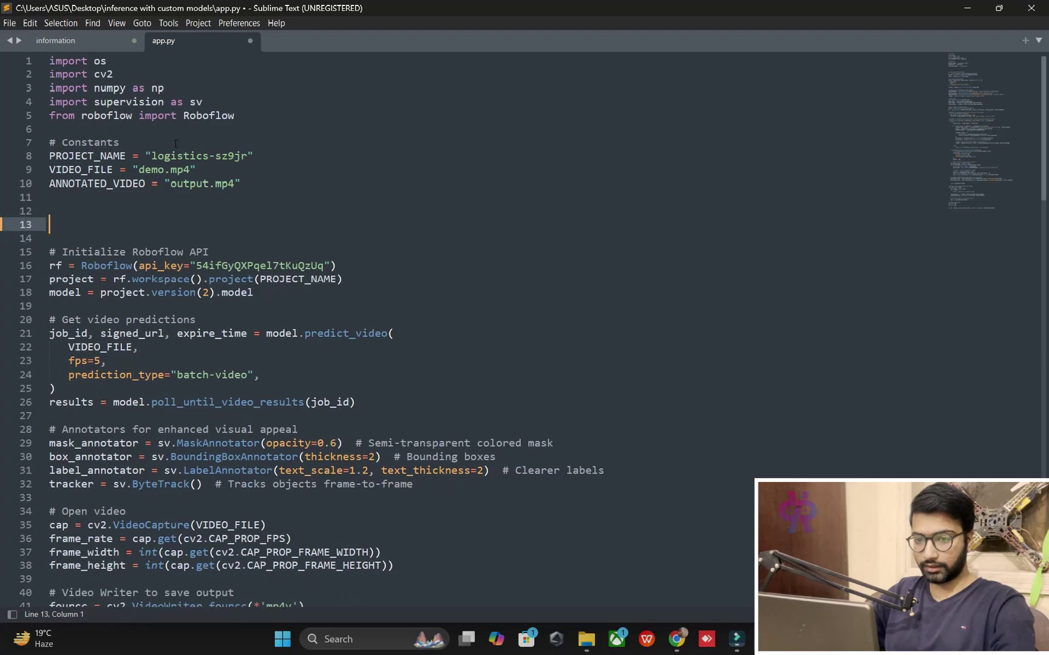
double_click(113, 98)
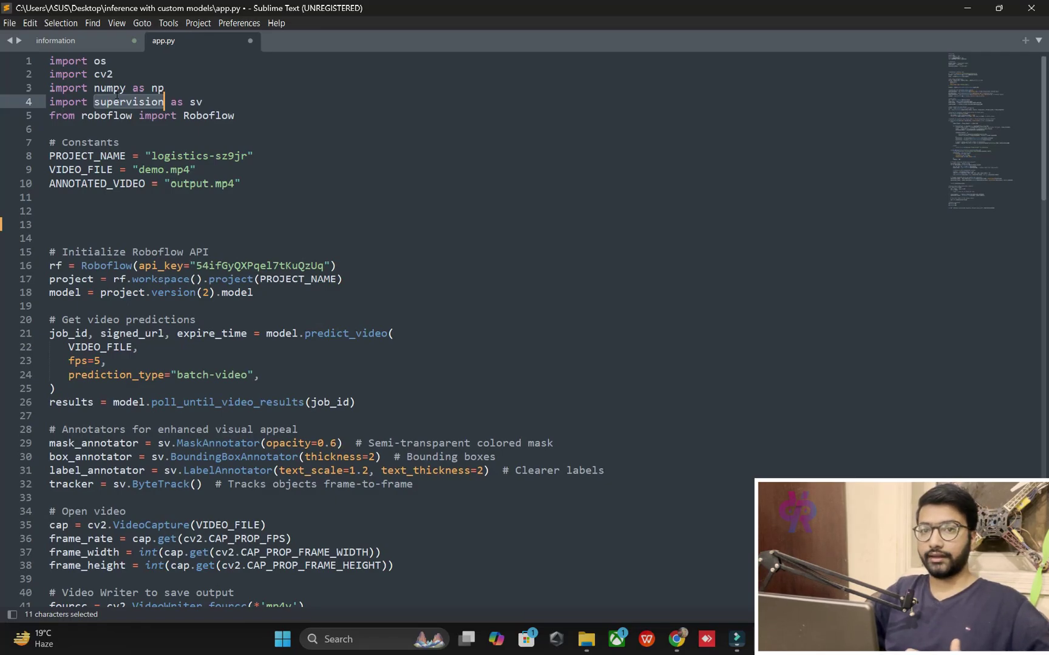
Open a terminal in the project folder and move it lower on screen
left_click(586, 640)
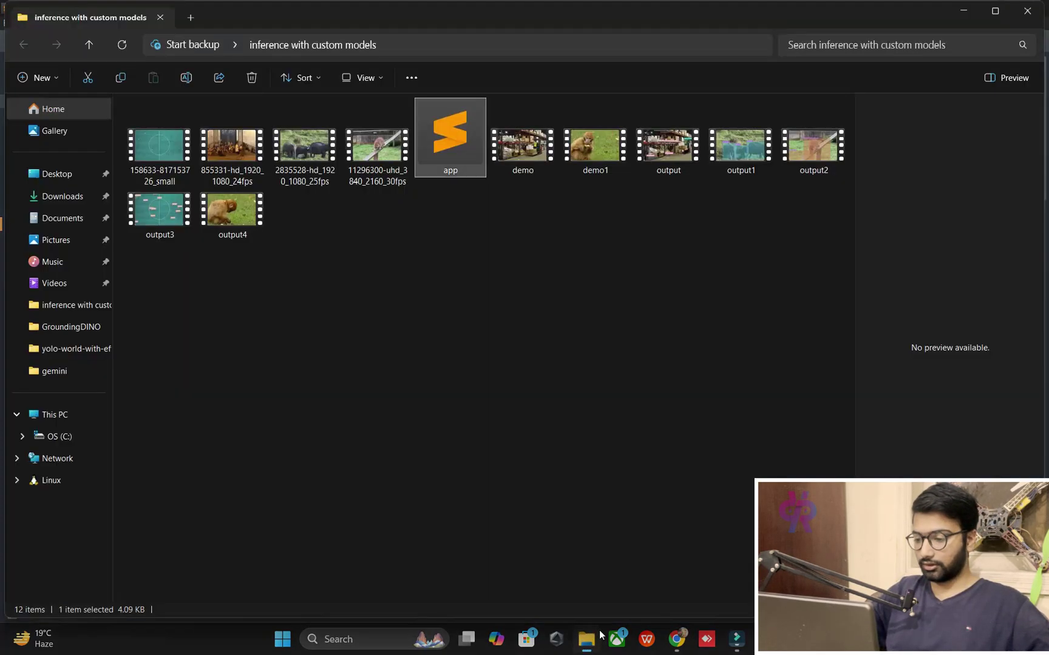
right_click(489, 258)
left_click(521, 414)
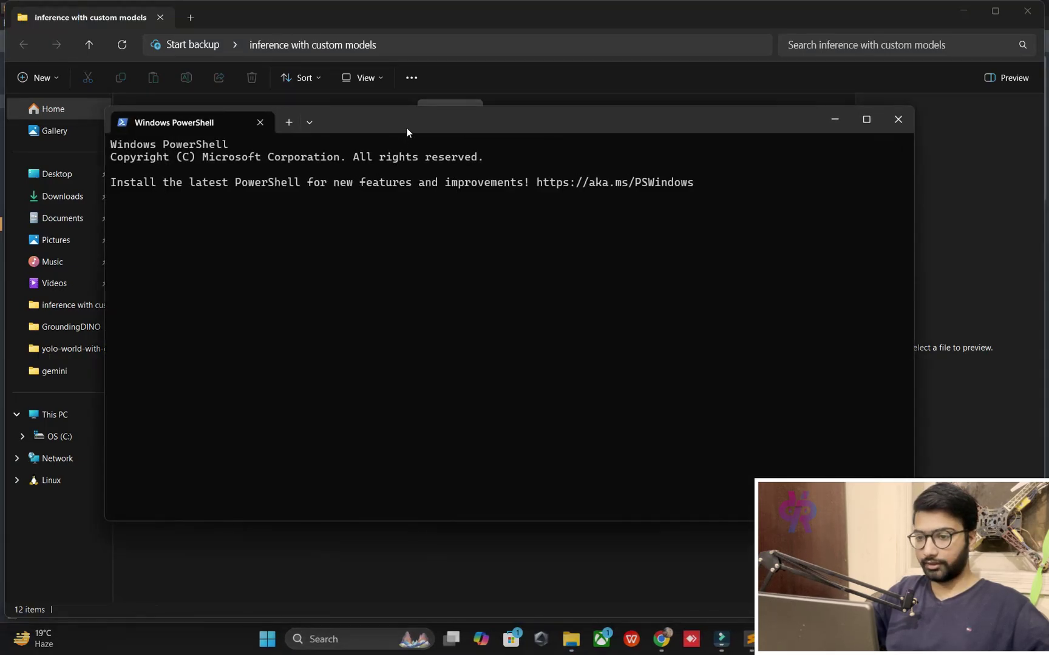
left_click_drag(407, 133, 428, 209)
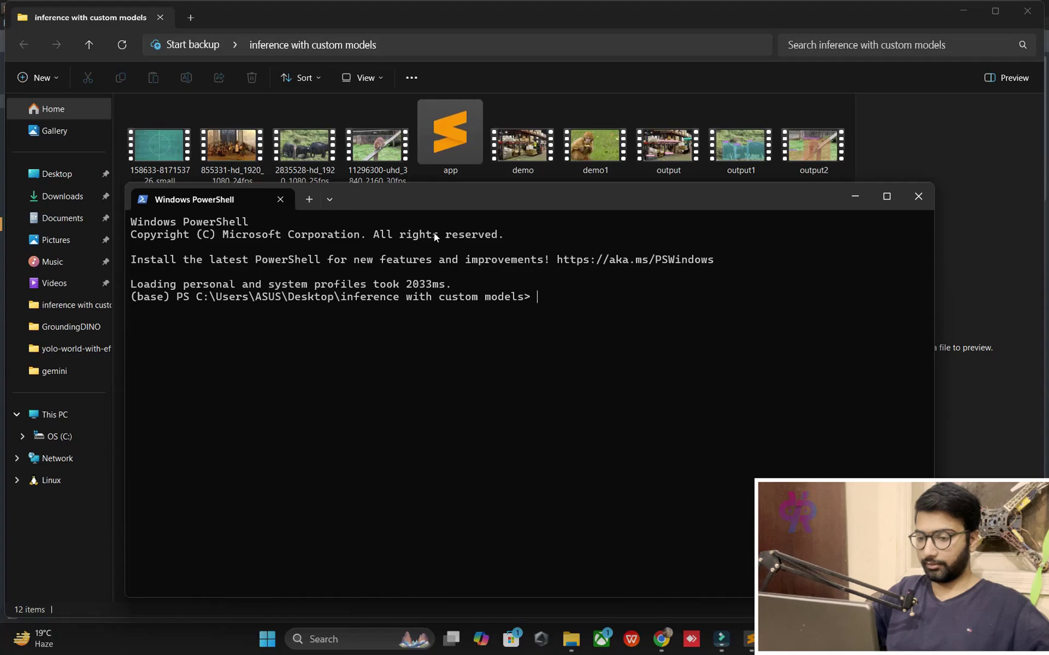
type("python")
Start and exit the Python interpreter, then show pip's help text
key("Return")
type("quit()")
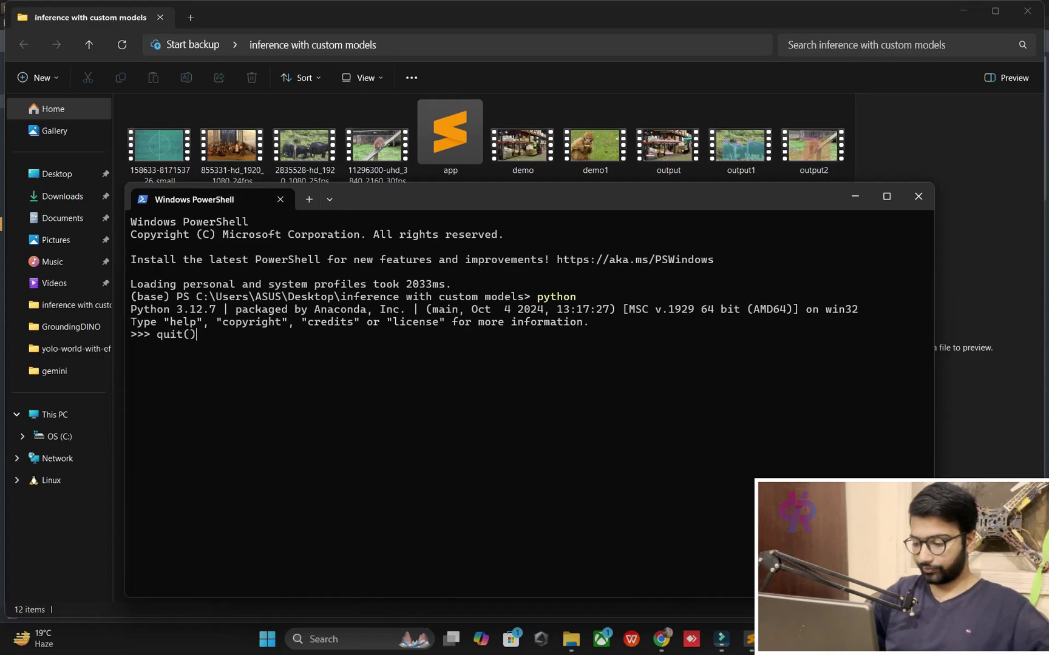
key("Return")
type("pip")
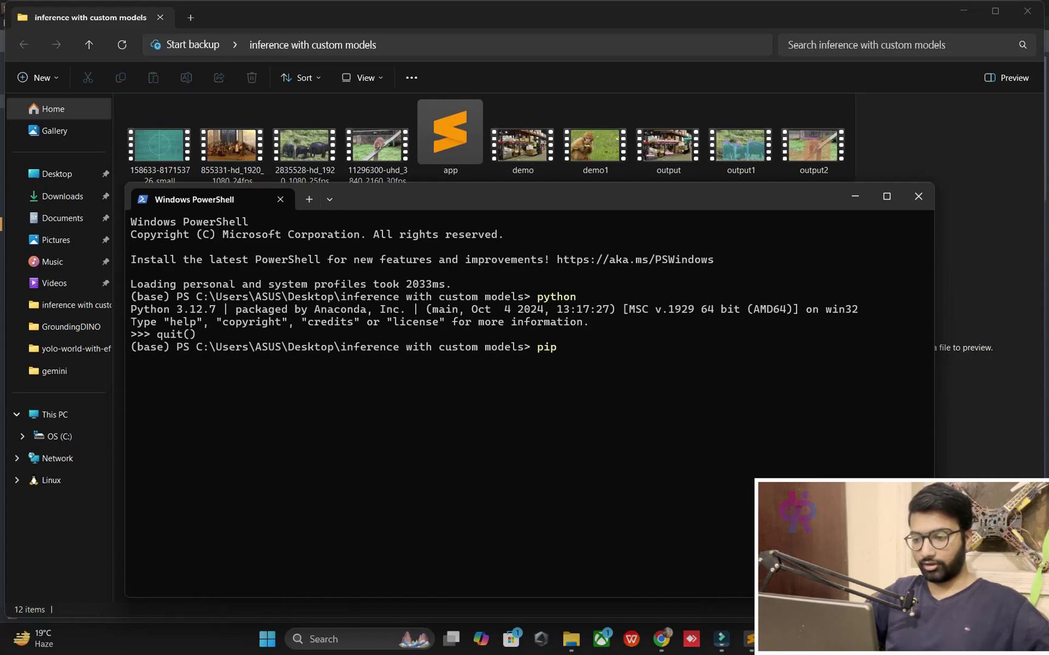
left_click_drag(455, 202, 482, 243)
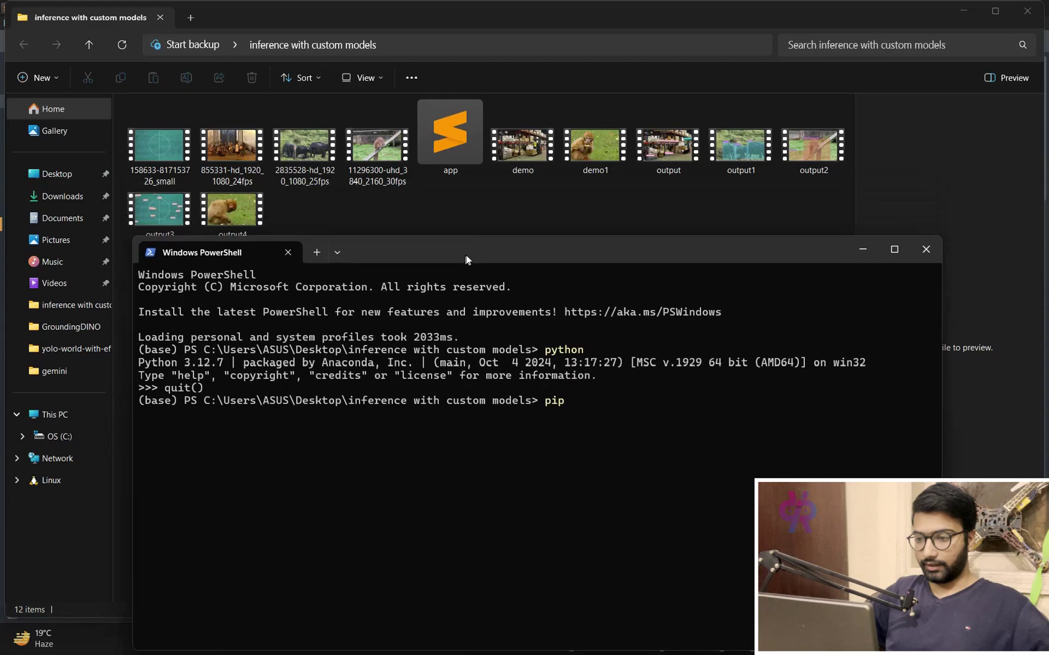
key("Return")
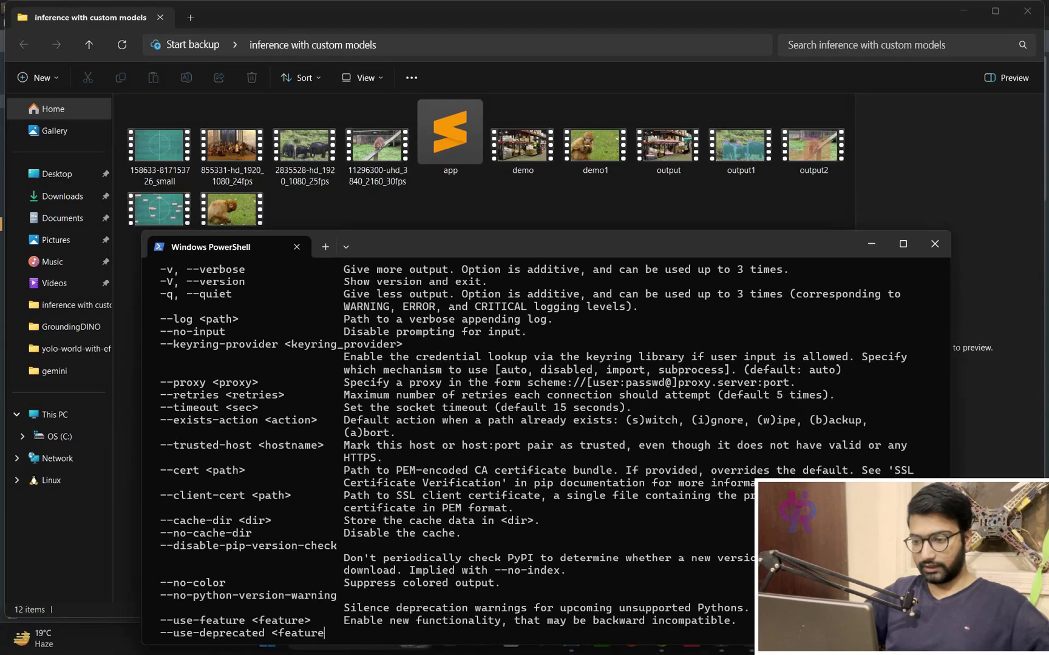
mouse_move(481, 244)
left_mouse_down()
mouse_move(512, 49)
mouse_move(486, 200)
left_mouse_up()
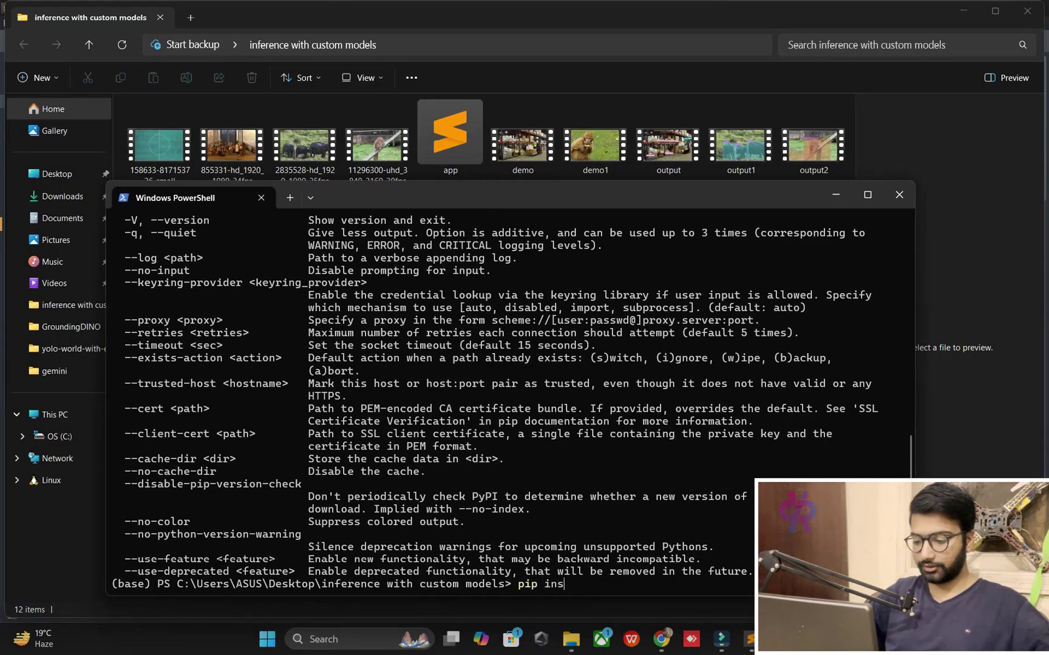
Run 'pip install supervision', then start 'pip install roboflow'
double_click(468, 156)
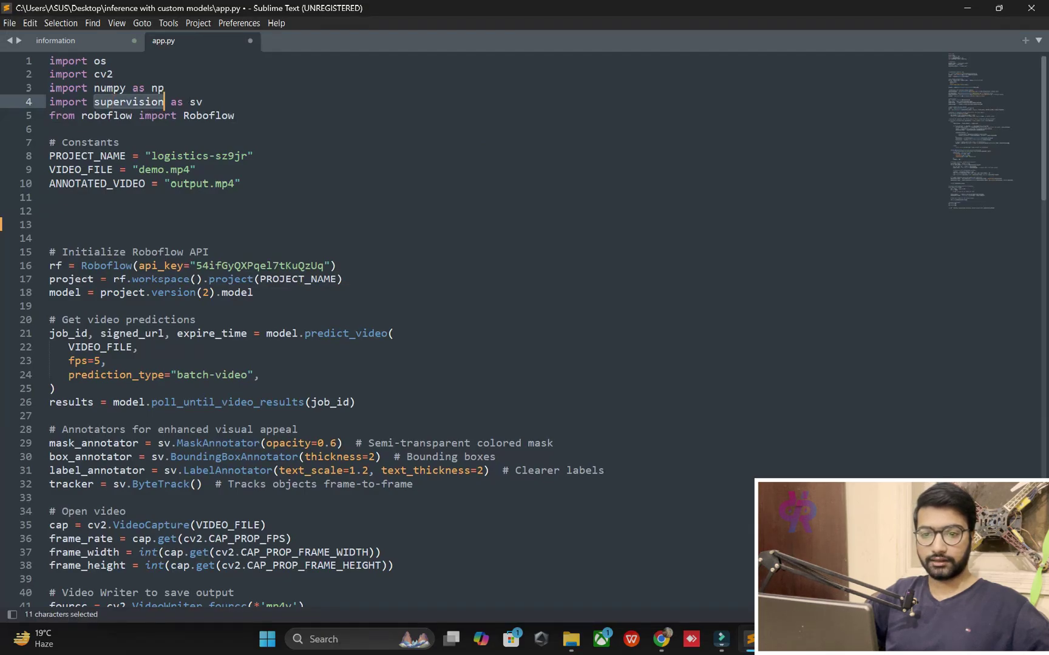
key("alt+Tab")
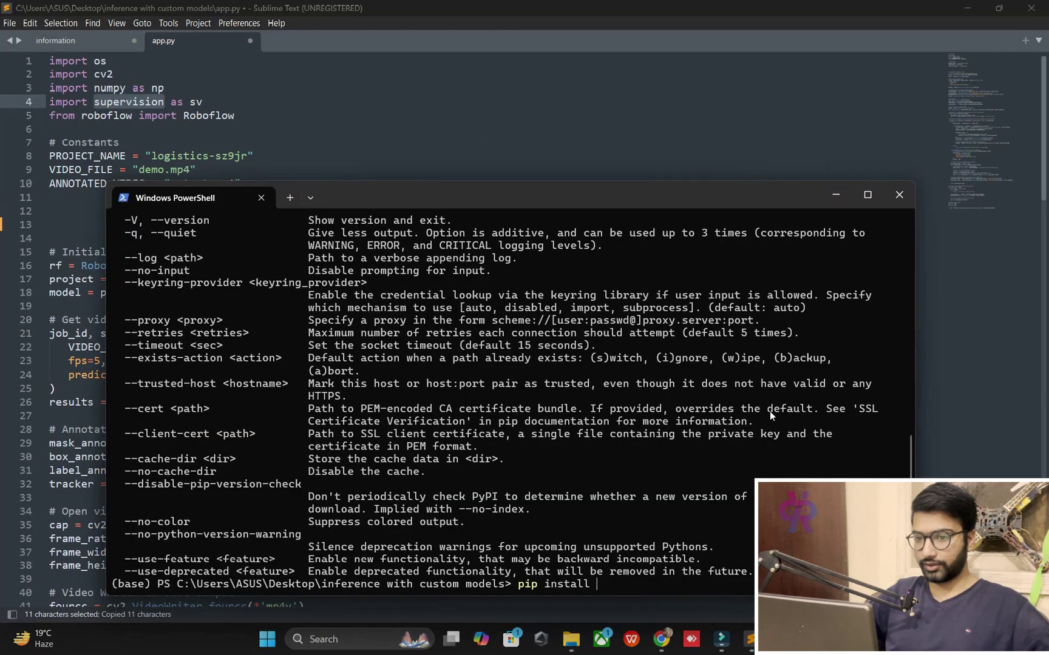
key("Return")
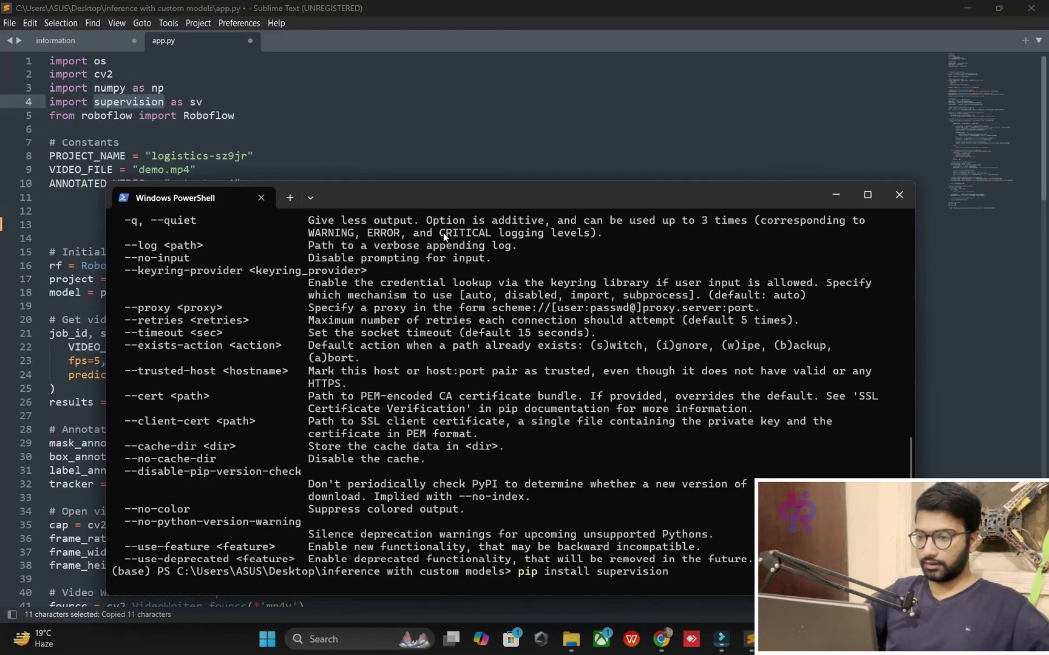
left_click_drag(436, 197, 503, 141)
type("pip install roboflow")
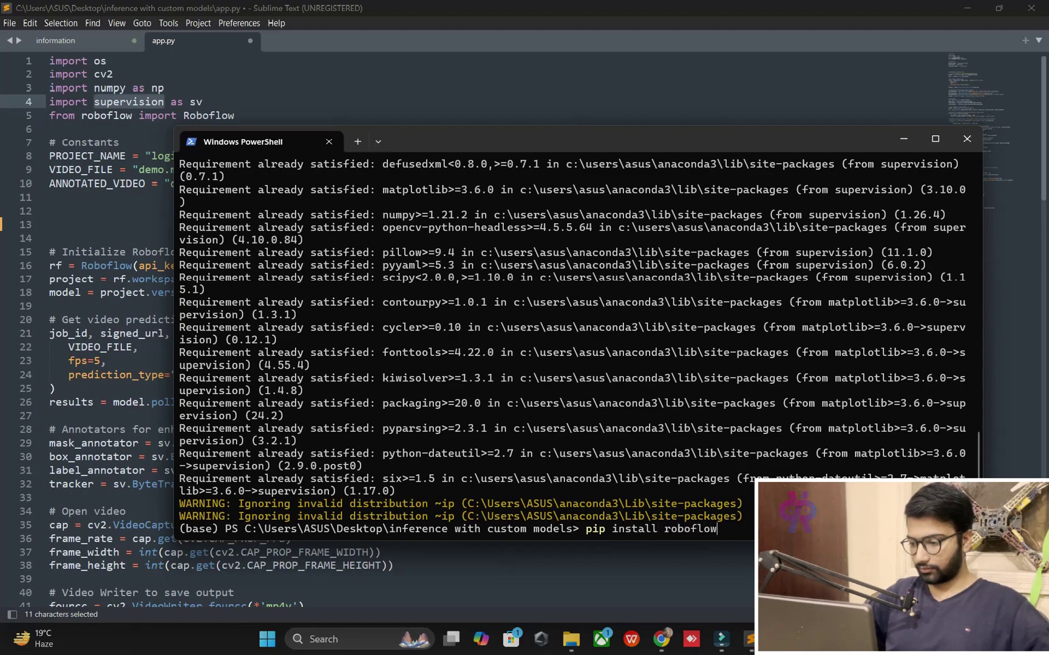
key("Return")
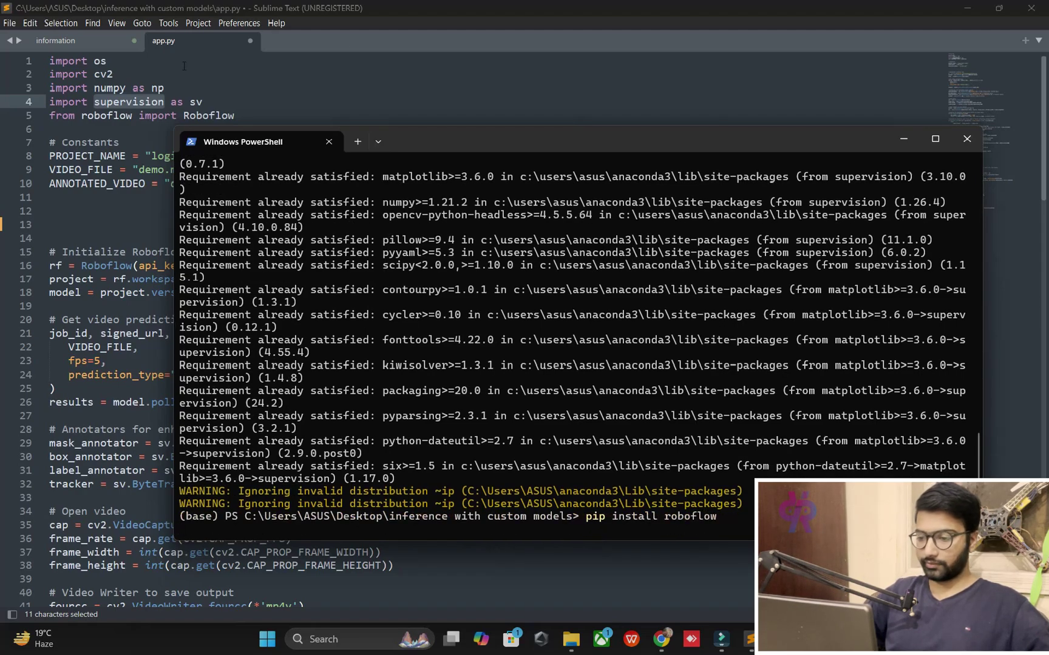
Add an 'import pyresearch' line to app.py and copy it
left_click(112, 128)
type("imp")
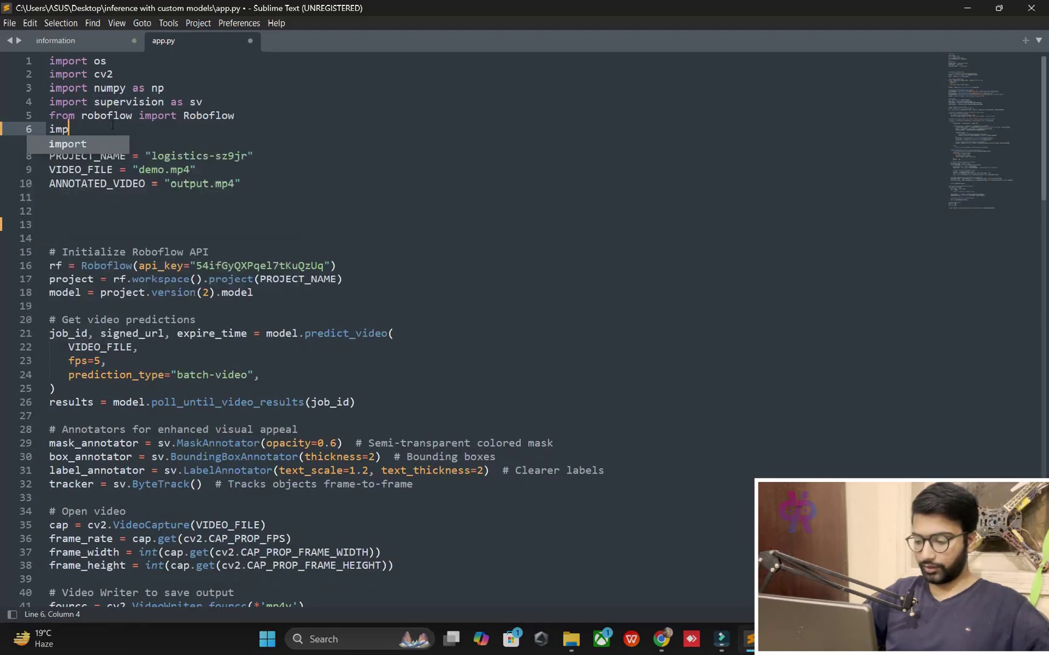
type("ort pyr")
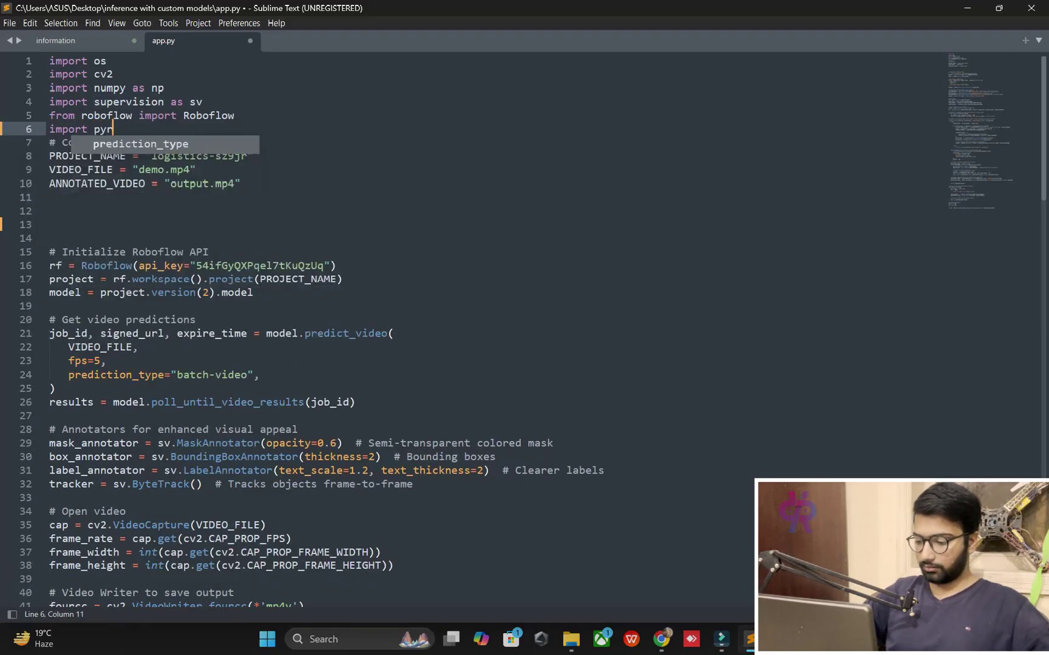
type("esearch")
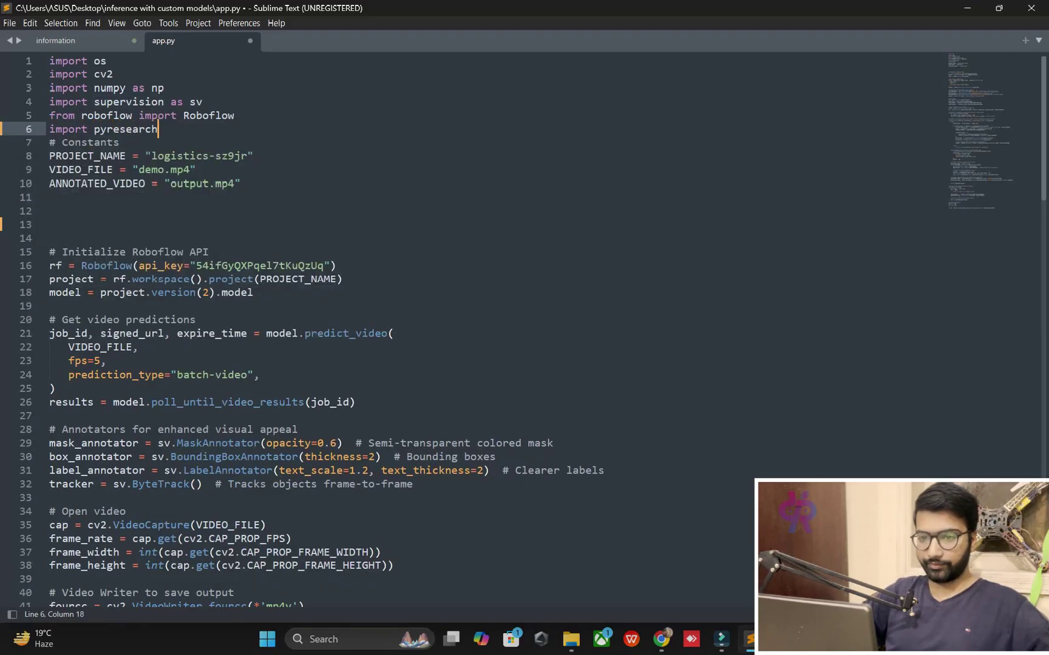
key("Return")
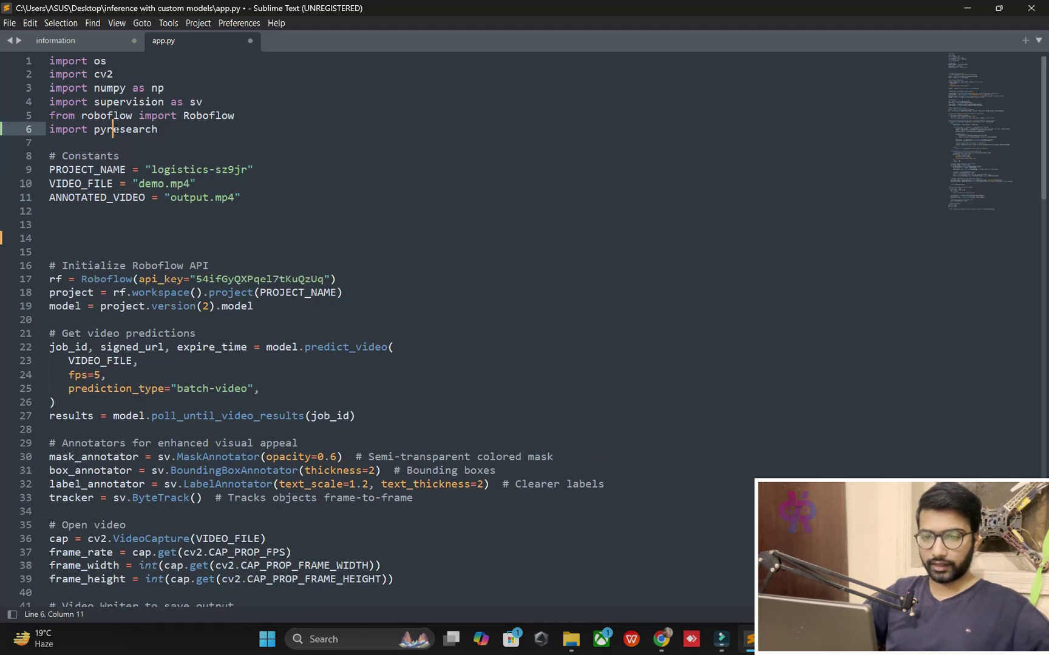
triple_click(115, 129)
key("ctrl+c")
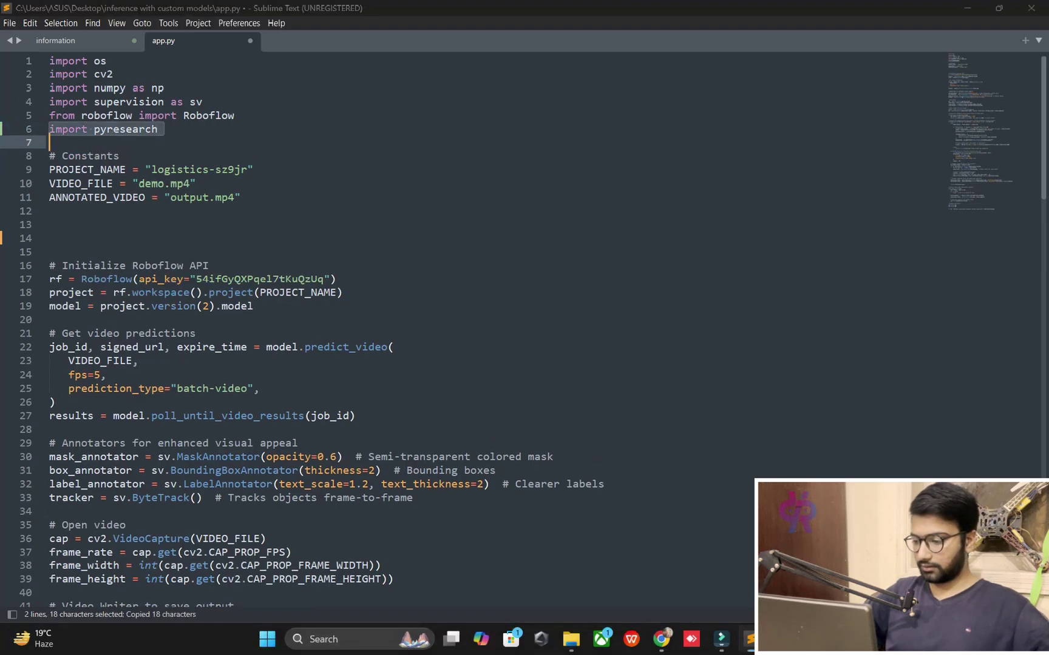
key("alt+Tab")
Paste the line into PowerShell, install pyresearch and opencv-python, then reselect app.py's imports
key("ctrl+v")
key("Return")
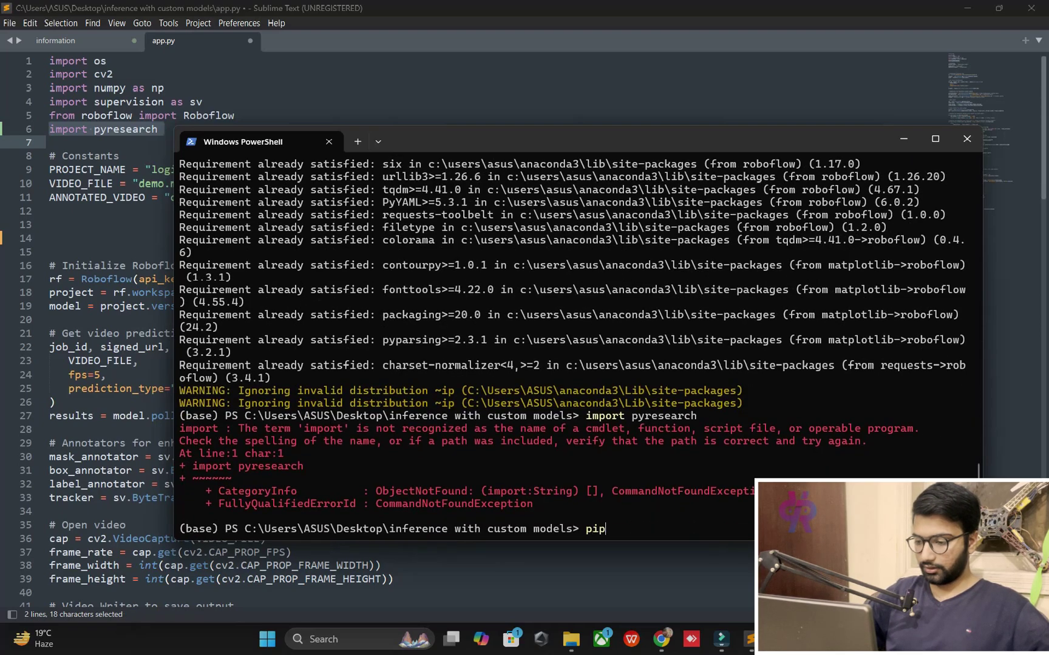
type(" install ")
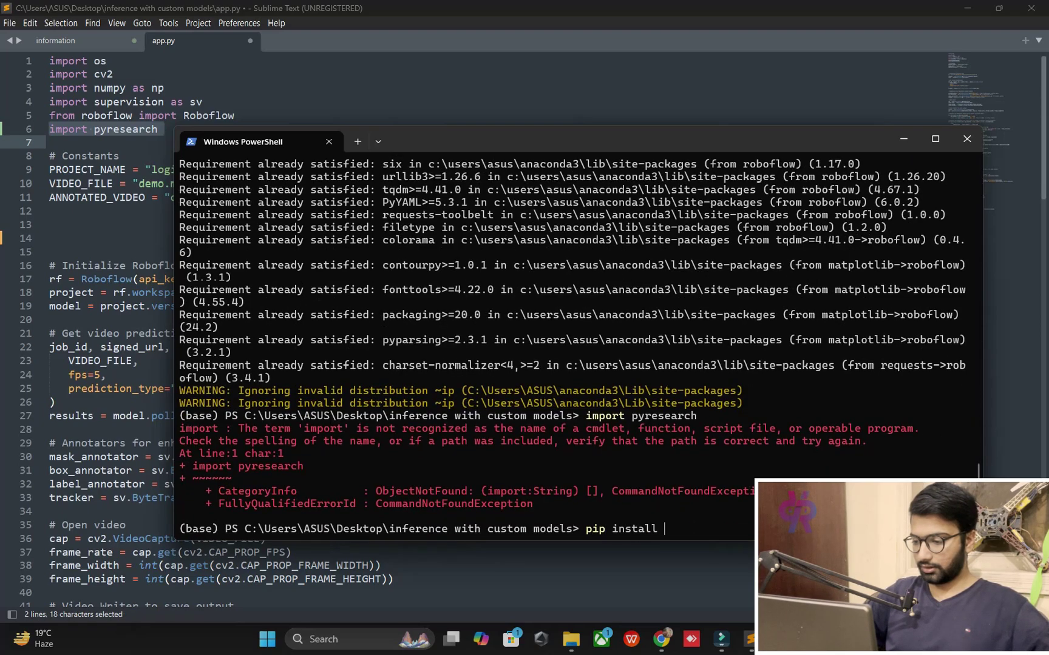
type("pyresear")
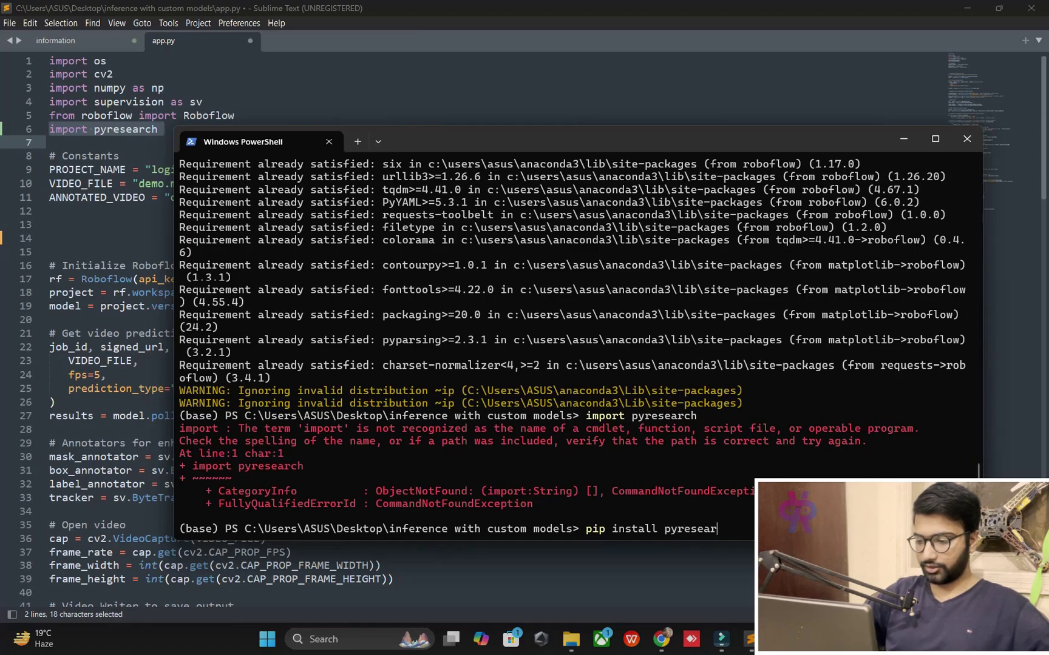
type("ch")
key("Return")
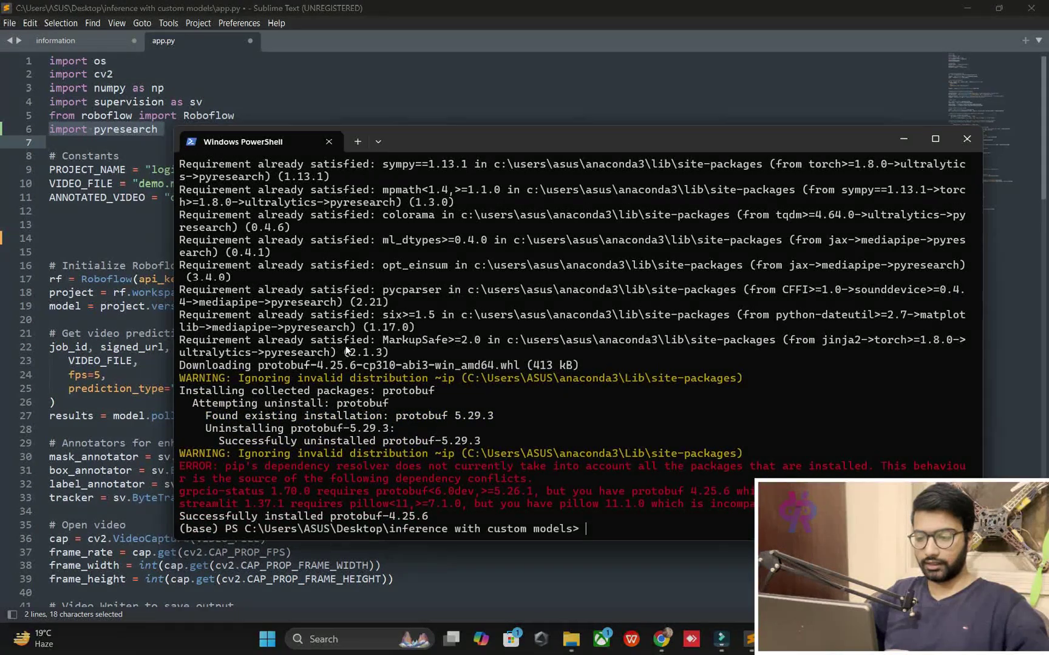
type("pip i")
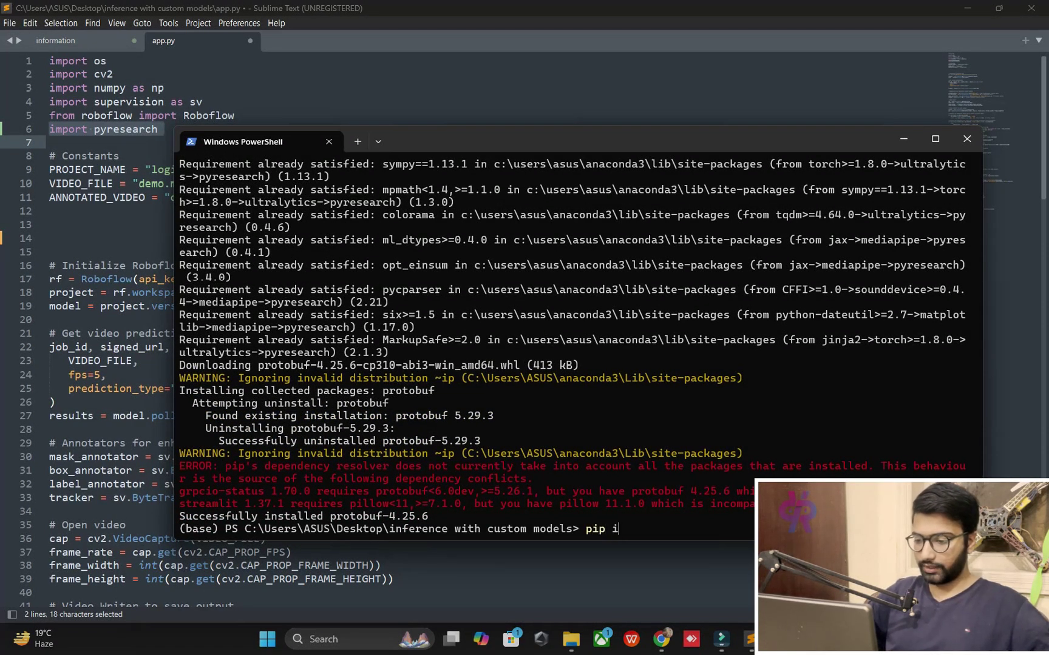
type("ns")
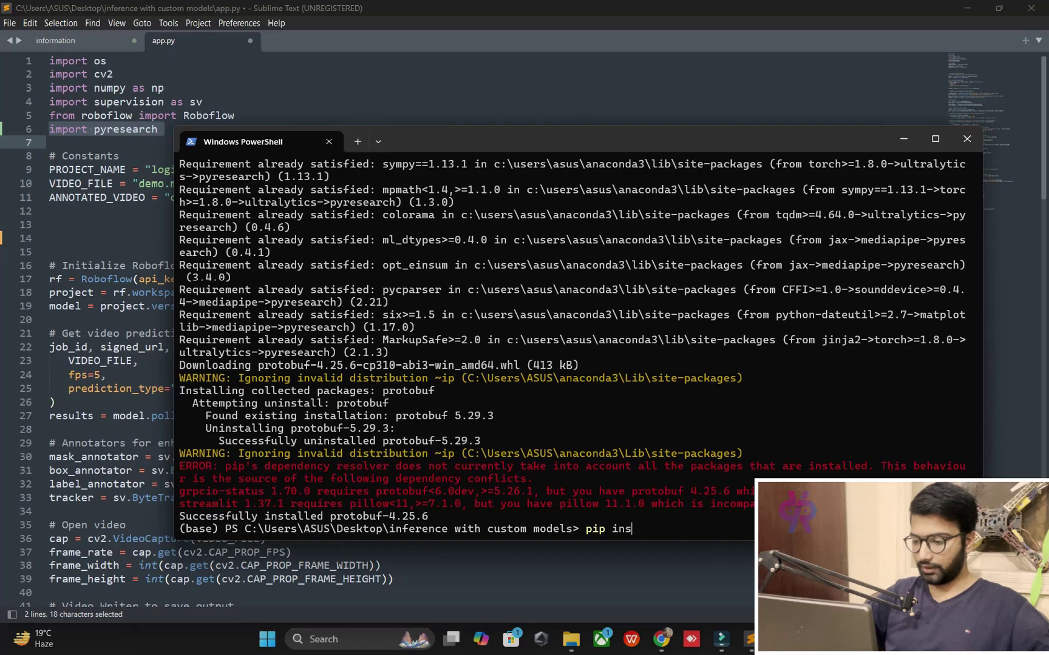
type("rtall ")
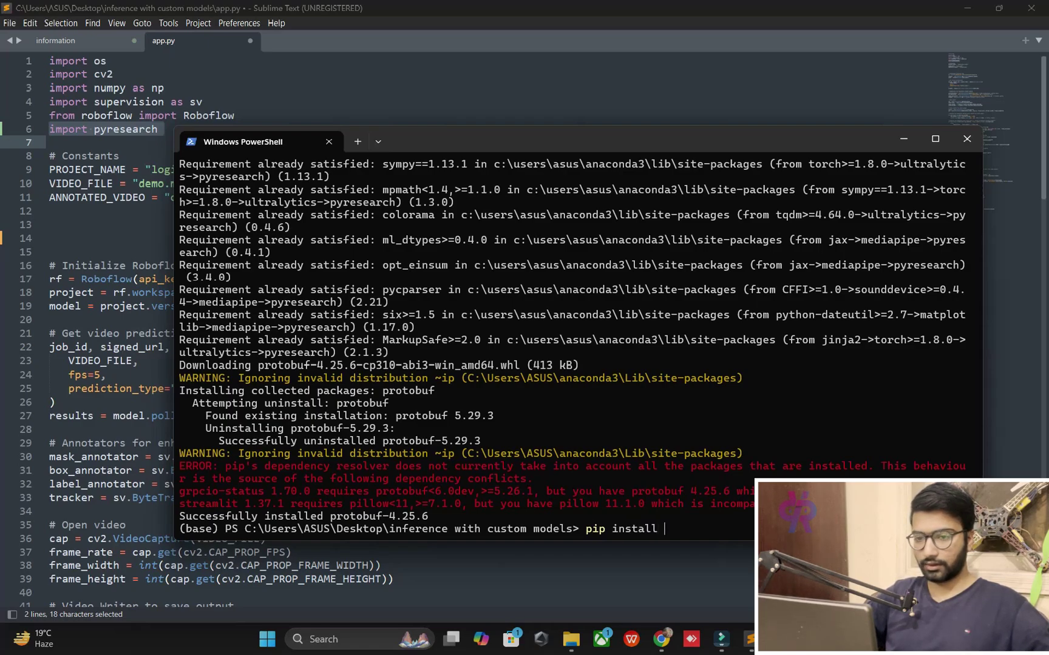
type("oi")
type("open")
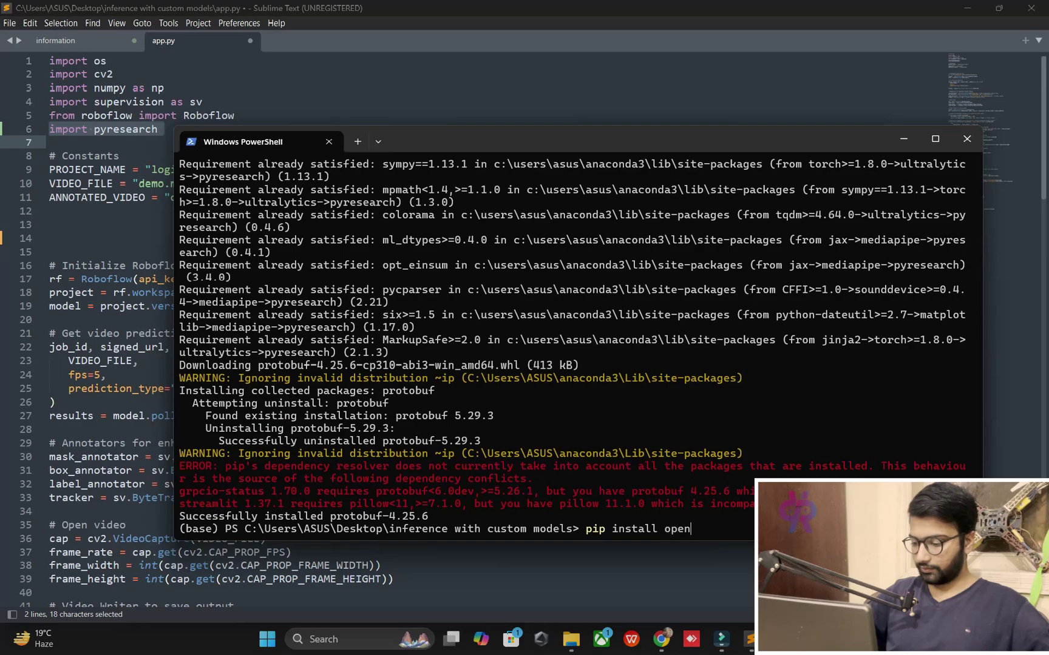
type("cv-pytho")
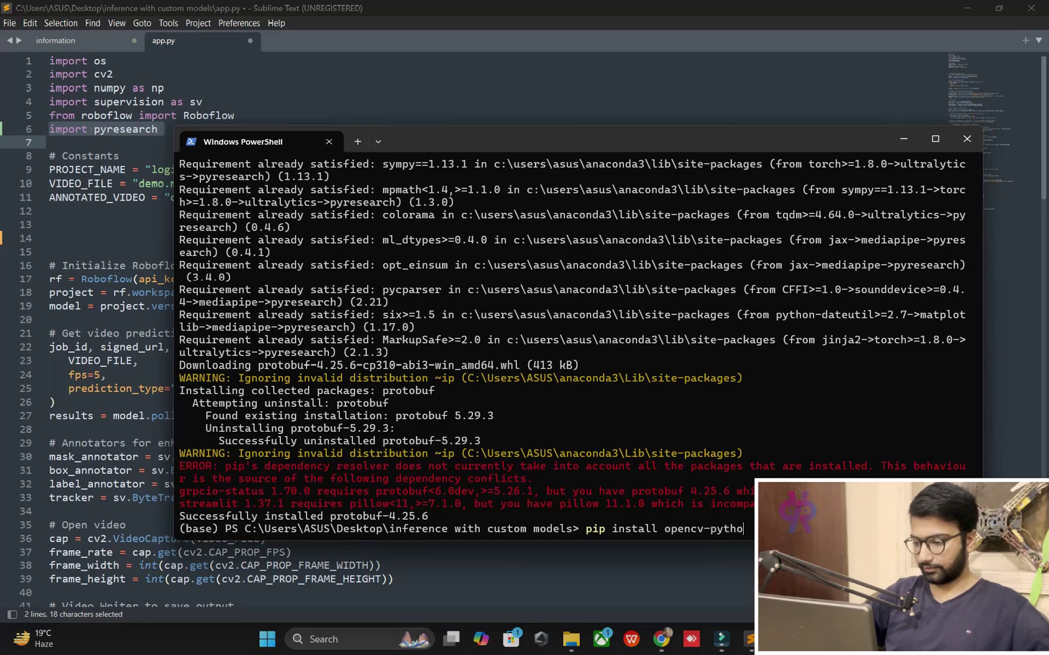
type("n")
key("Return")
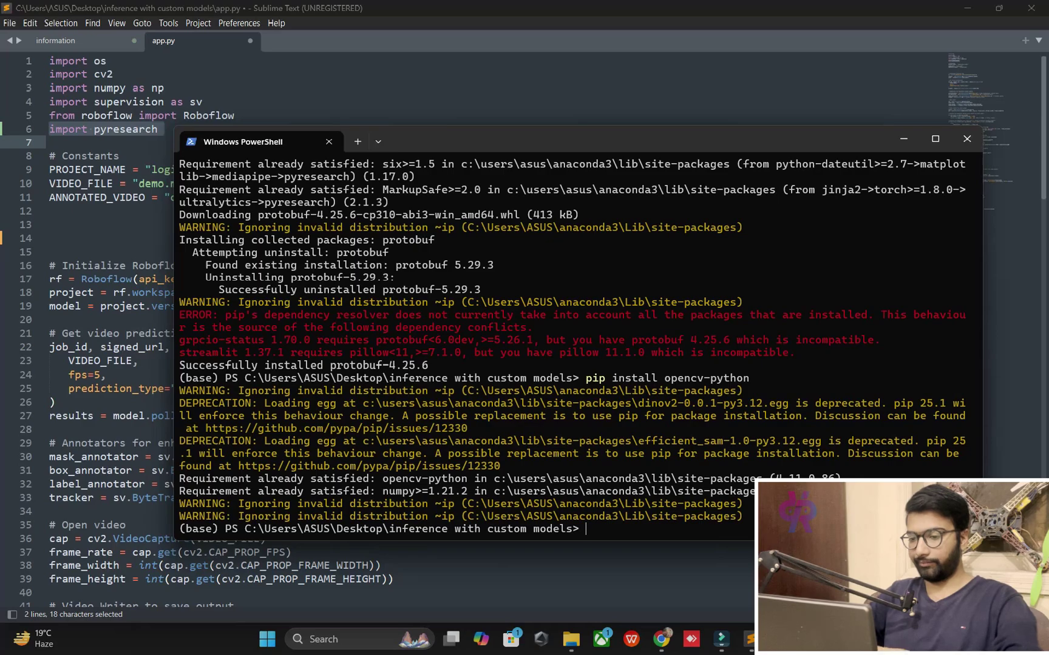
left_click(93, 129)
left_click_drag(159, 129, 50, 61)
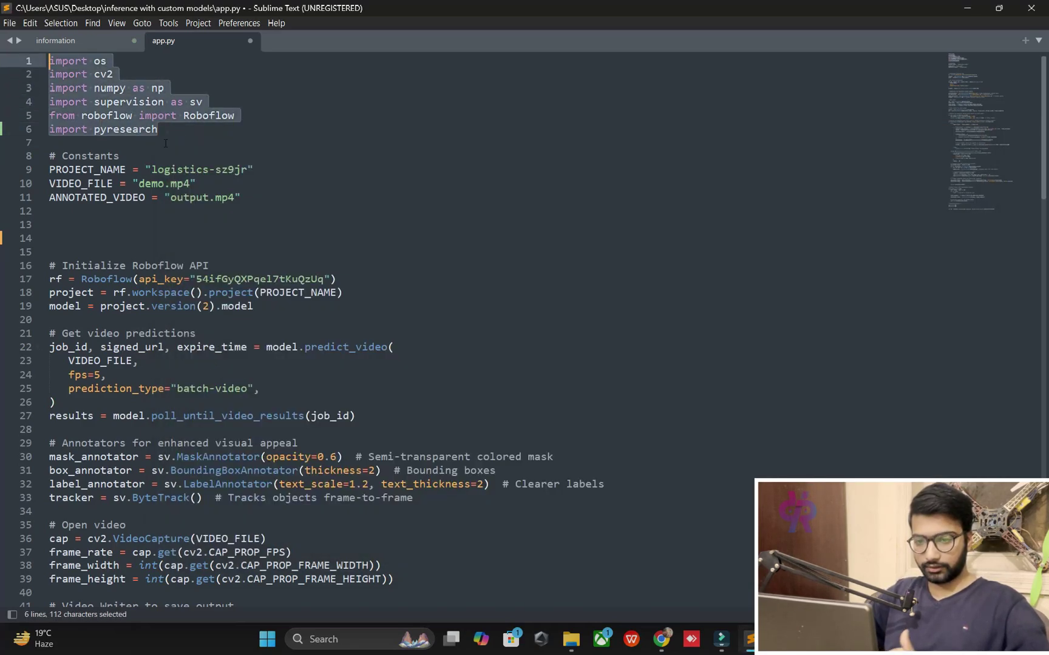
Play the demo video in File Explorer, then close it
left_click(571, 638)
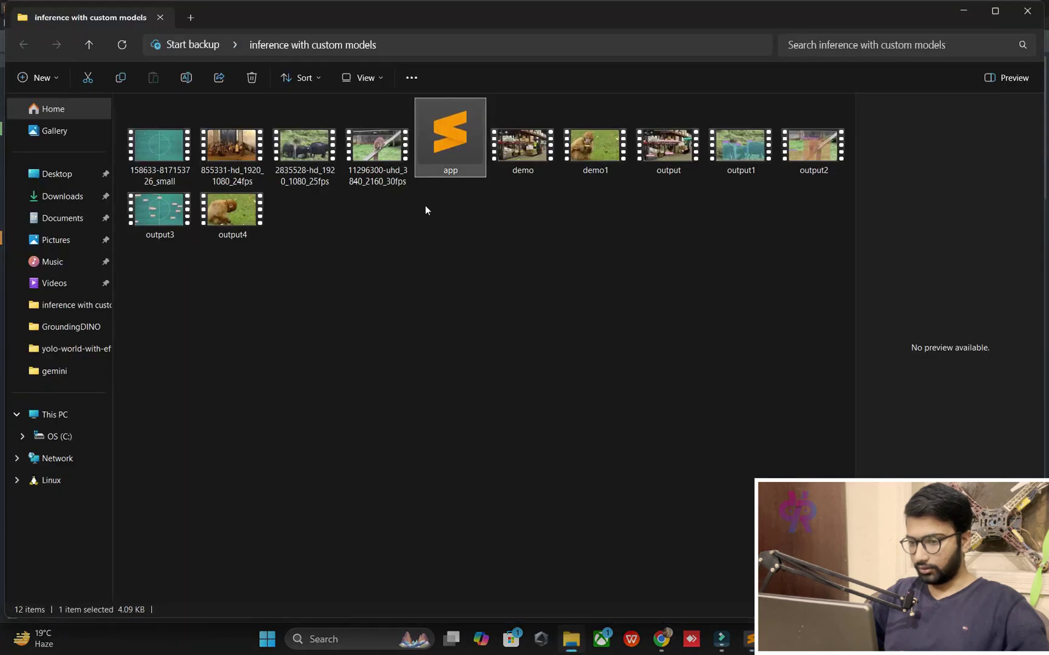
left_click(500, 217)
double_click(527, 146)
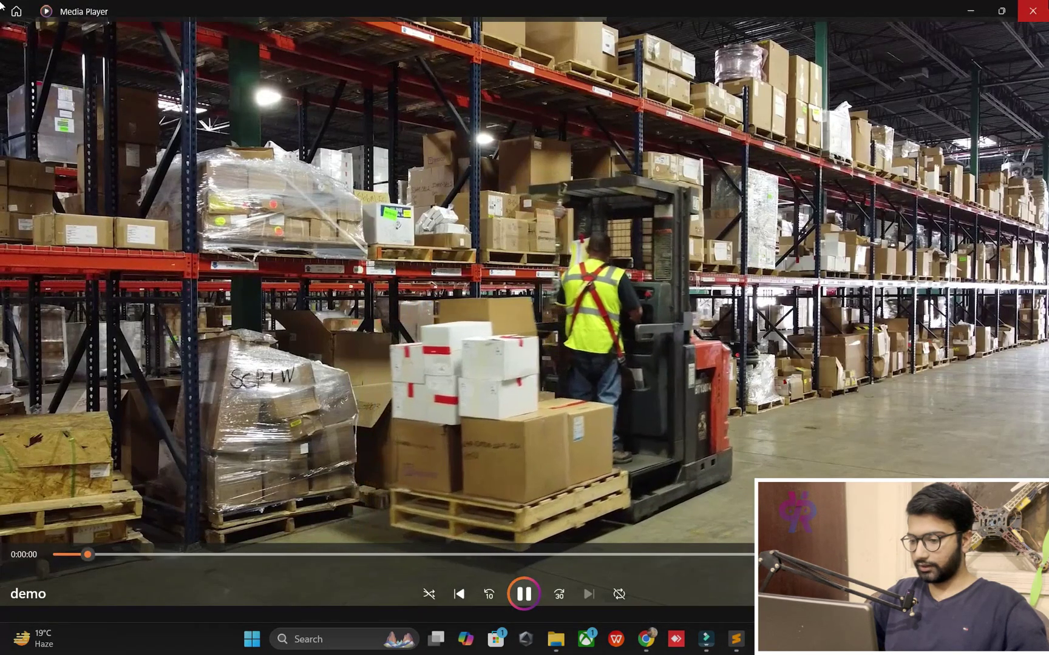
key("alt+F4")
Start renaming the output video but keep its name, then play and close it
left_click(673, 144)
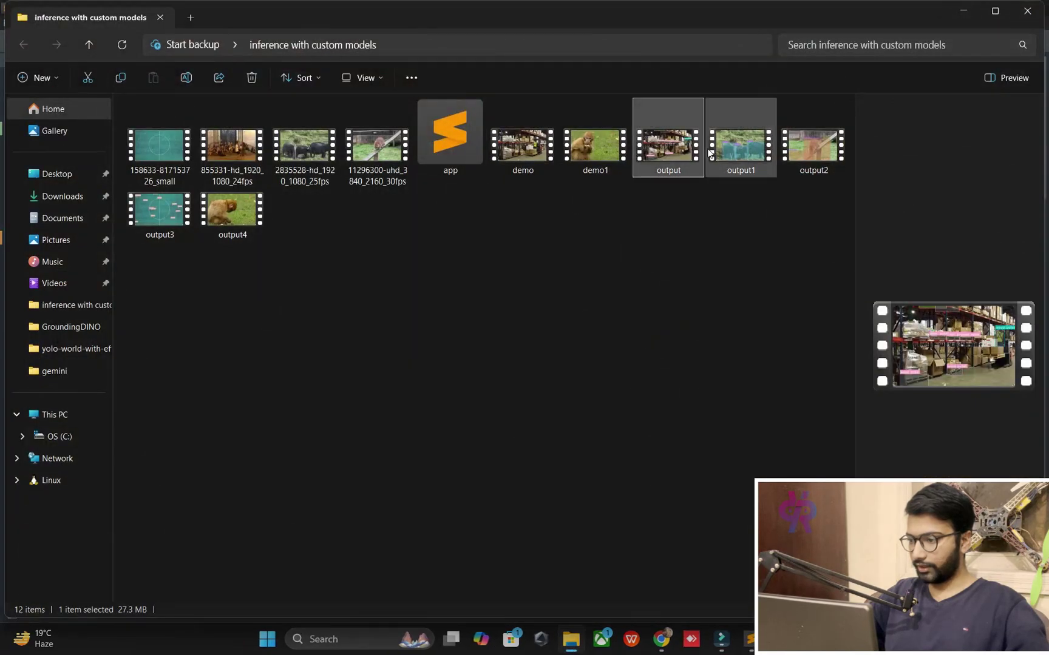
right_click(670, 160)
left_click(771, 179)
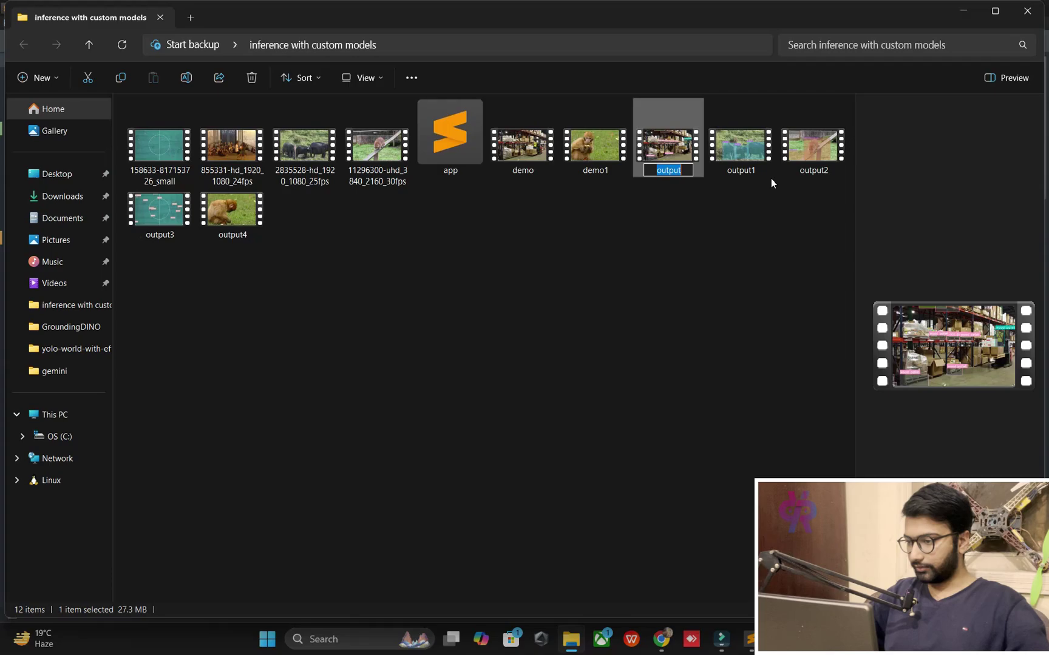
key("Return")
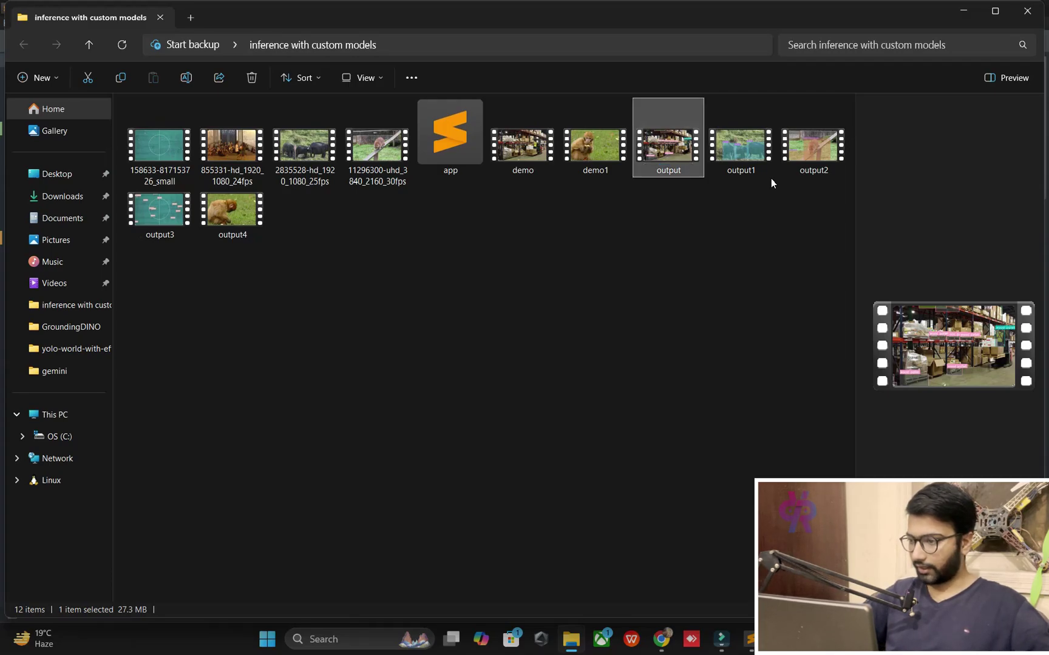
key("Return")
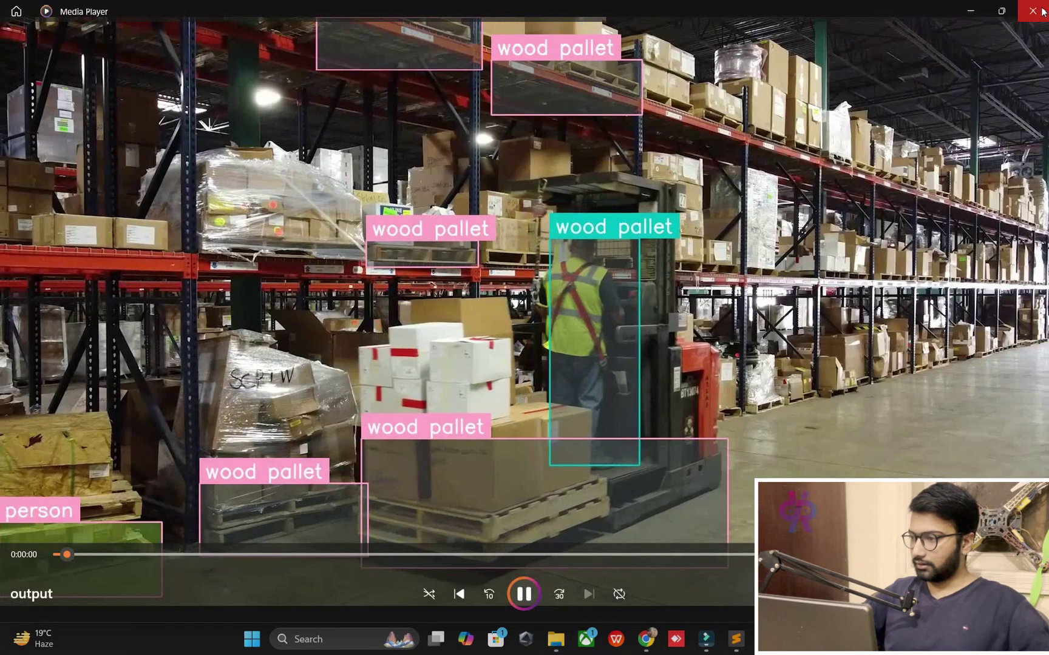
left_click(1041, 10)
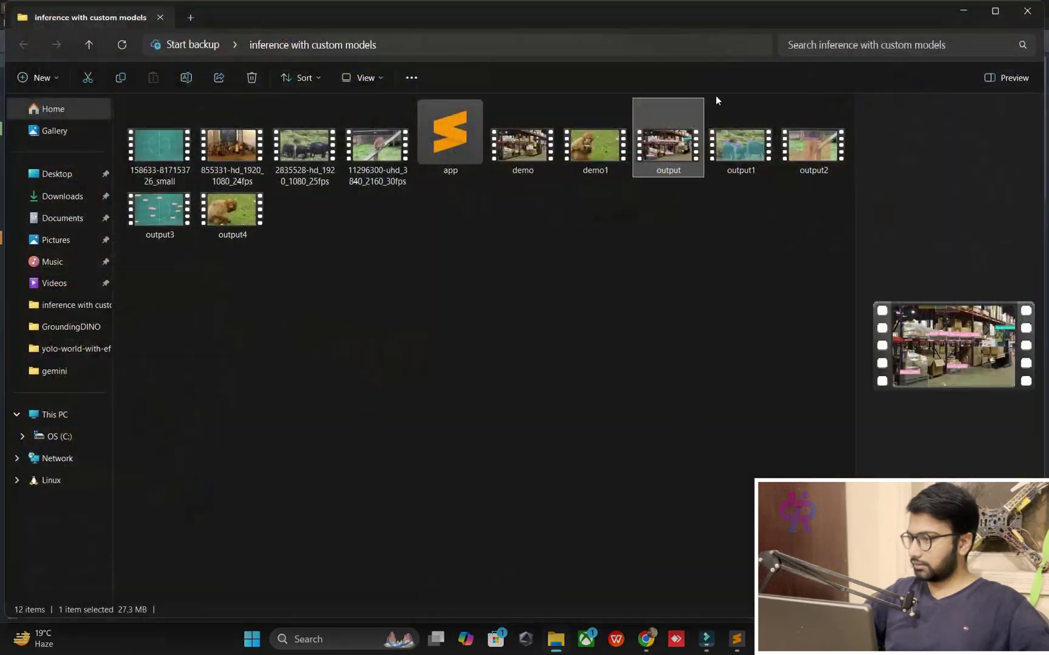
Rename the output video to output5 and dismiss the File In Use warning
right_click(682, 124)
left_click(781, 150)
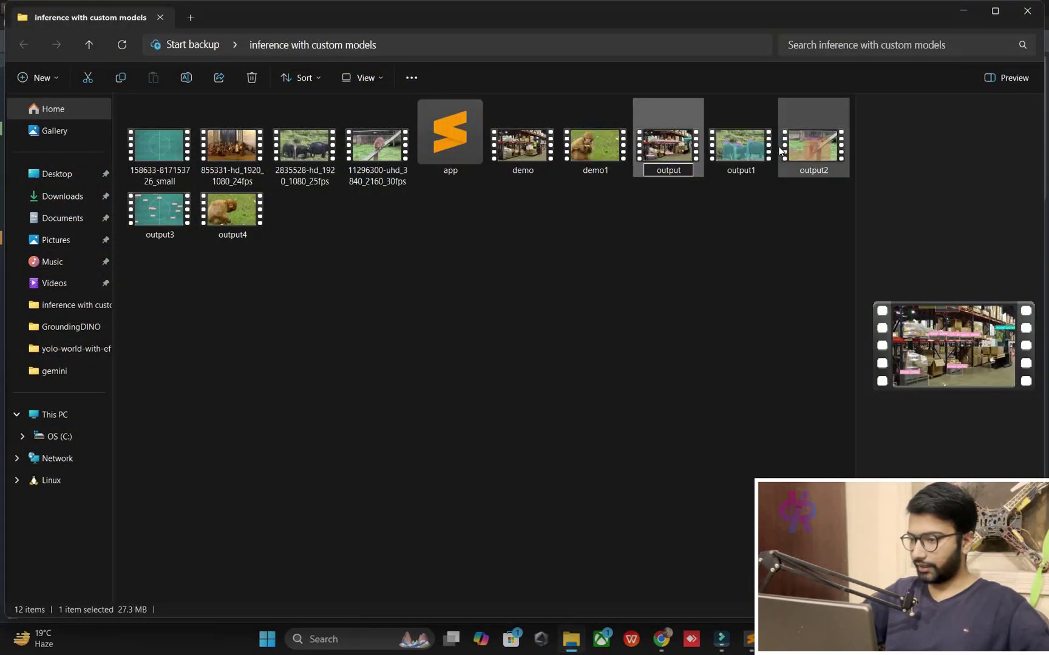
type("5")
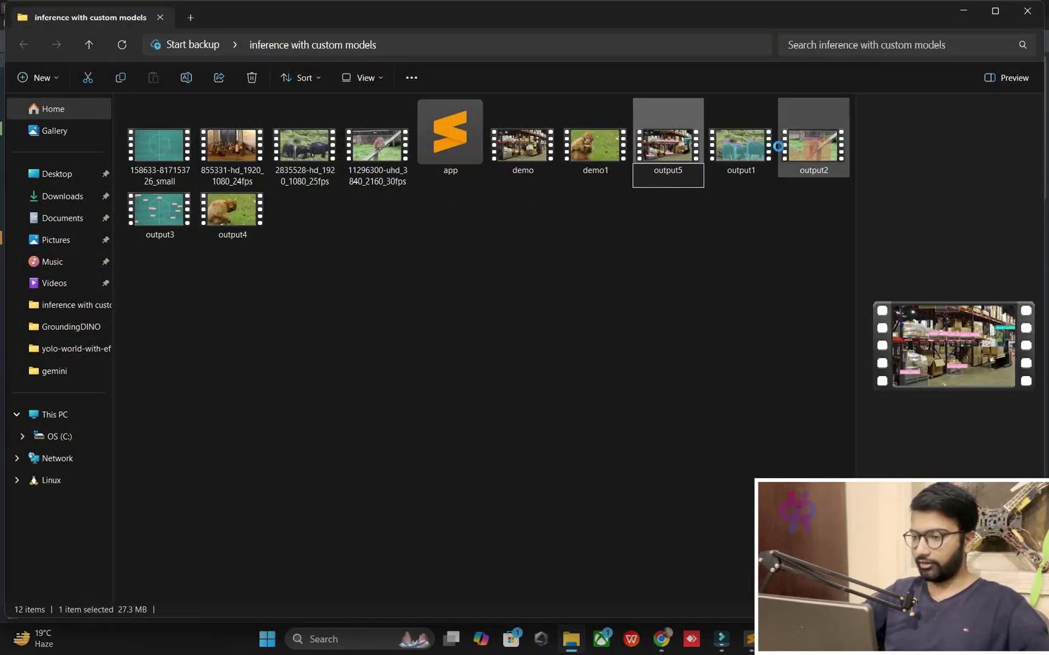
key("Return")
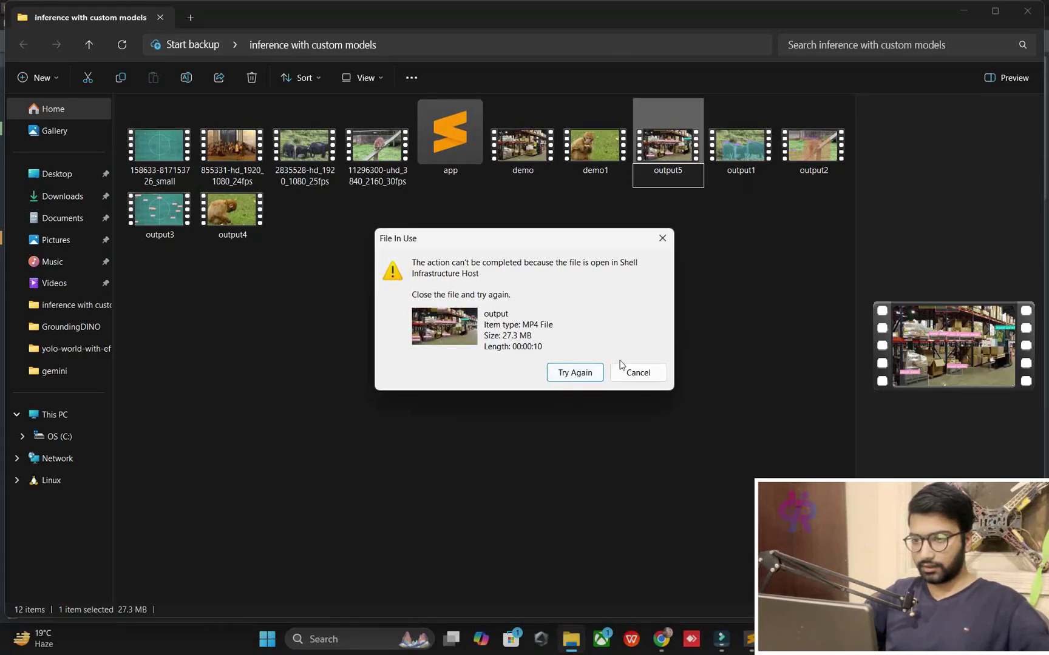
left_click(629, 373)
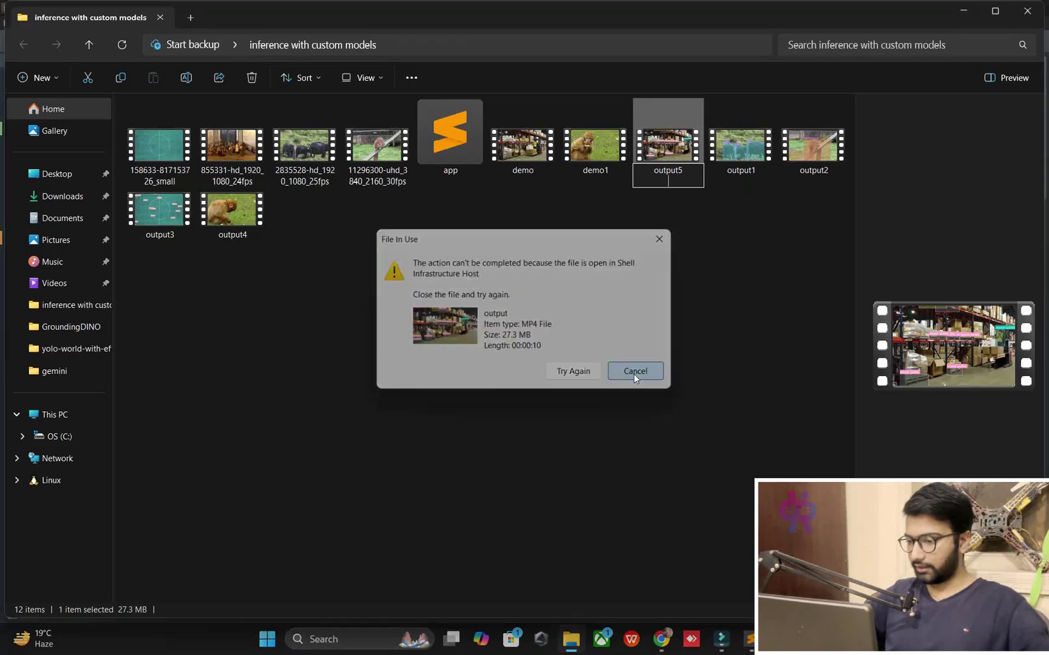
Reopen app.py in Sublime Text from the project folder
right_click(673, 179)
left_click(669, 156)
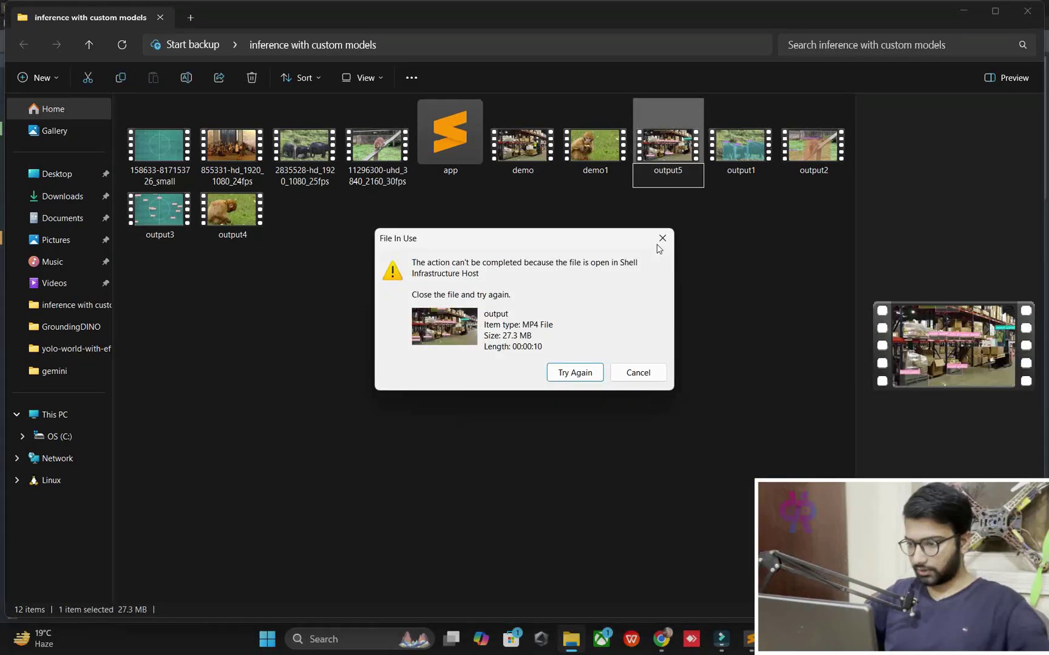
right_click(671, 159)
left_click(450, 134)
double_click(451, 135)
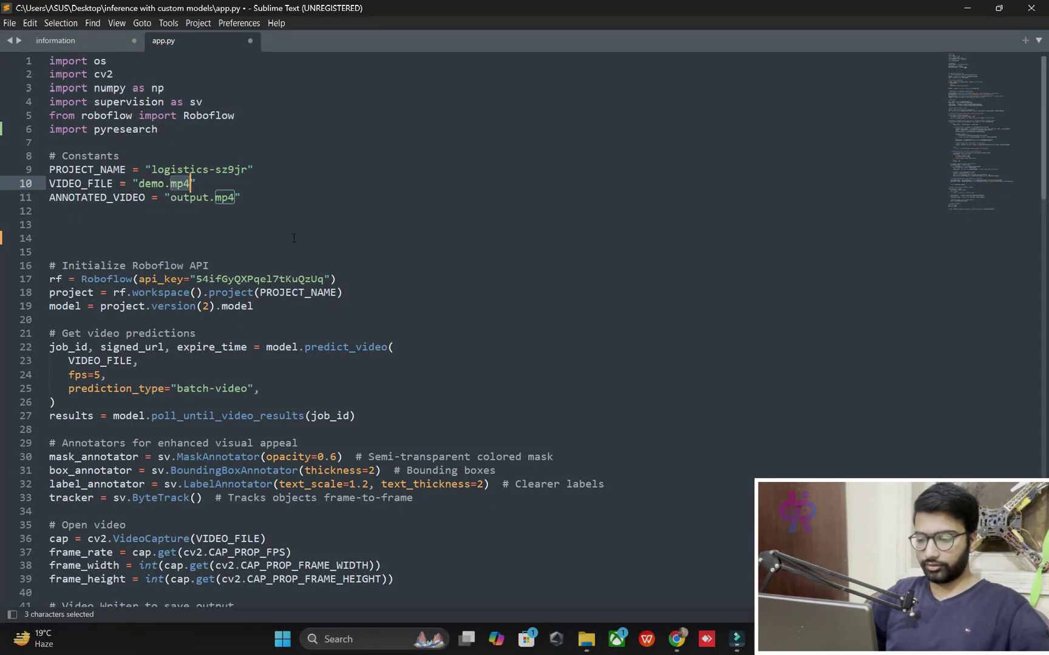
left_click(586, 640)
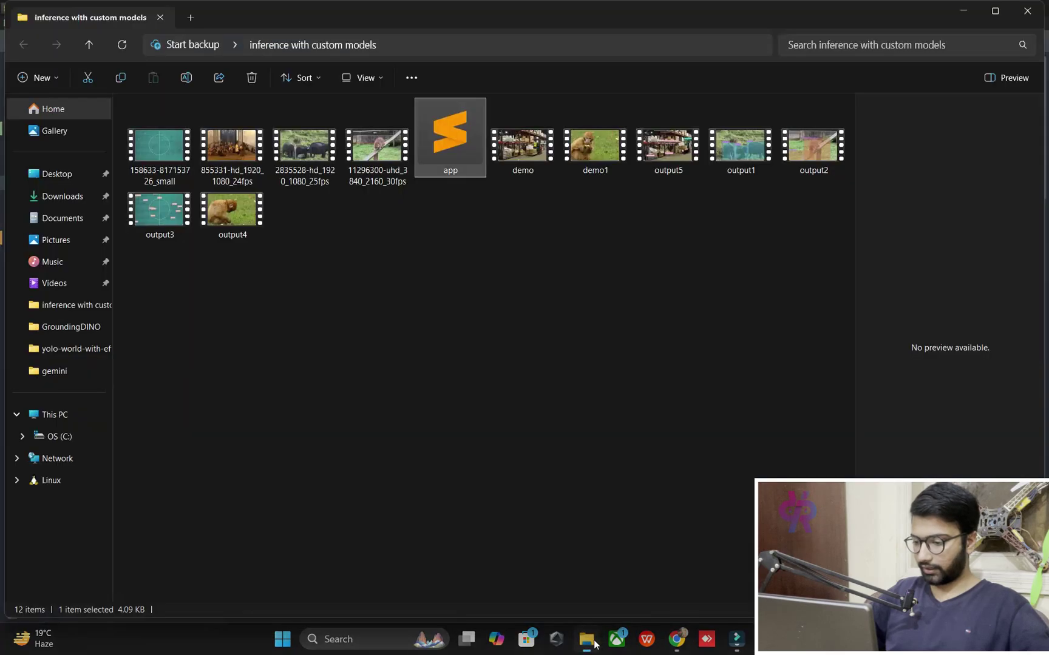
left_click(573, 168)
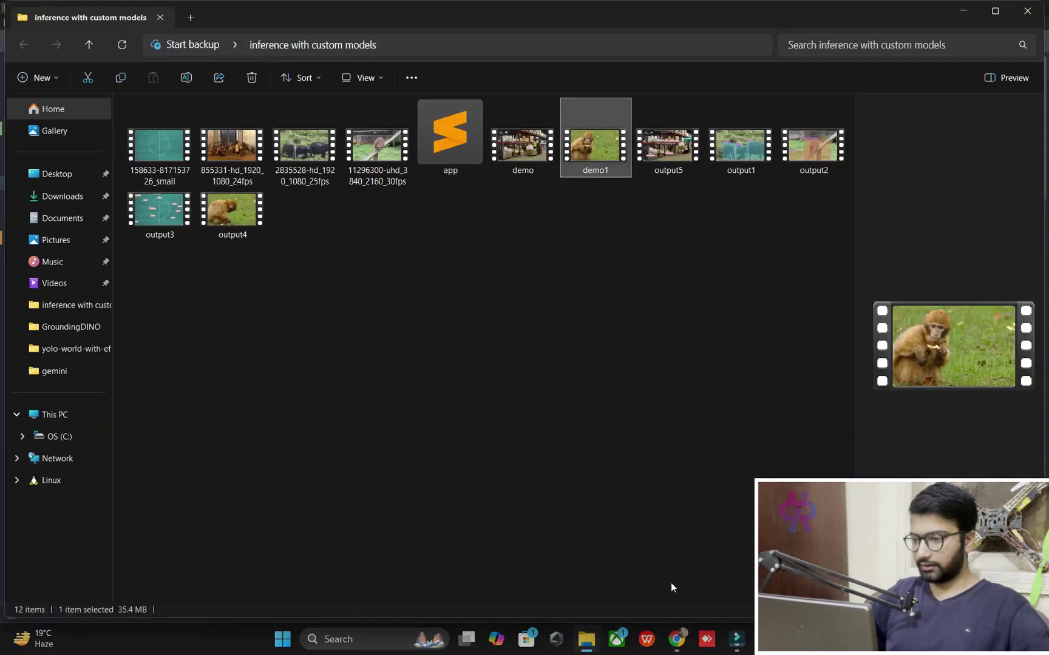
left_click(677, 639)
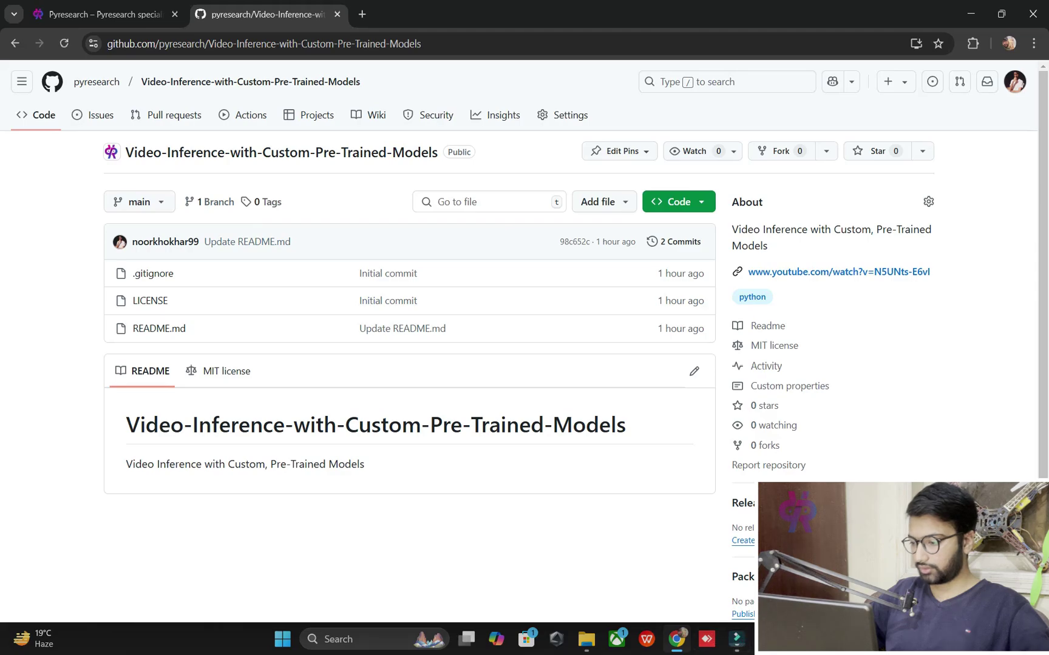
key("alt+Tab")
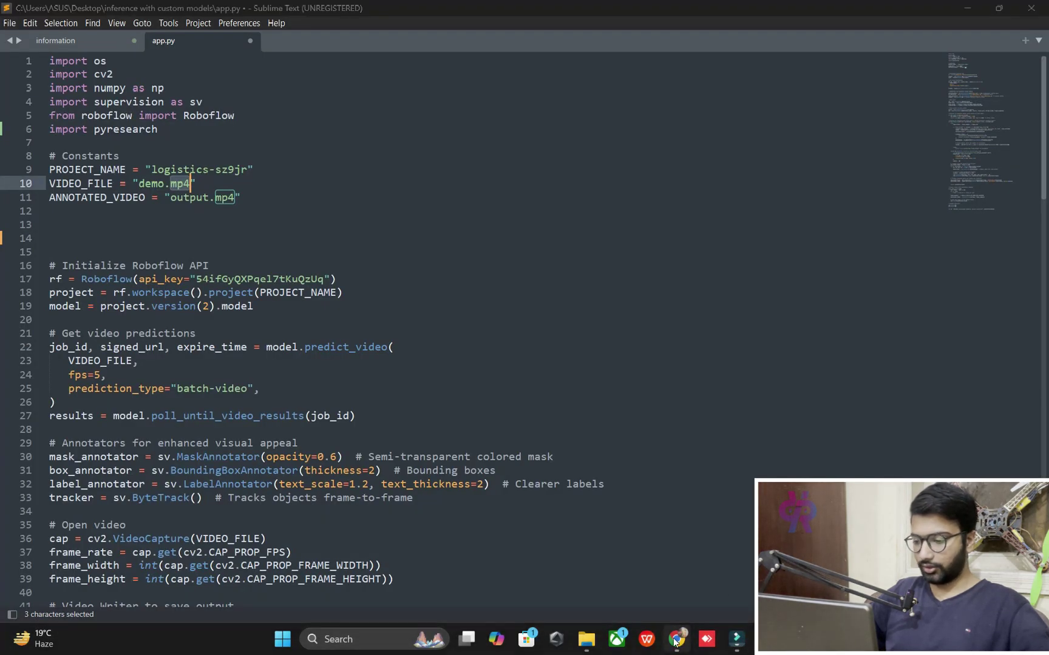
left_click(677, 639)
left_click(586, 639)
left_click(649, 168)
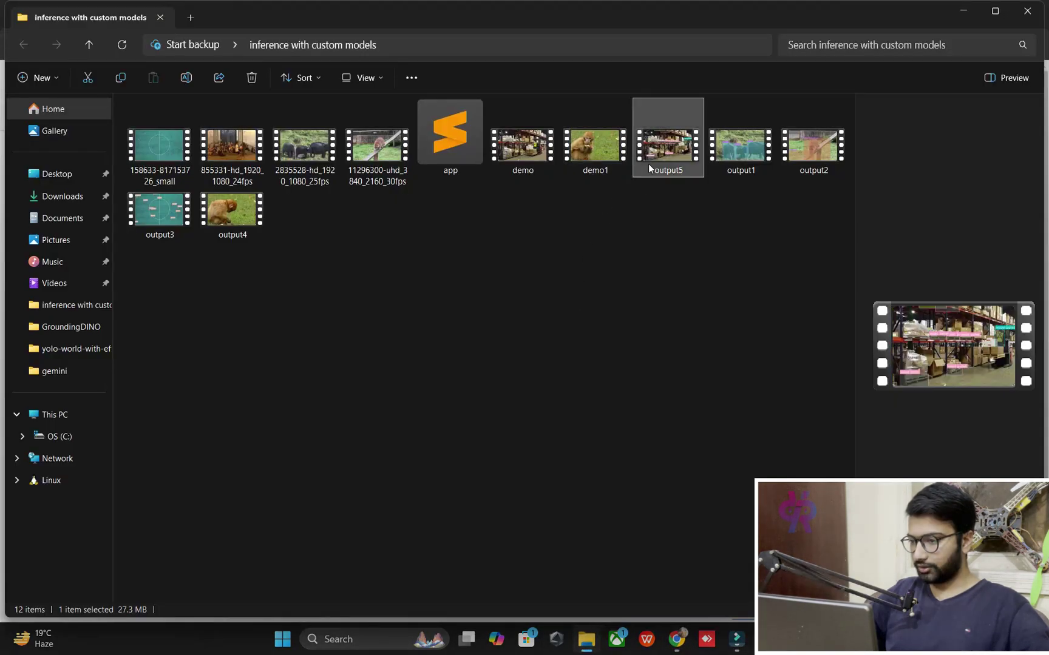
double_click(507, 153)
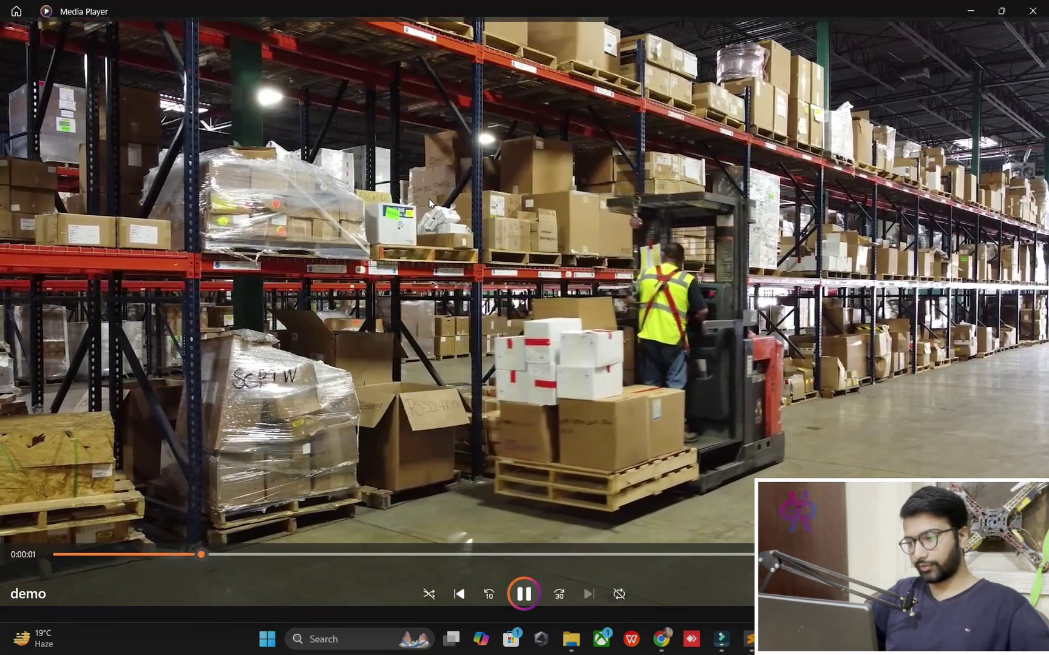
key("alt+F4")
double_click(152, 184)
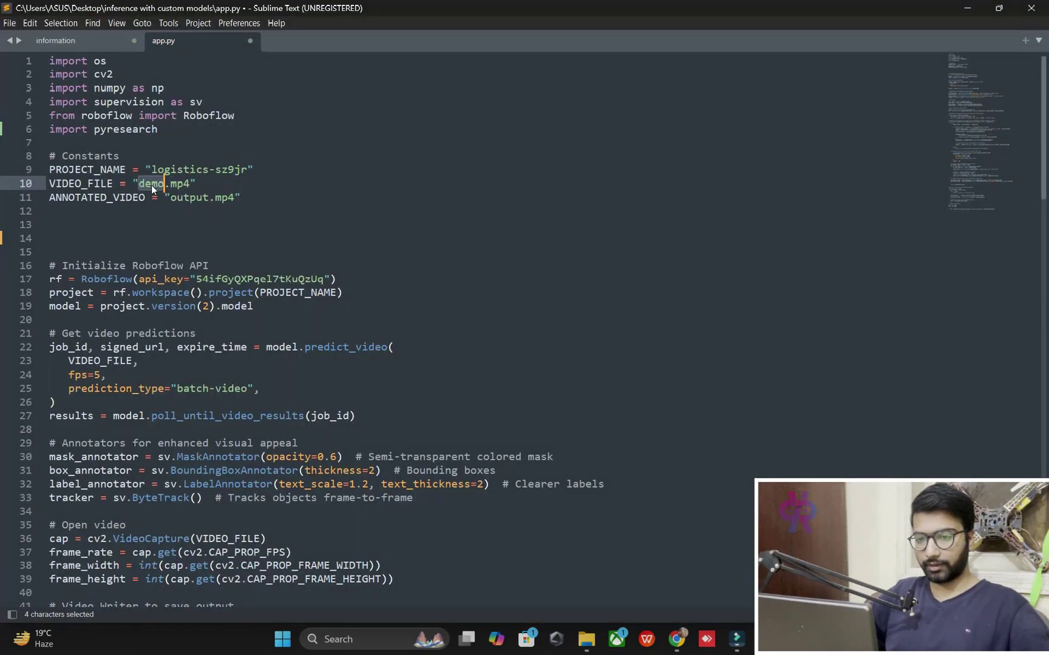
double_click(195, 197)
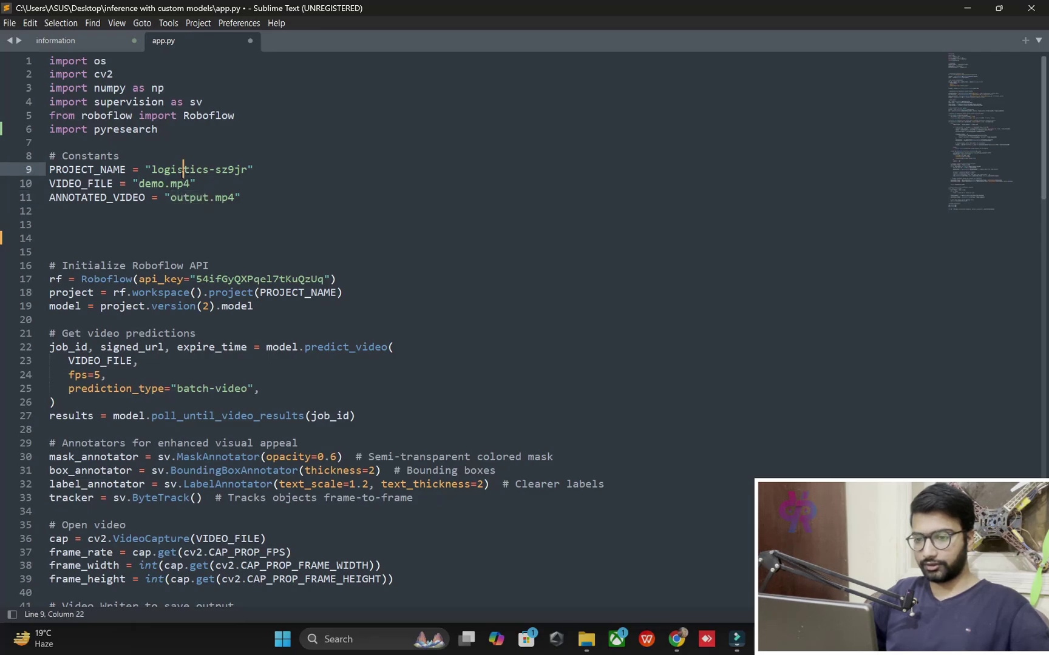
double_click(207, 170)
left_click_drag(151, 169, 244, 170)
double_click(276, 278)
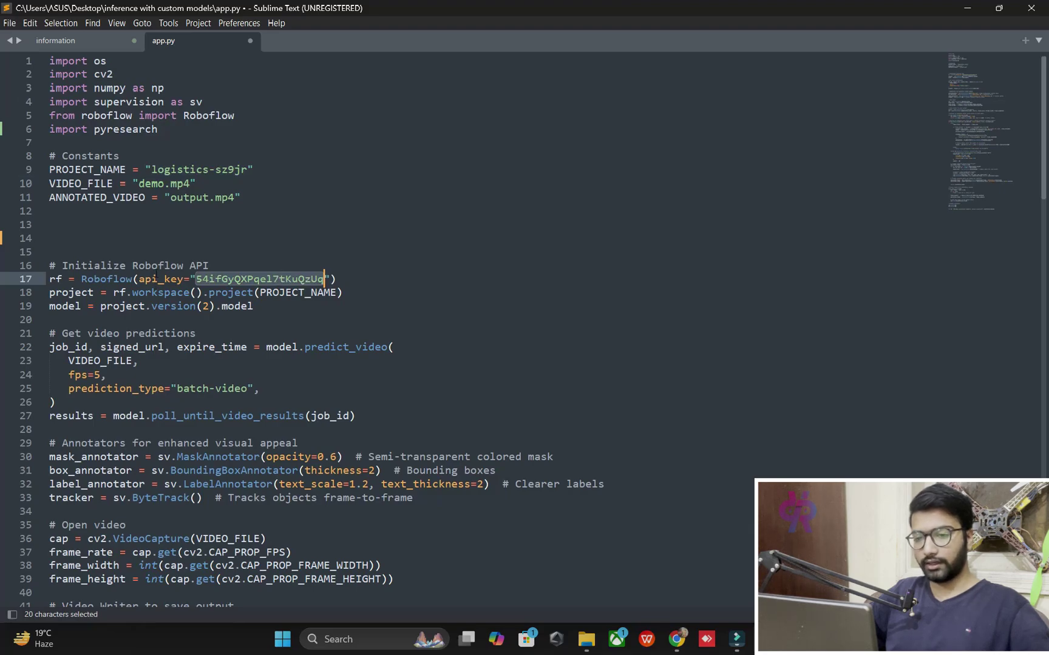
left_click(133, 265)
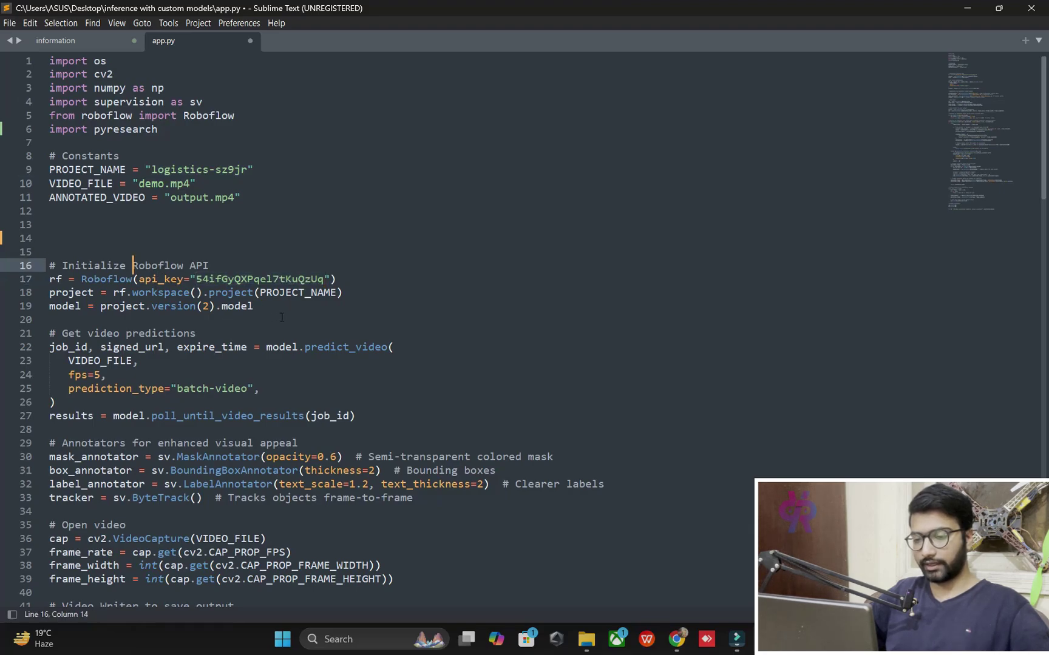
double_click(189, 307)
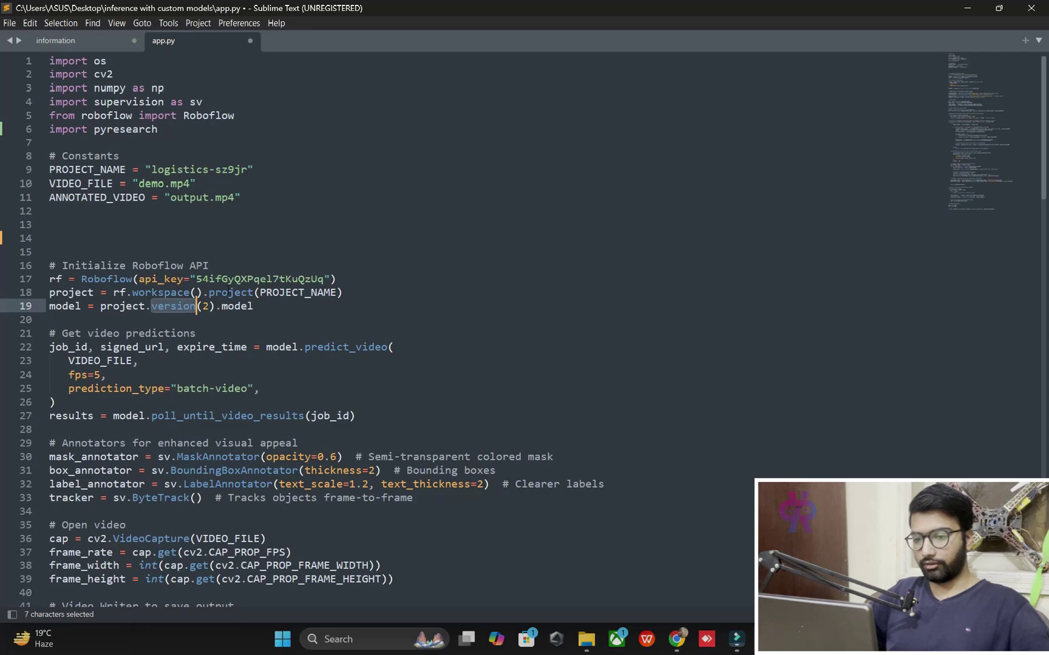
Open a terminal in the project folder and run 'python .\app.py'
left_click(586, 640)
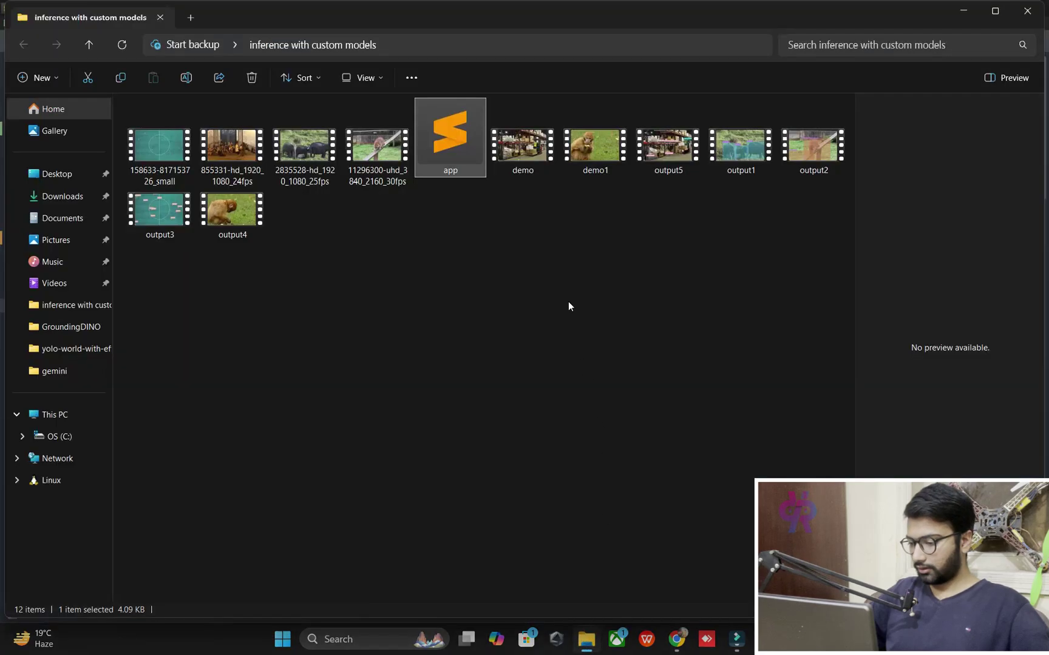
right_click(567, 302)
left_click(640, 447)
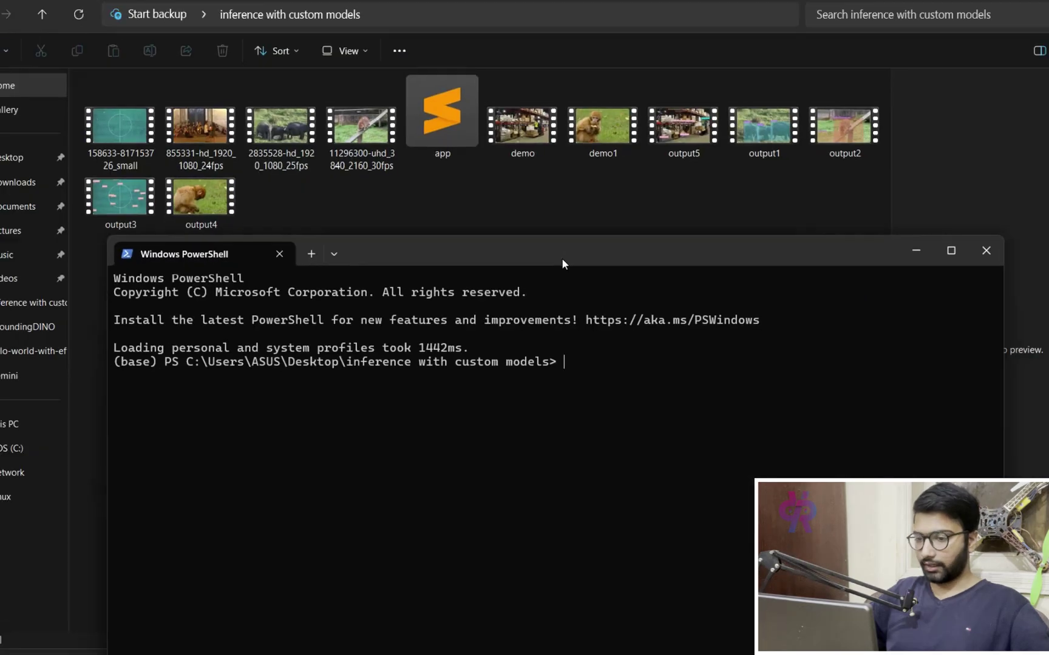
type("p")
type("yt")
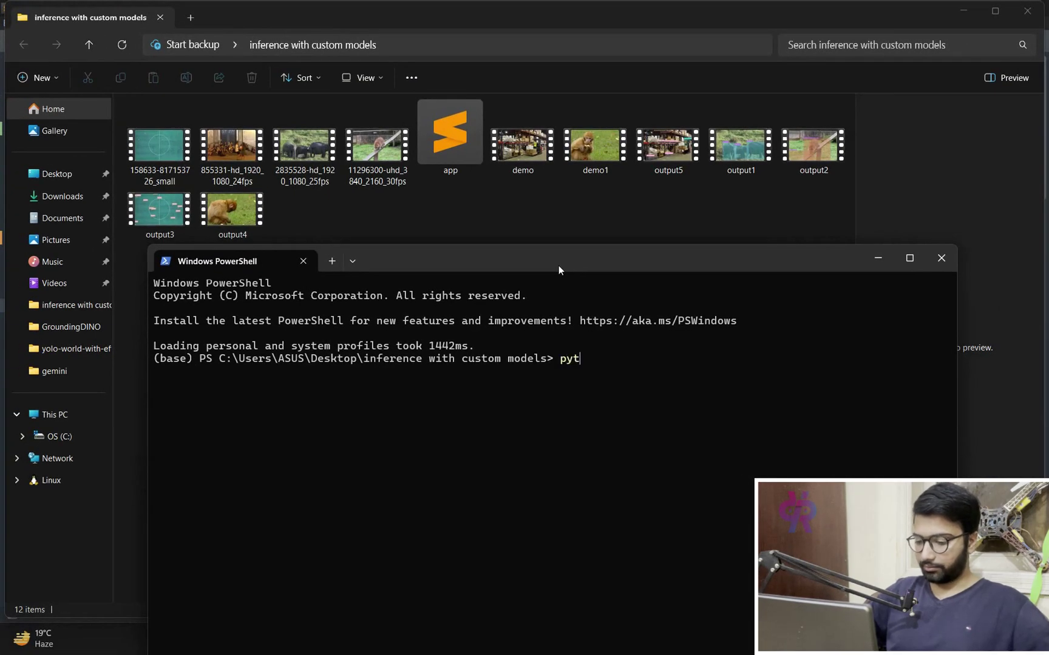
type("hon ap")
key("Tab")
key("Return")
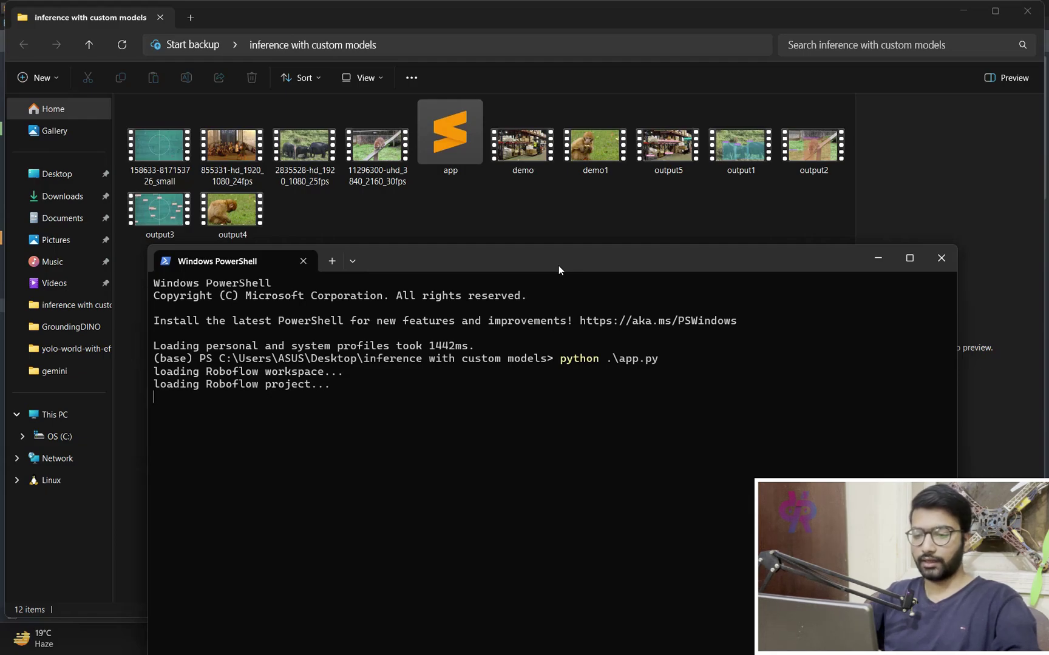
Highlight the workspace-loading and job-checking messages in the terminal output
left_click_drag(558, 266, 504, 183)
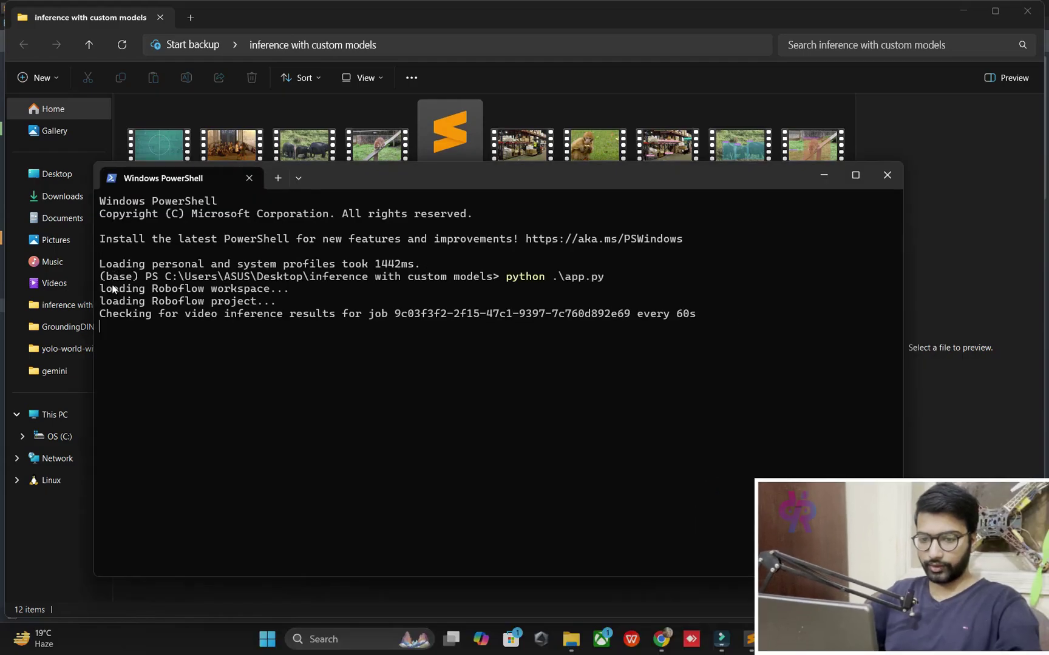
left_click_drag(105, 289, 261, 303)
double_click(256, 299)
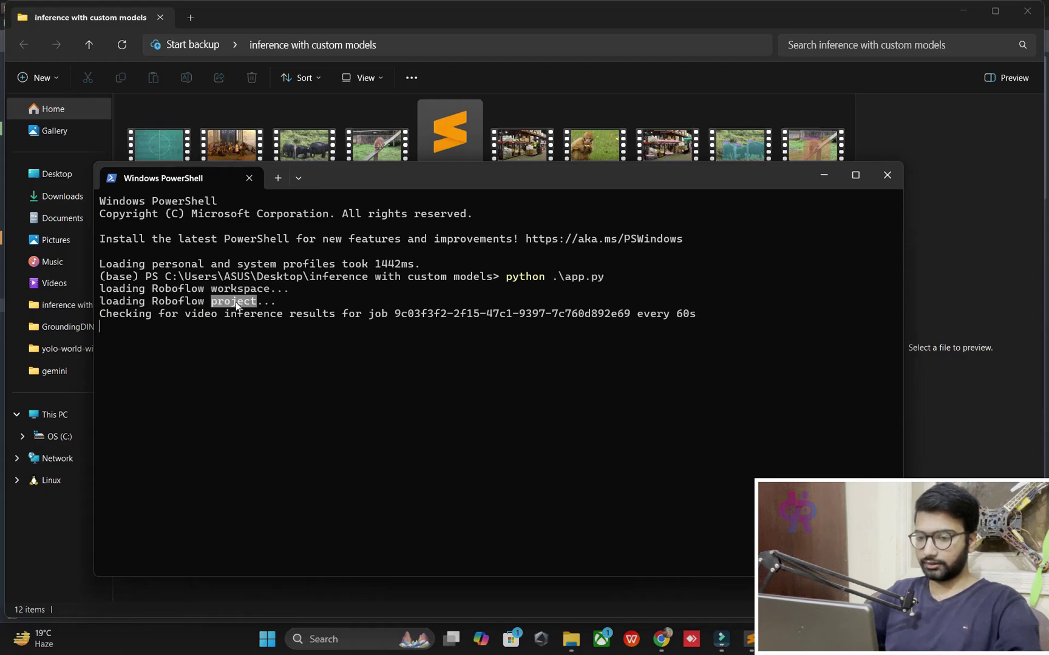
left_click(152, 303)
left_click_drag(112, 289, 392, 319)
left_click(393, 319)
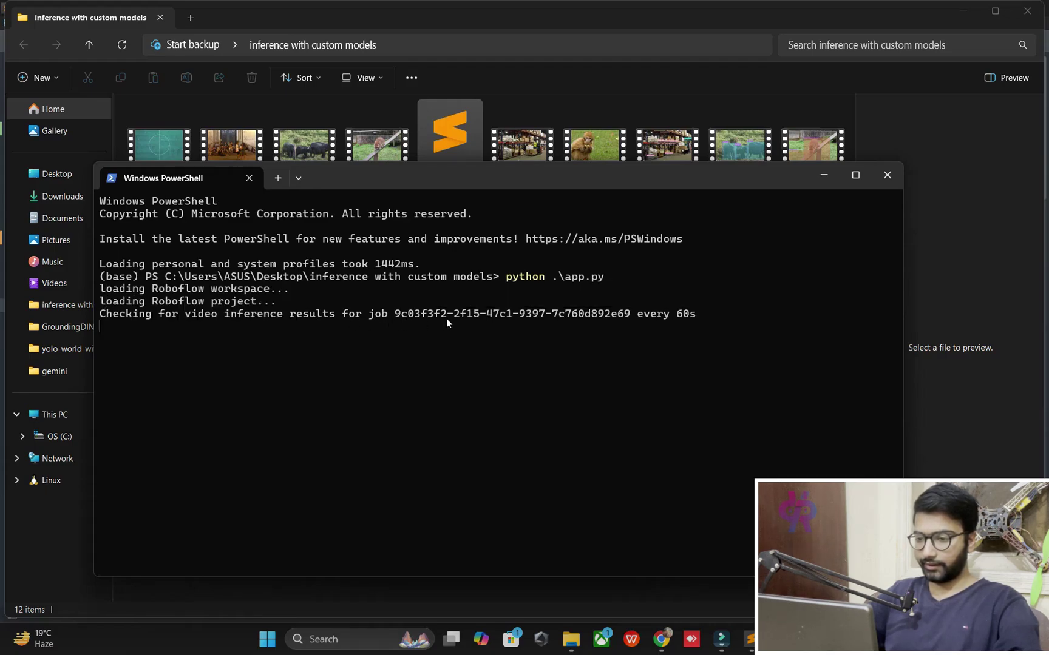
triple_click(446, 318)
Wait through the inference-results checks, highlighting the checking line, until output.mp4 appears
left_click(541, 342)
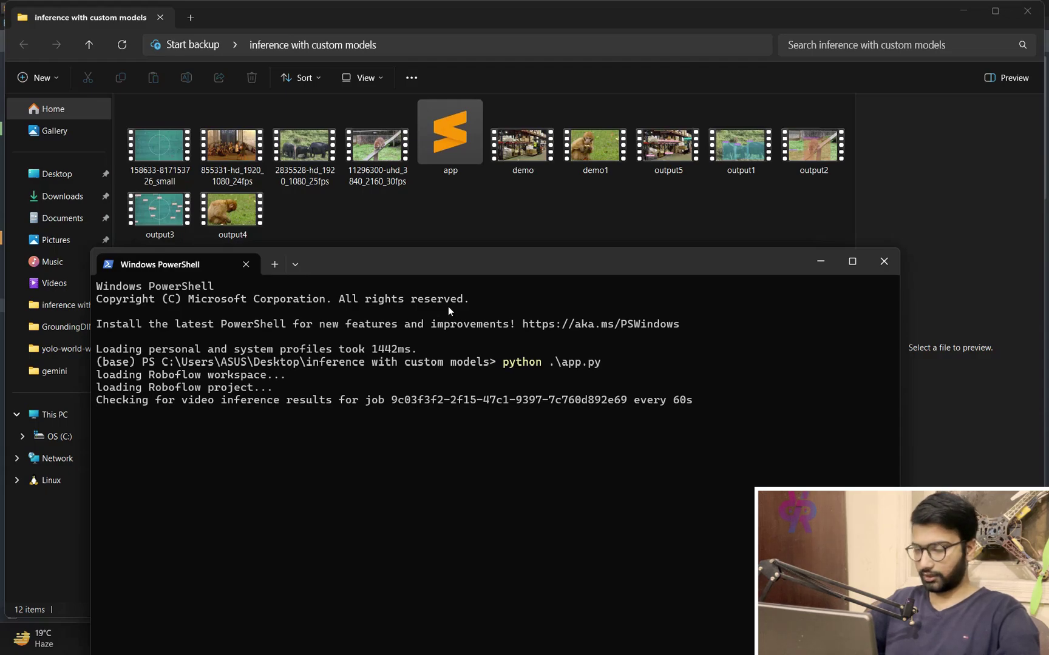
mouse_move(462, 270)
left_mouse_down()
mouse_move(464, 247)
mouse_move(465, 282)
left_mouse_up()
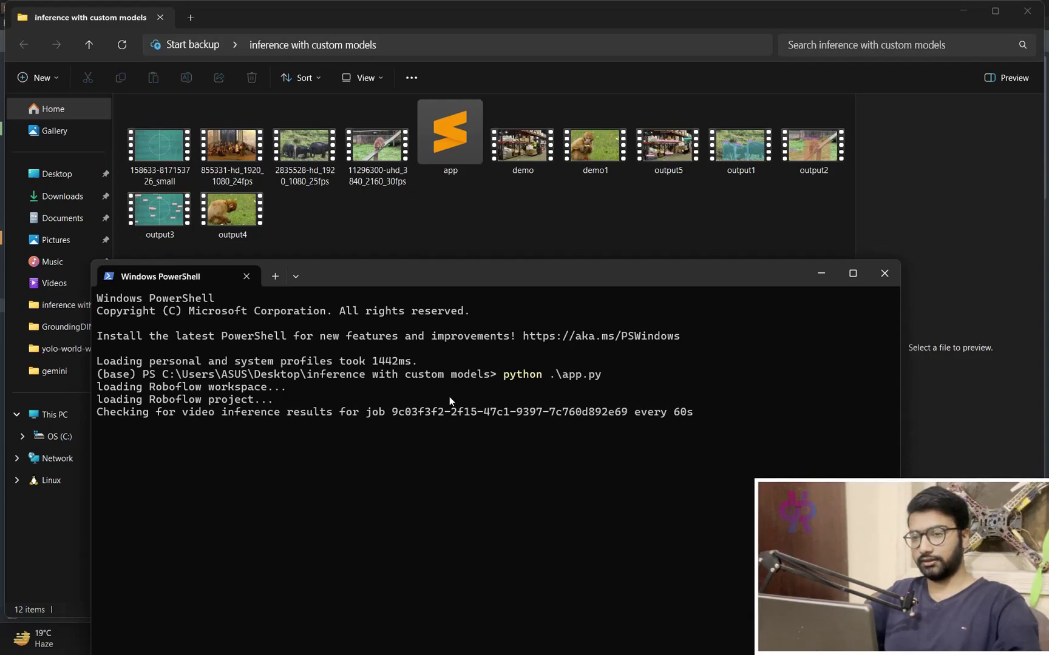
triple_click(243, 429)
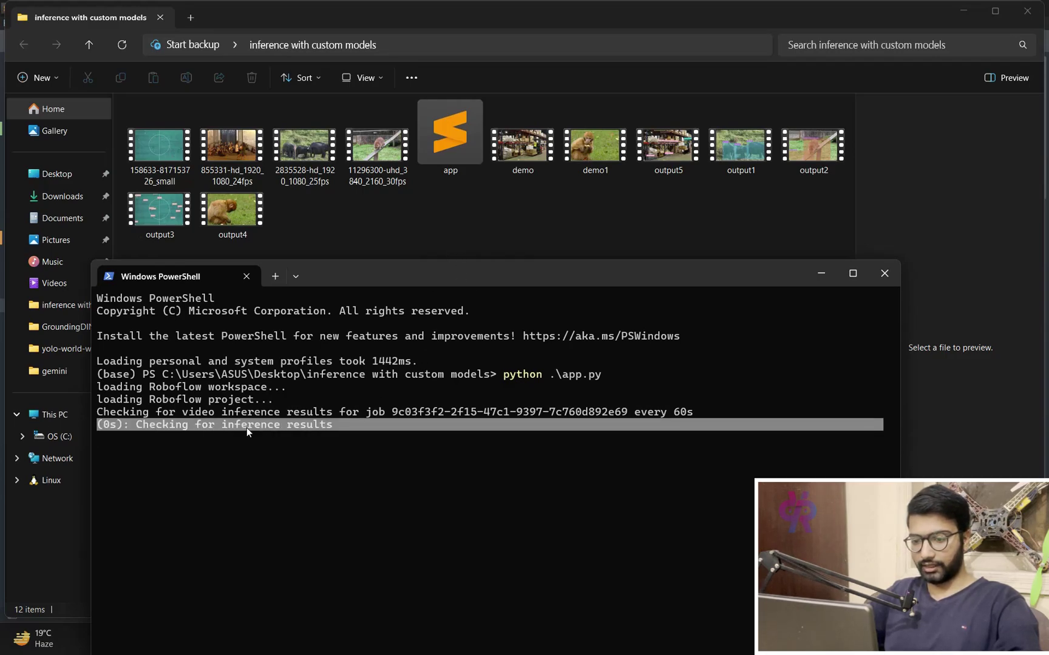
left_click(306, 426)
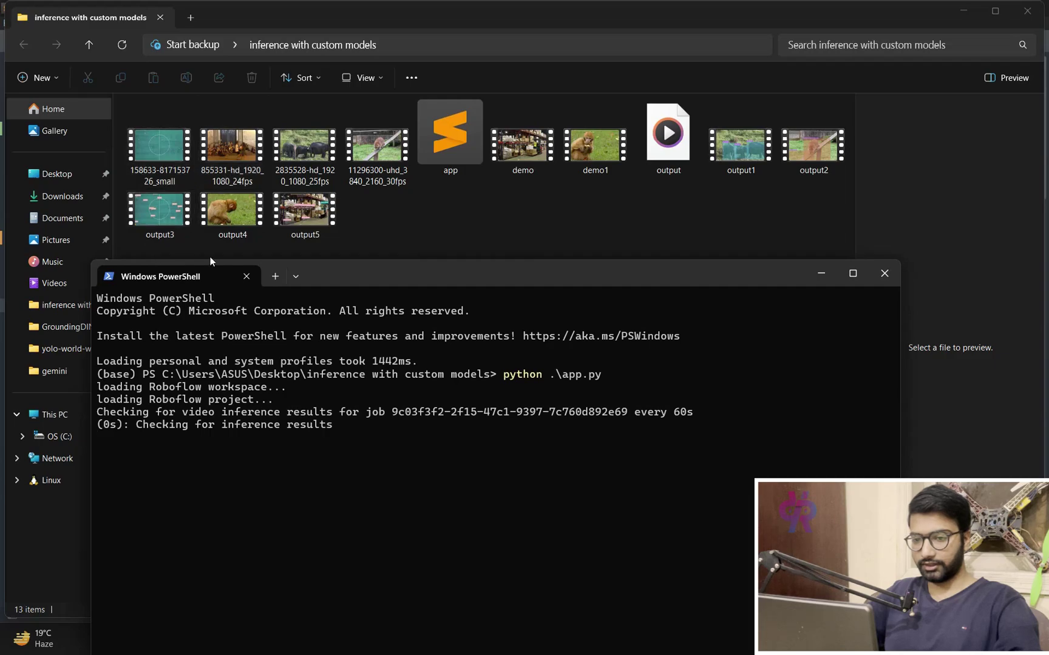
Select the new output video and point out the terminal's 'video processing complete' message
left_click(671, 150)
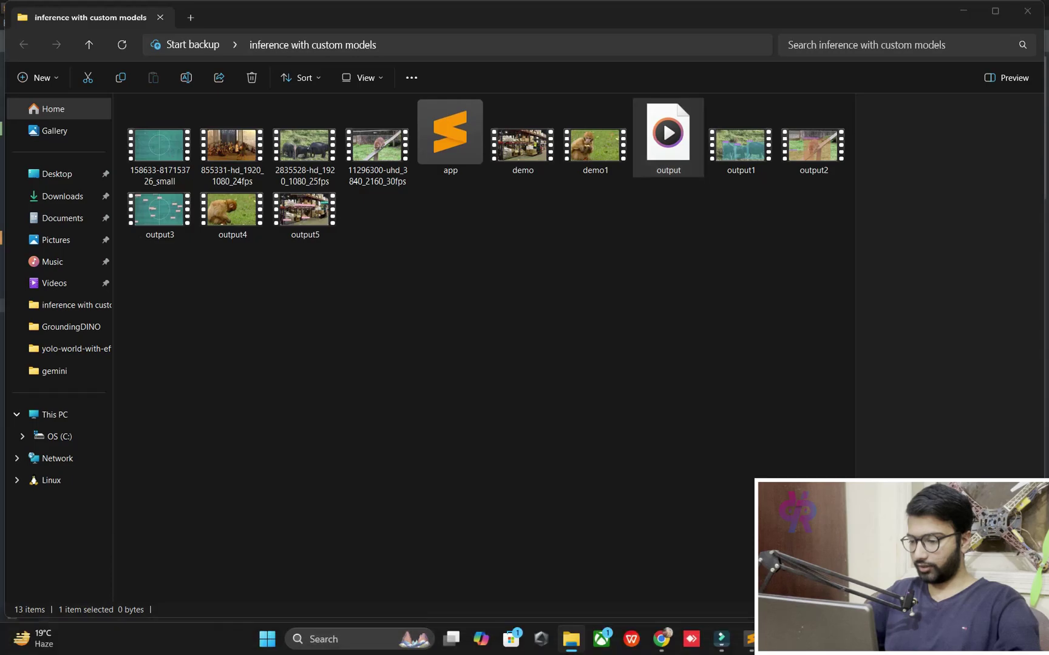
left_click(721, 640)
double_click(229, 438)
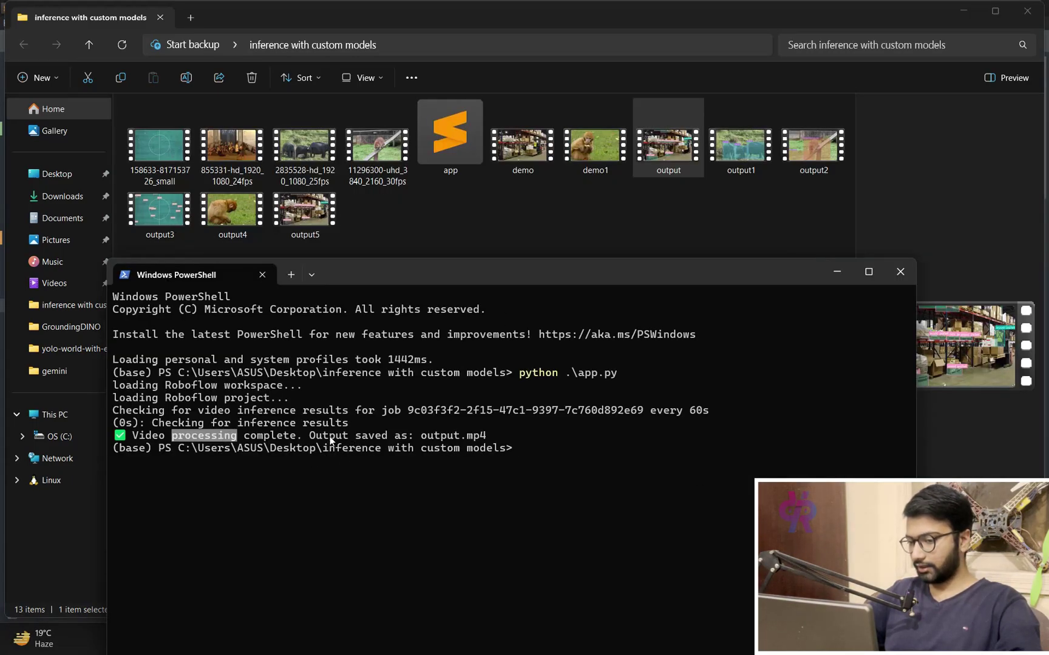
left_click(454, 443)
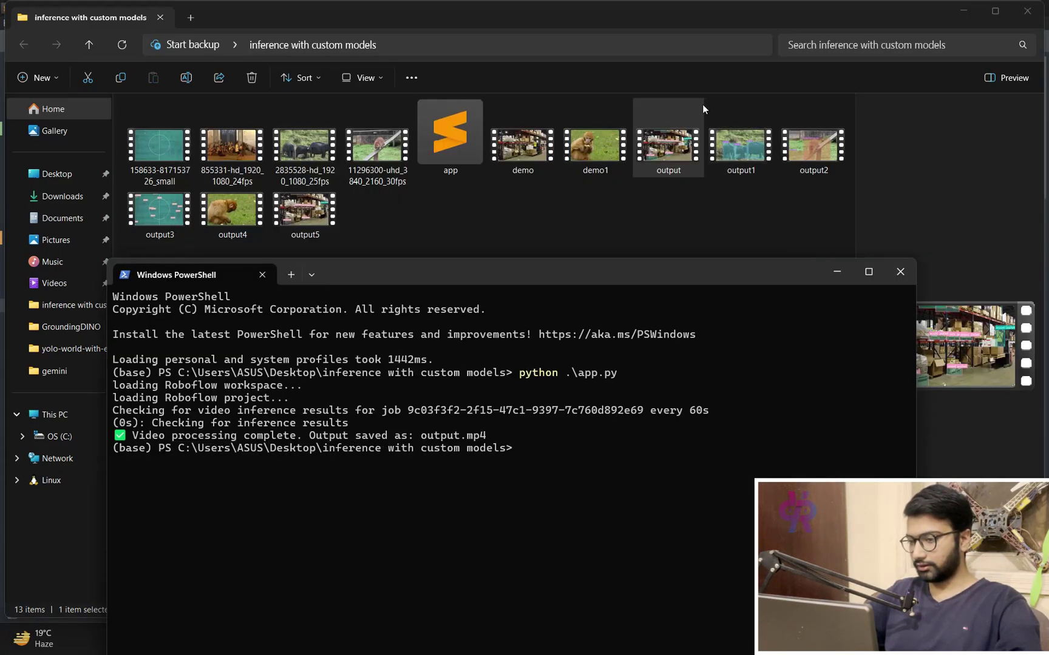
Play the output.mp4 video, then bring back the GitHub page in Chrome
double_click(677, 150)
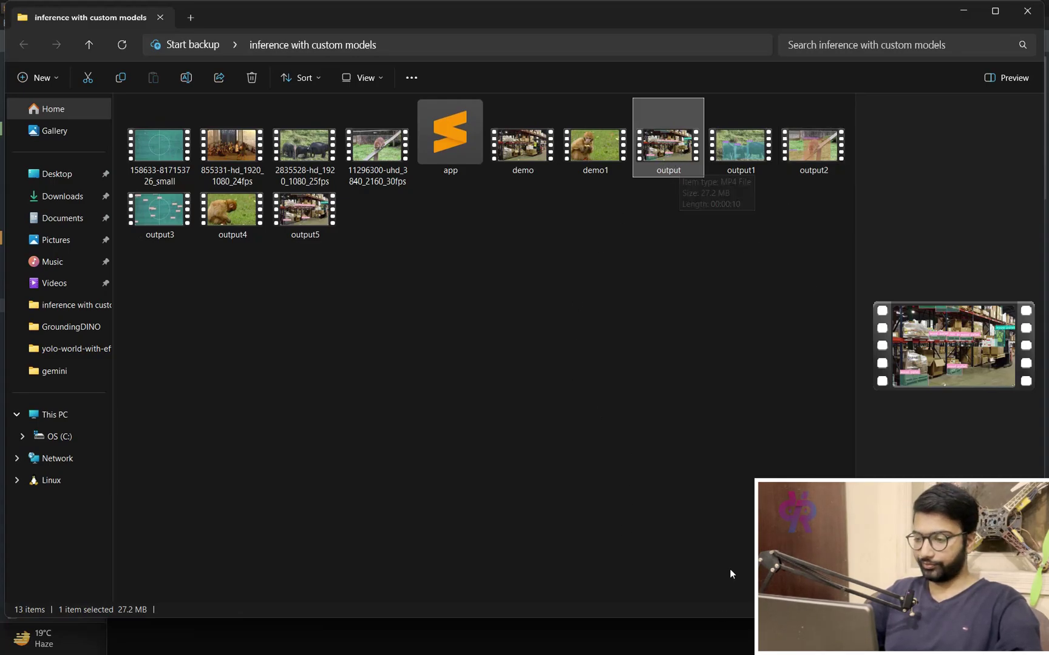
left_click(963, 11)
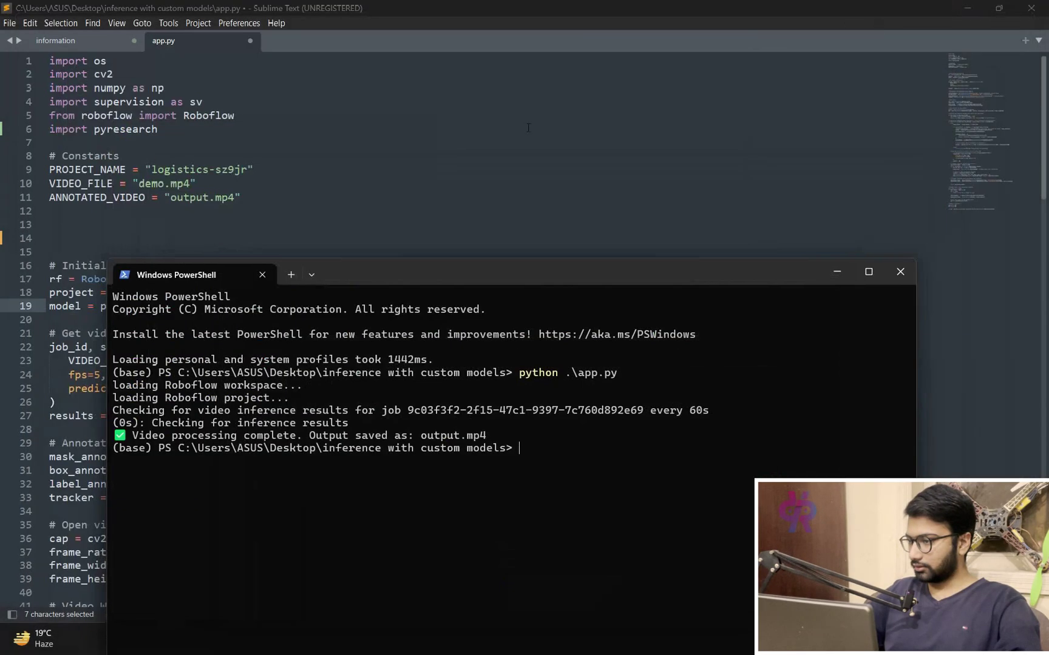
left_click_drag(360, 261, 418, 201)
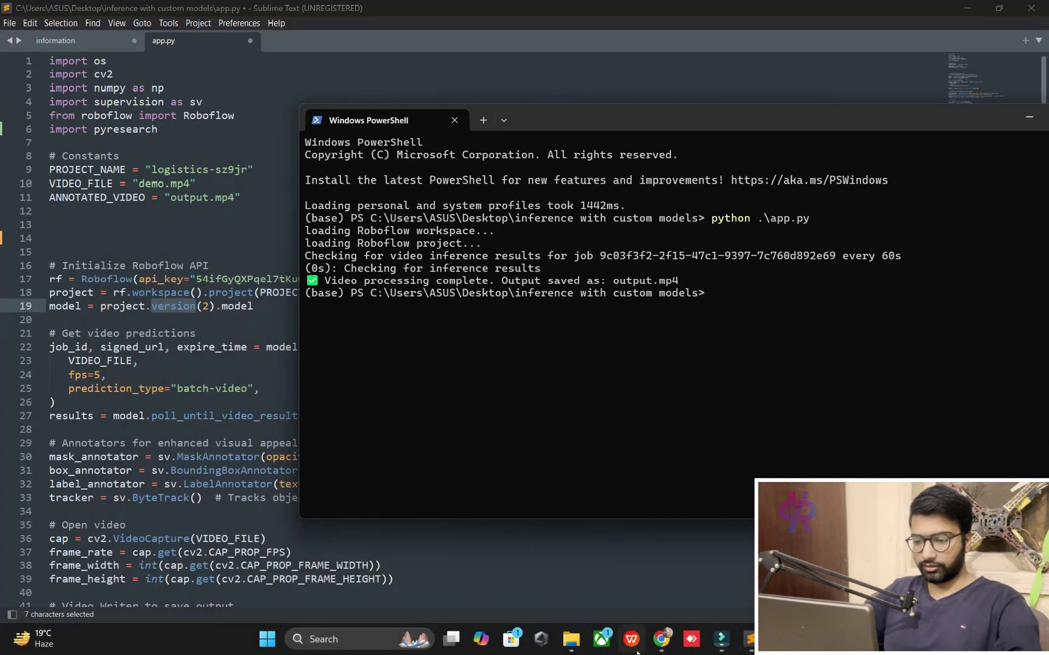
left_click(661, 639)
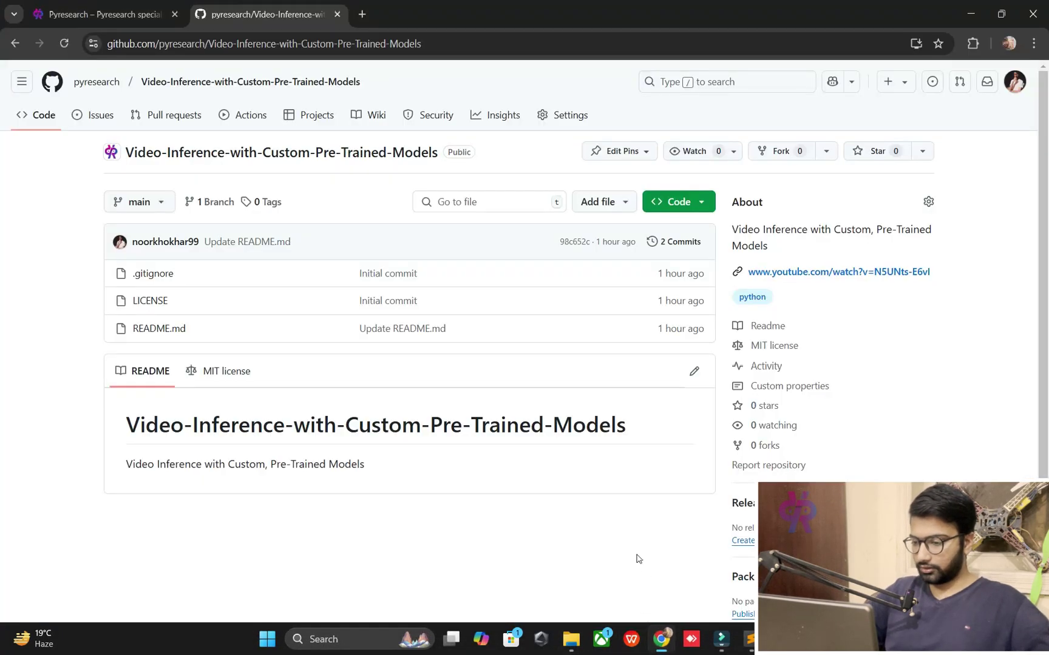
Go to roboflow.com in a new tab and open the Universe page
left_click(360, 14)
type("roboflow.com")
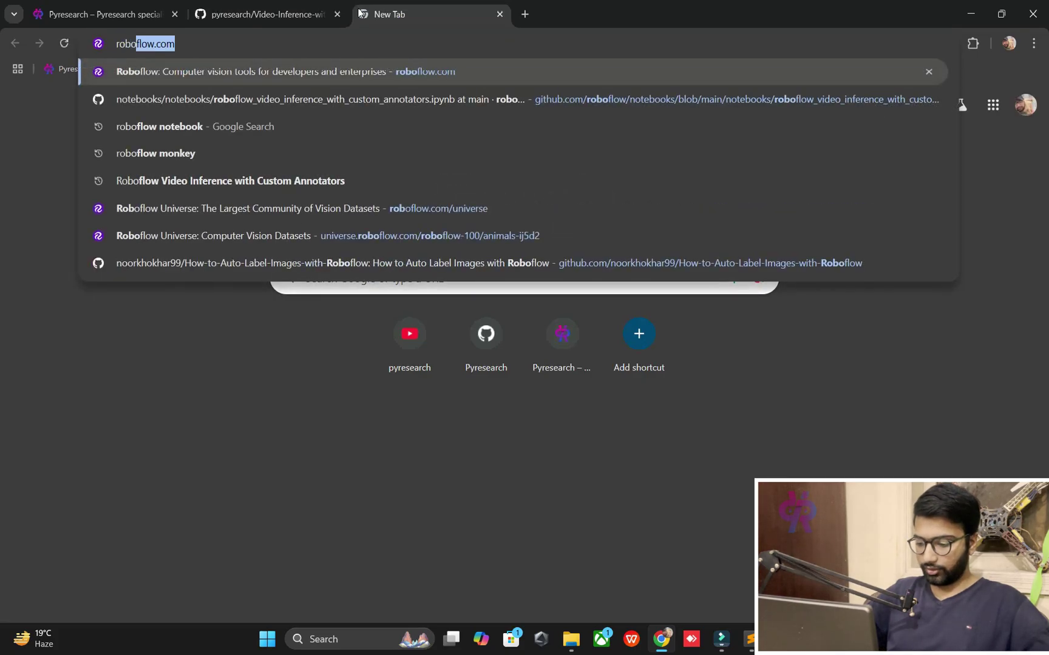
key("Return")
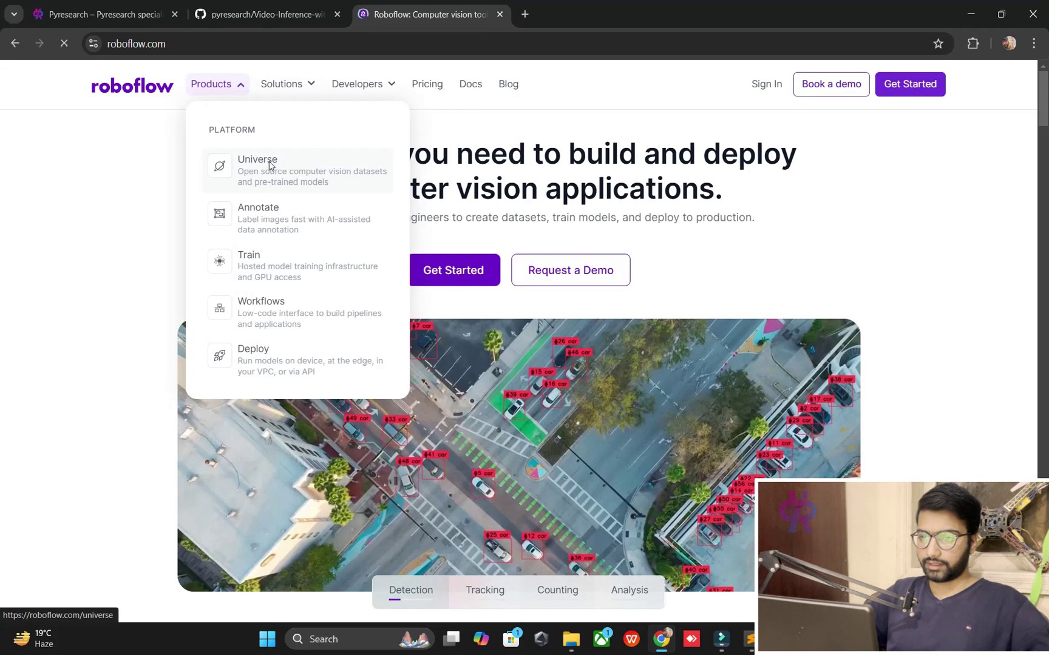
left_click(270, 166)
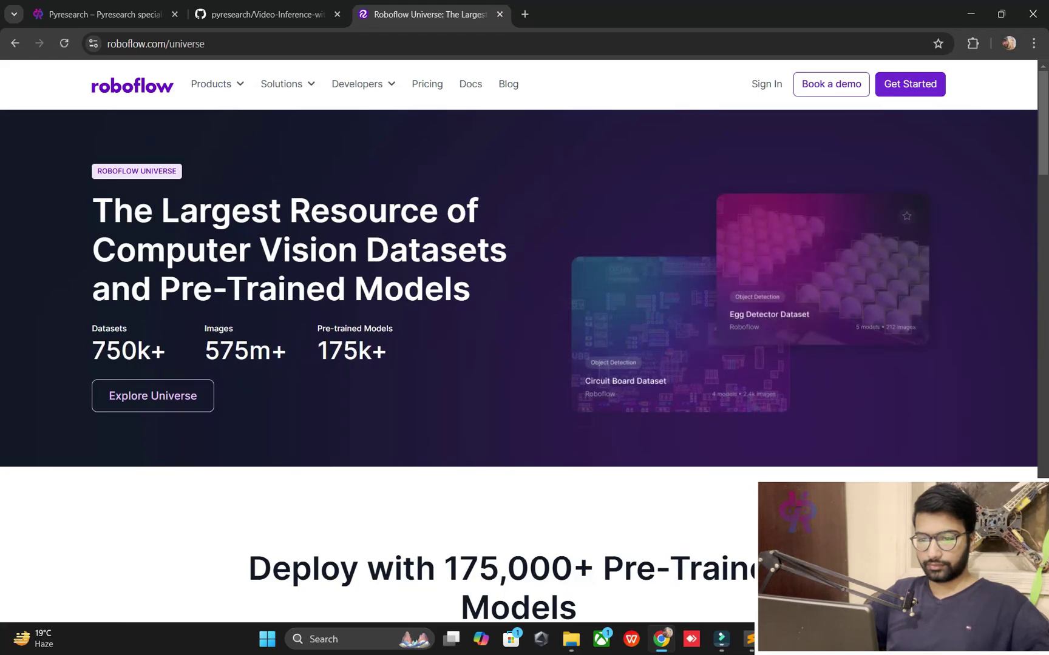
Highlight the 750k+ datasets and 175,000+ pre-trained models stats, then choose Get Started
left_click_drag(88, 331, 171, 355)
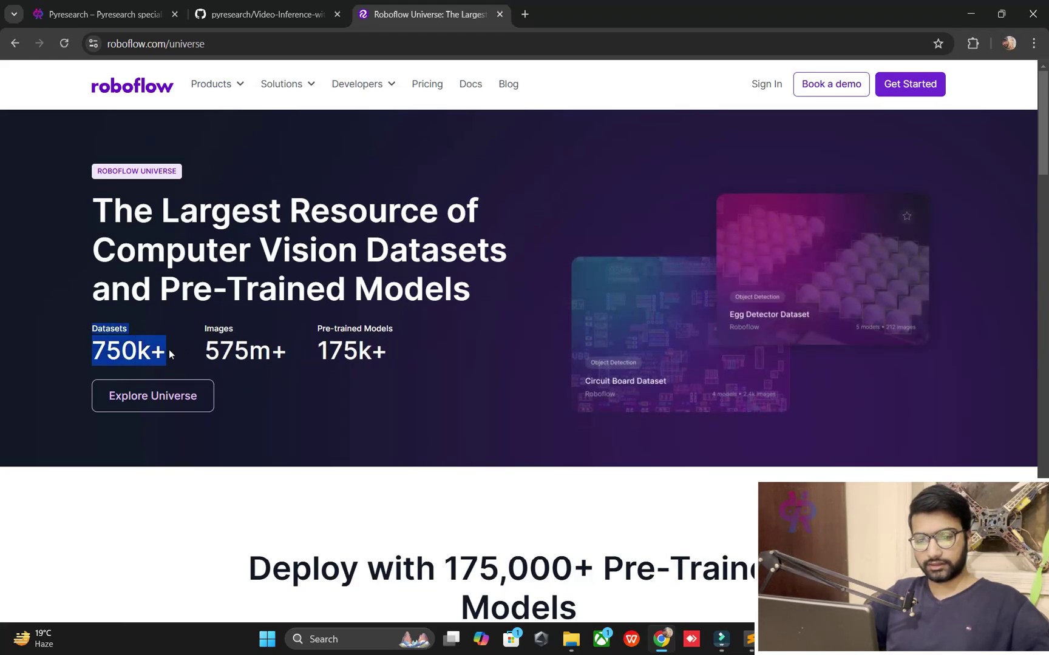
left_click(112, 350)
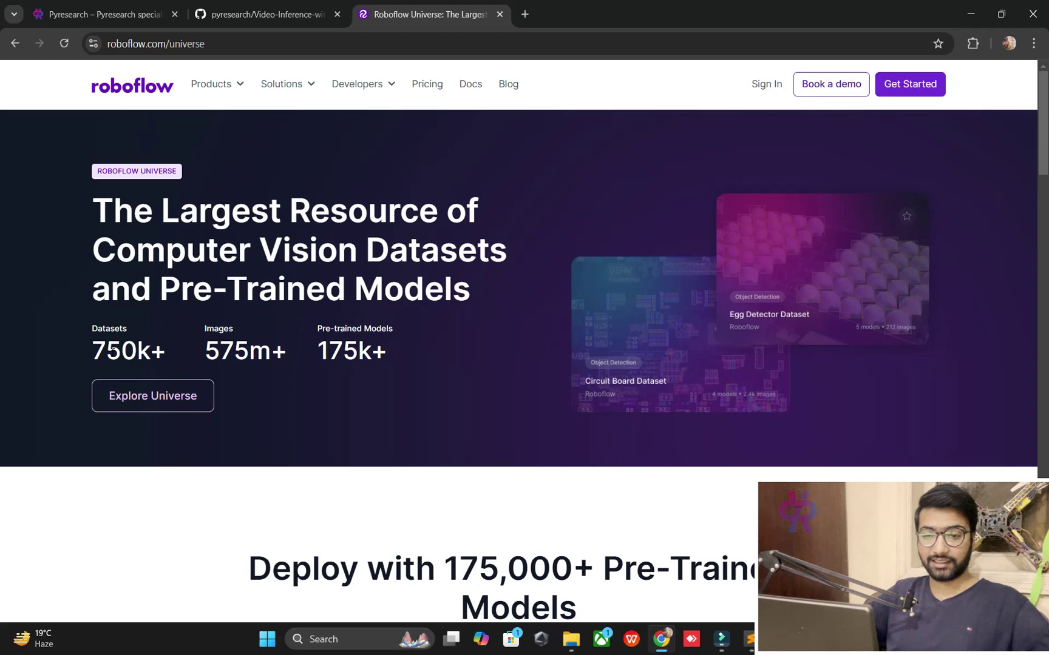
double_click(112, 350)
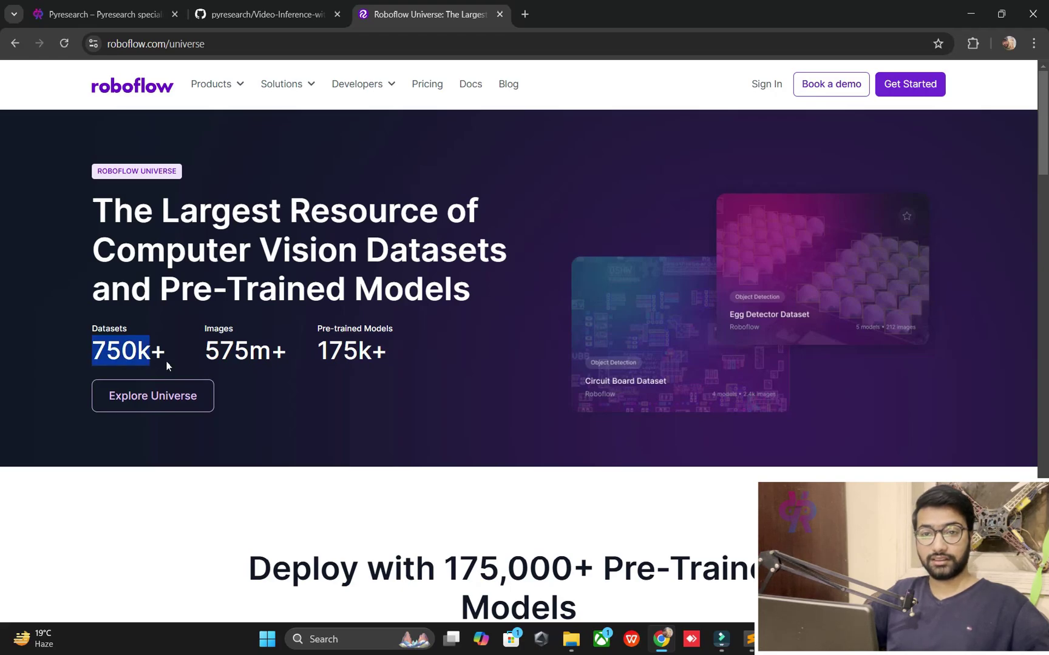
scroll(573, 410, "down", 2)
triple_click(584, 424)
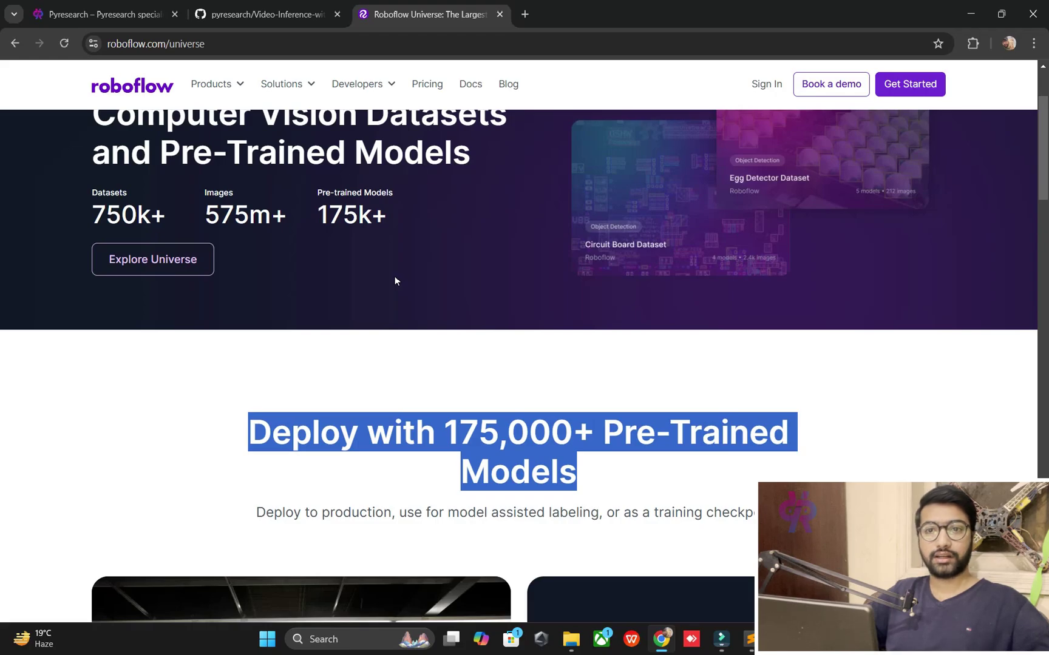
scroll(491, 255, "up", 2)
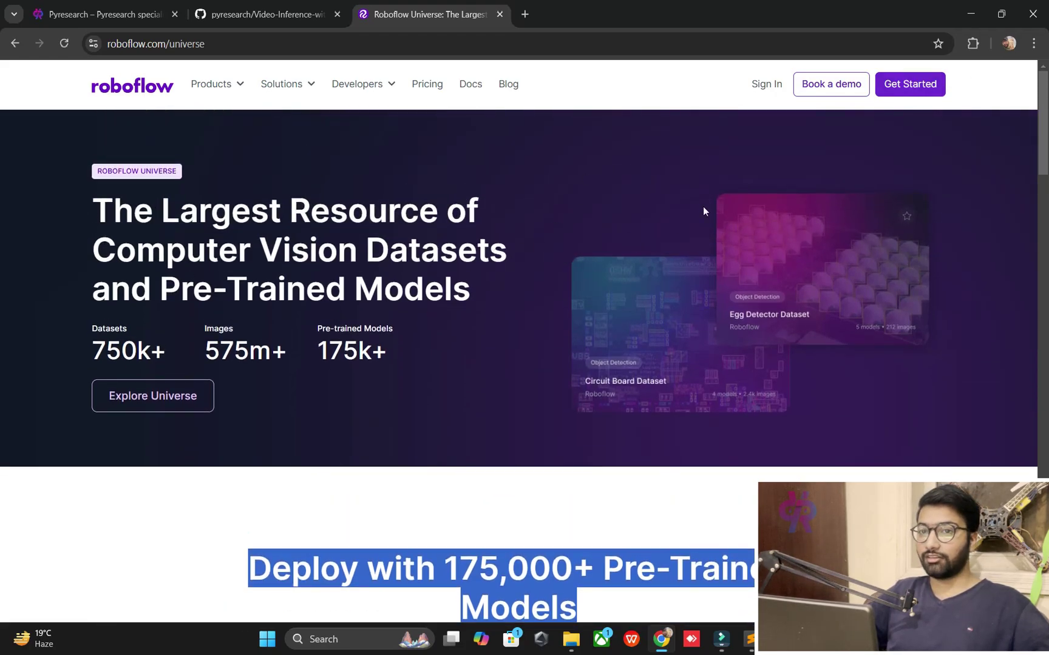
left_click(898, 96)
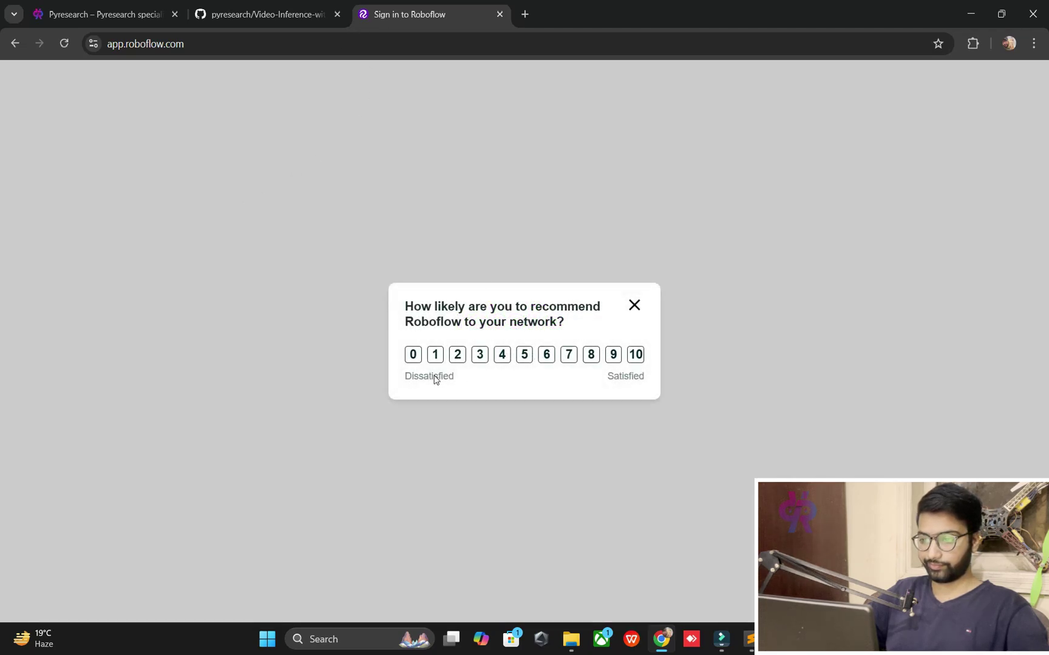
Rate Roboflow 10, skip and dismiss the survey, then open the workspace API Keys page
left_click(636, 361)
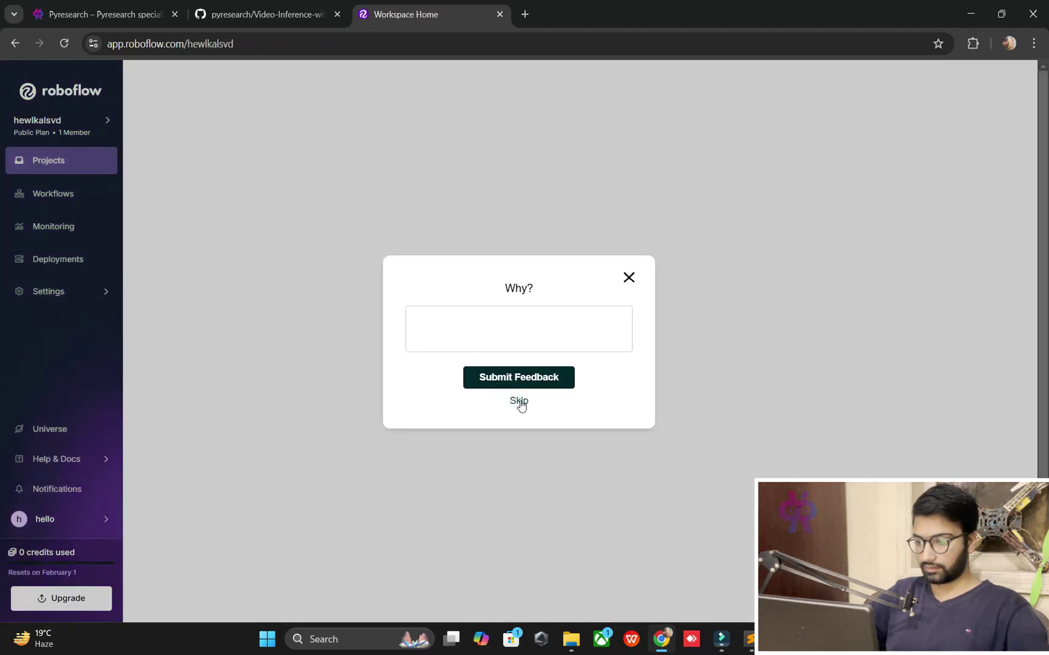
left_click(529, 404)
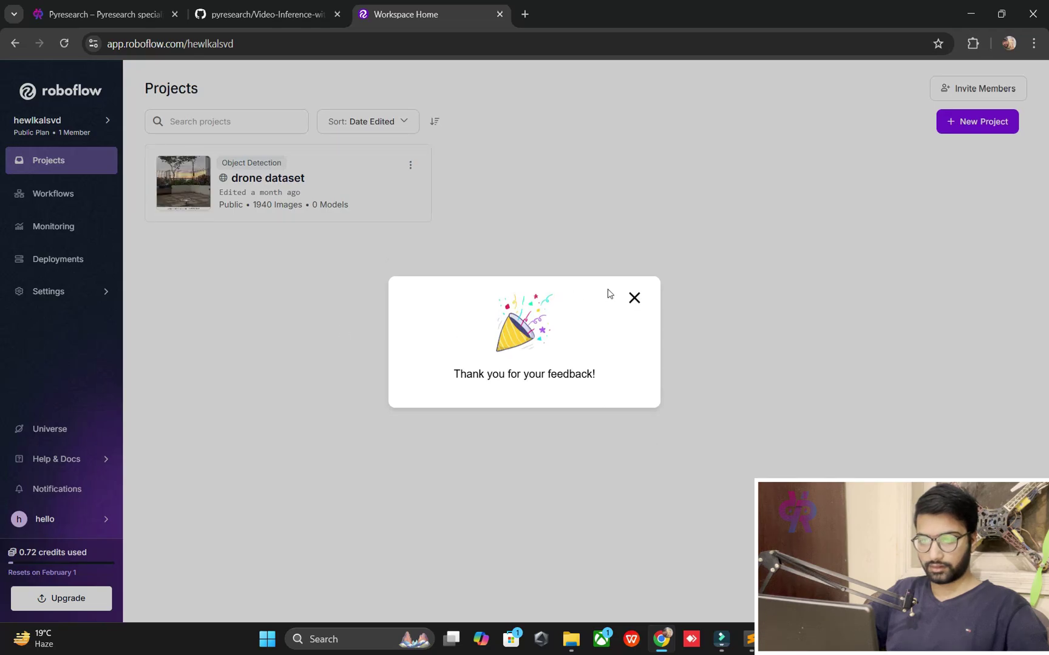
left_click(633, 298)
mouse_move(57, 292)
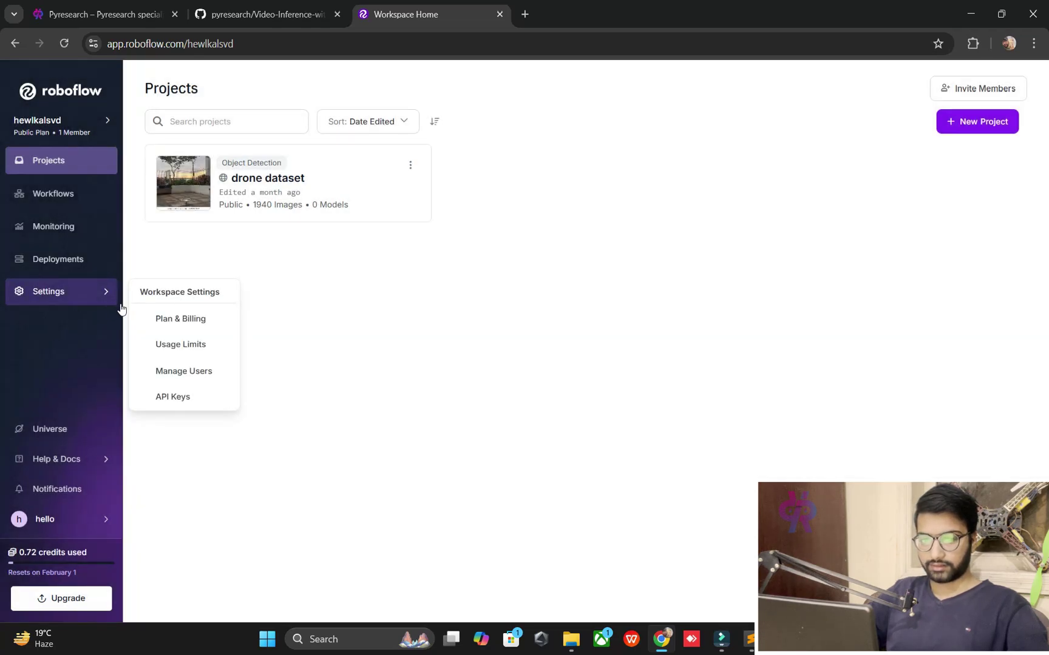
left_click(195, 397)
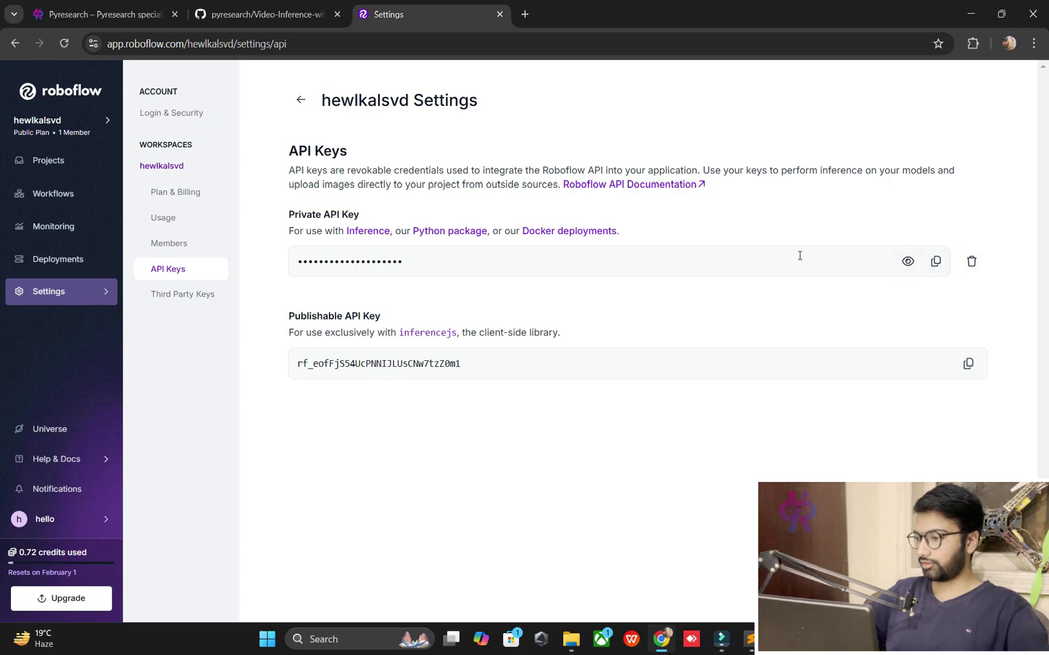
Replace the api_key value on line 17 of app.py with the copied private key and save
left_click(745, 637)
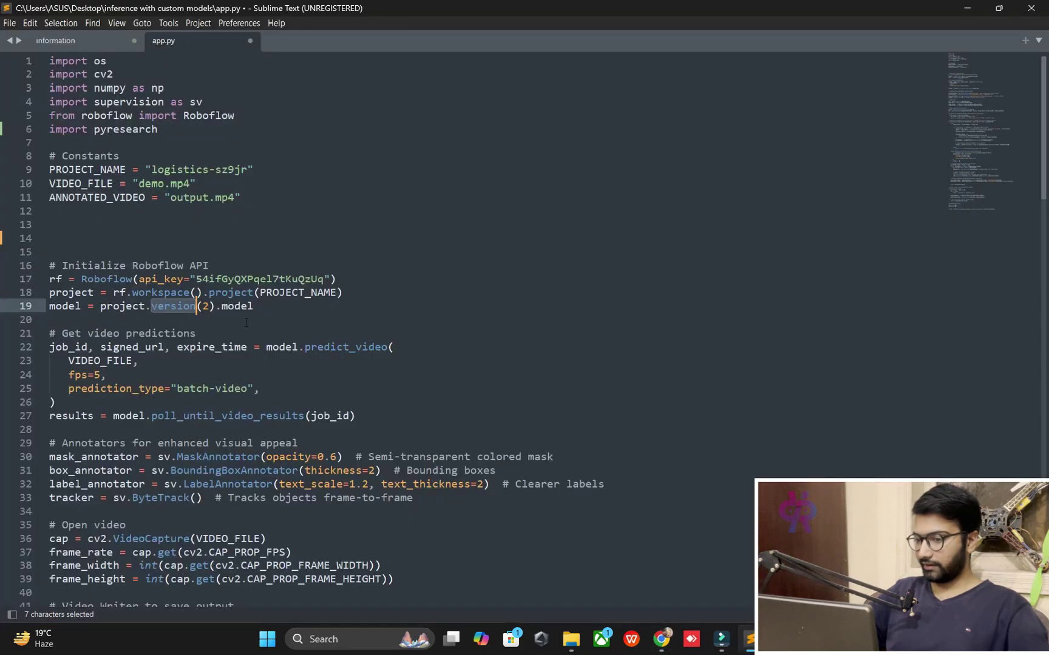
double_click(257, 279)
key("ctrl+v")
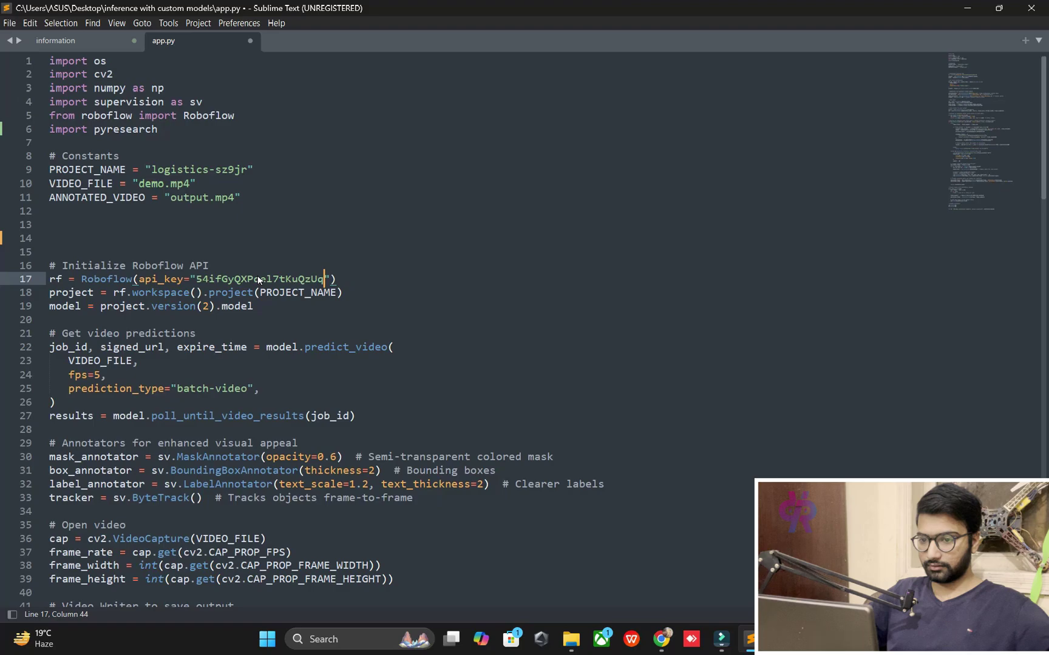
key("ctrl+s")
left_click(660, 639)
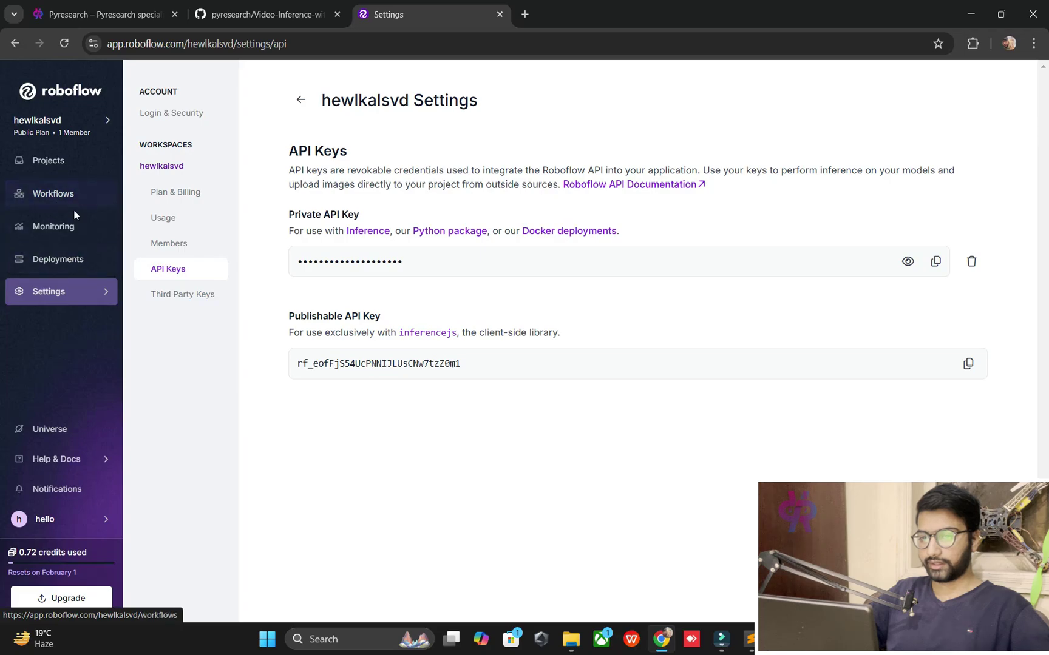
Open Roboflow Universe and browse the full list of dataset categories
left_click(57, 433)
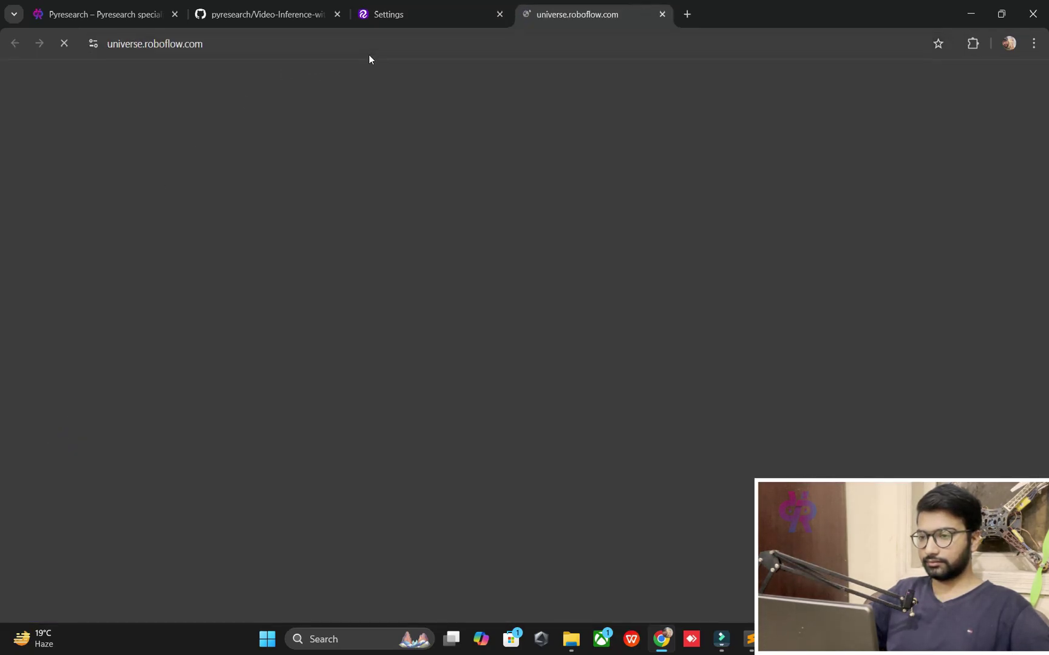
scroll(423, 236, "down", 2)
scroll(423, 236, "down", 5)
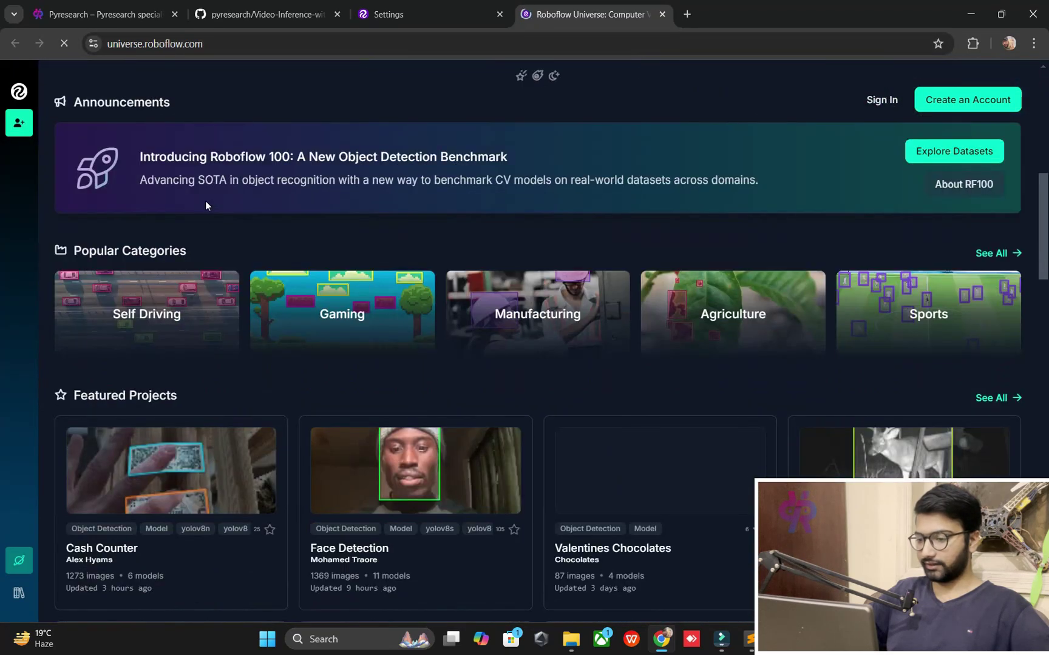
left_click(990, 253)
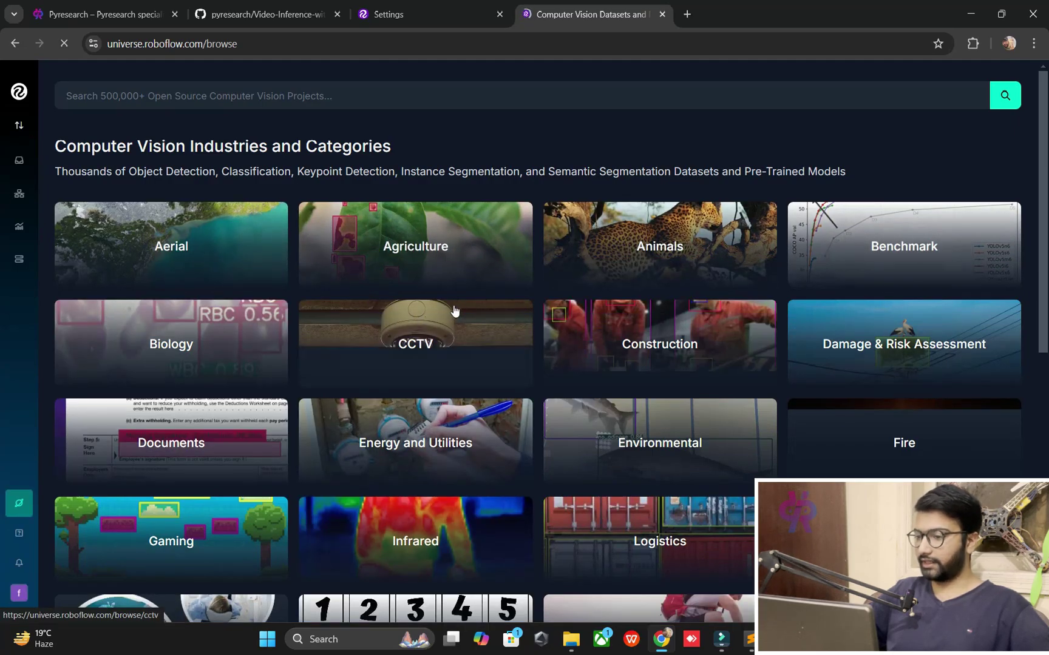
scroll(456, 312, "down", 2)
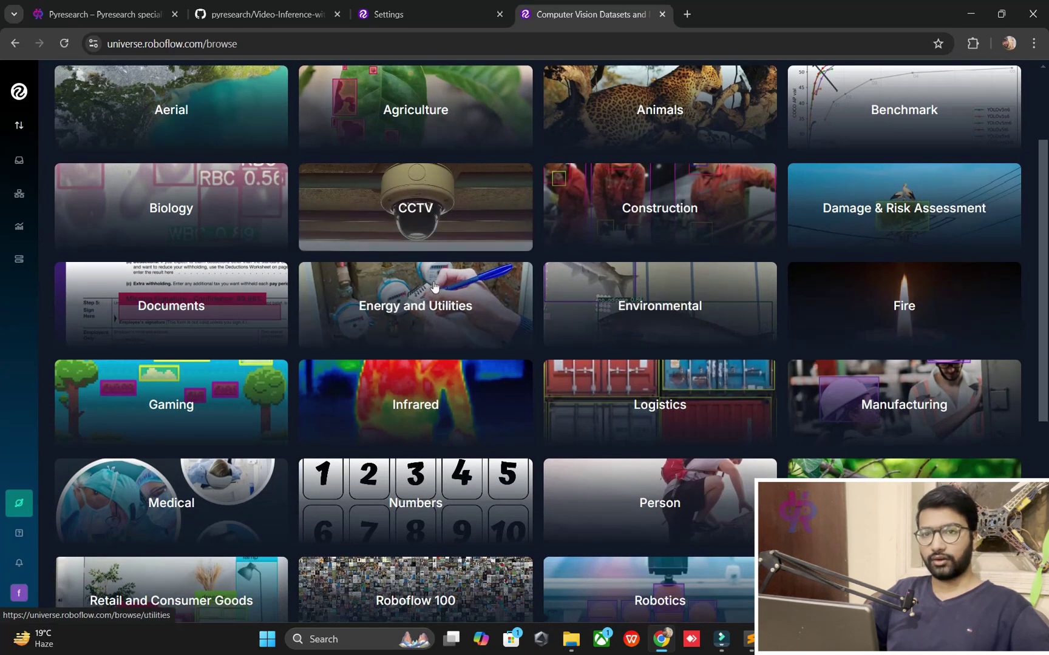
scroll(438, 286, "down", 2)
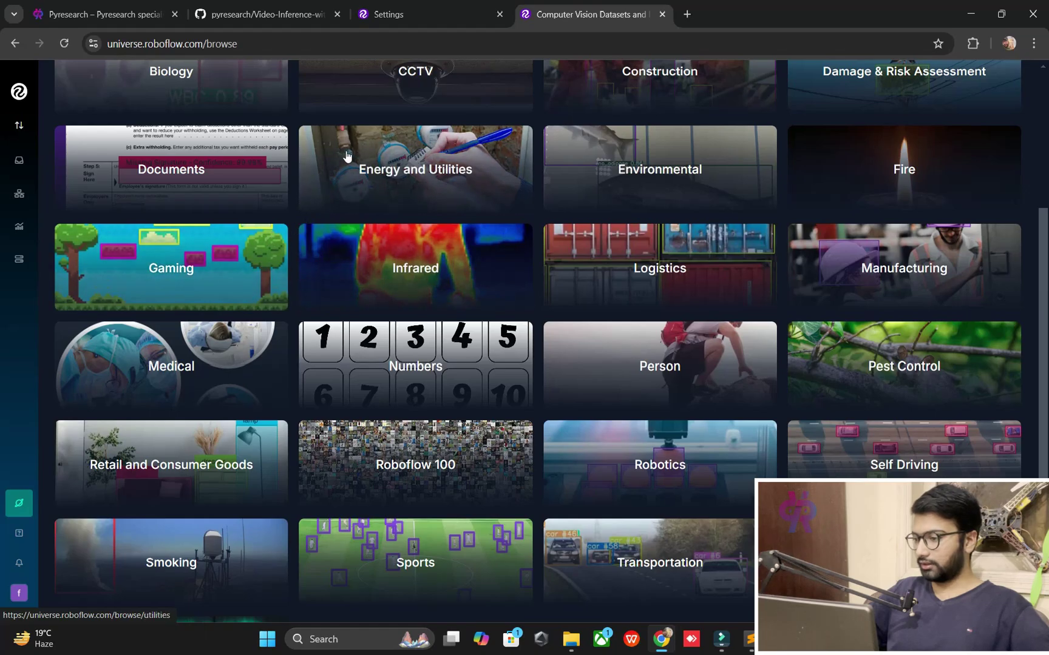
scroll(246, 266, "down", 4)
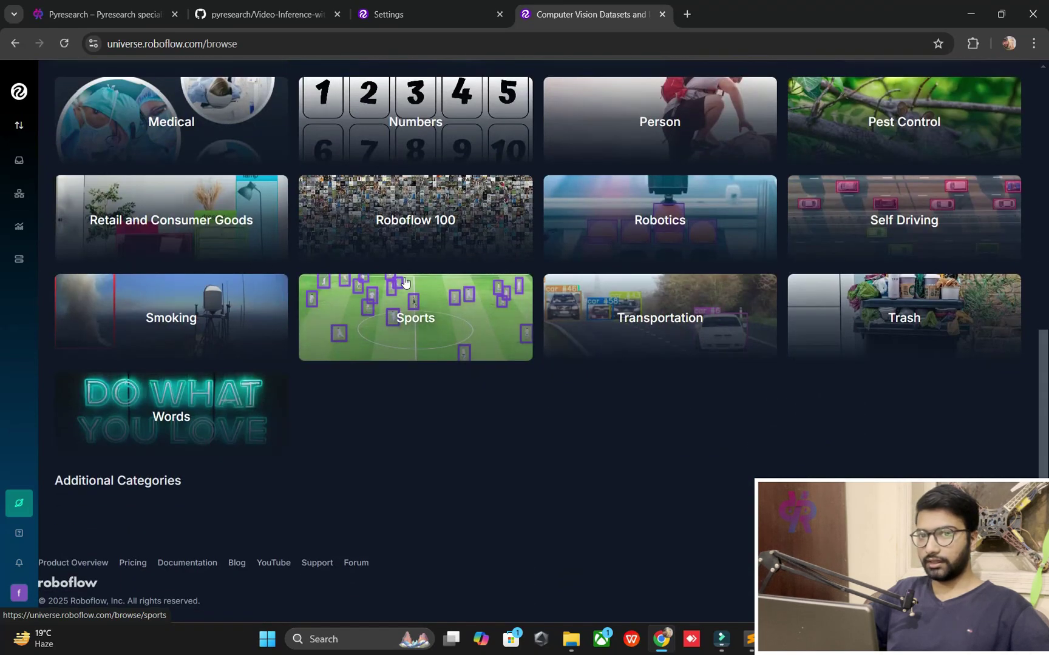
scroll(443, 263, "up", 8)
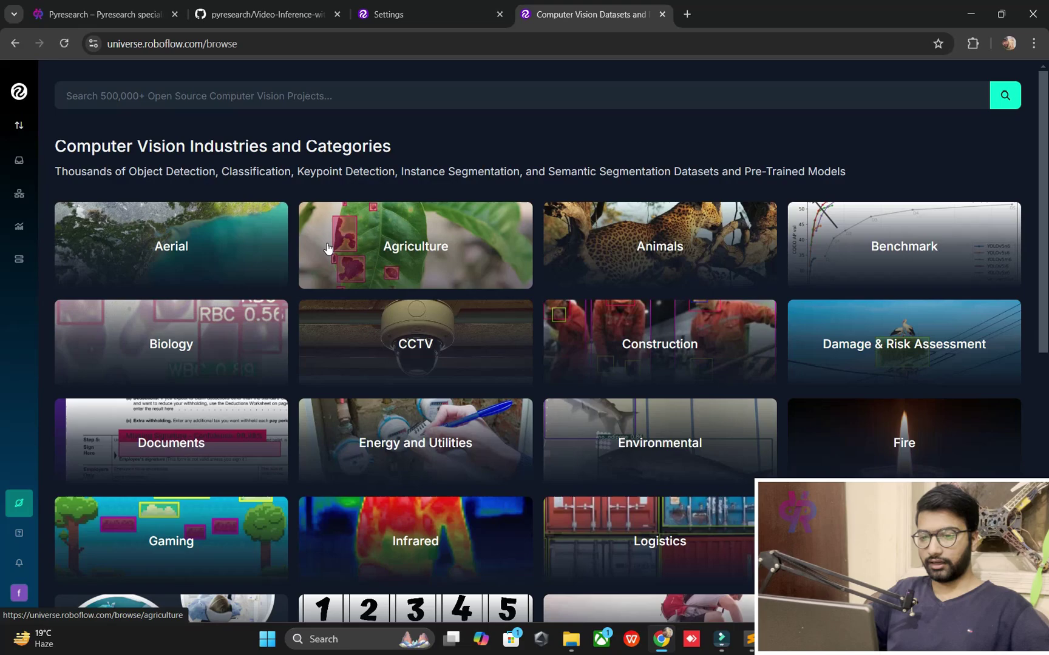
scroll(329, 248, "down", 3)
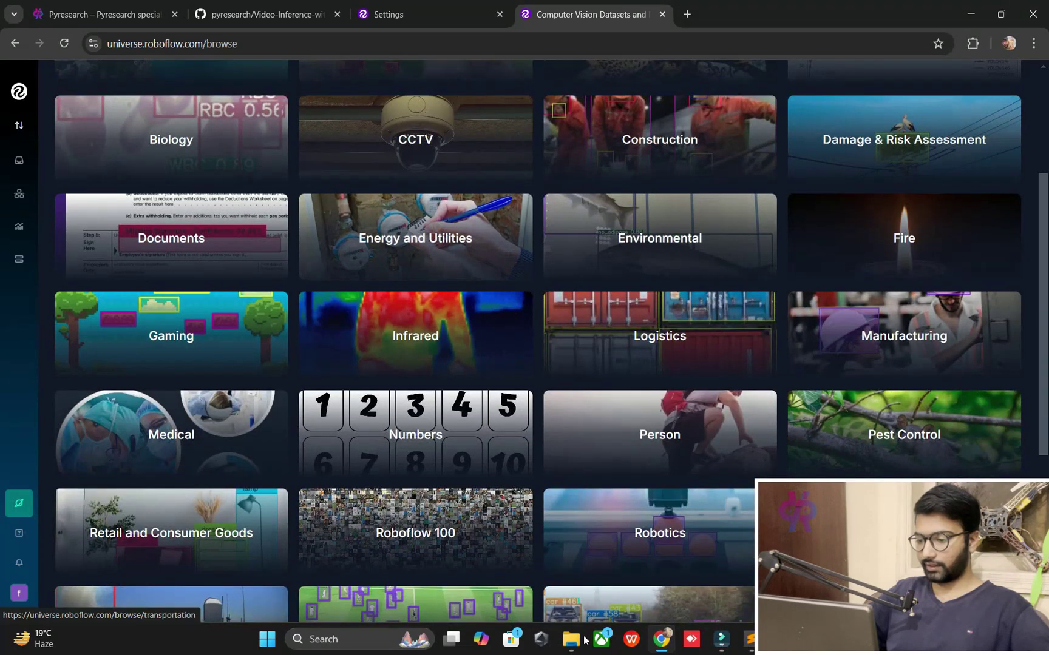
left_click(574, 640)
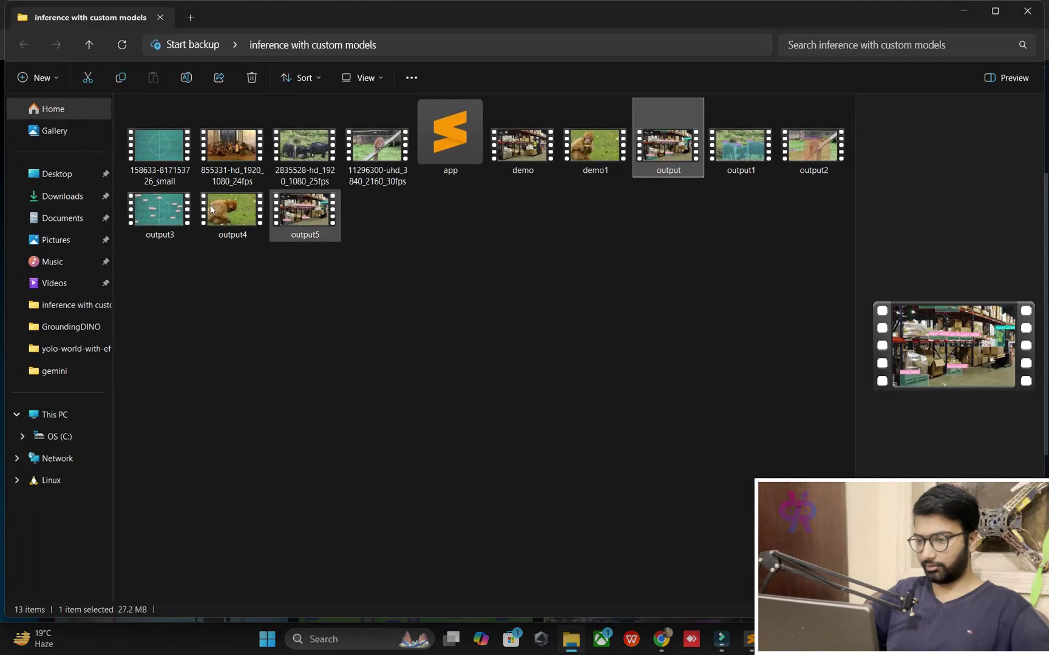
Copy the project name logistics-sz9jr from line 9 of app.py
left_click(748, 642)
left_click_drag(150, 170, 248, 170)
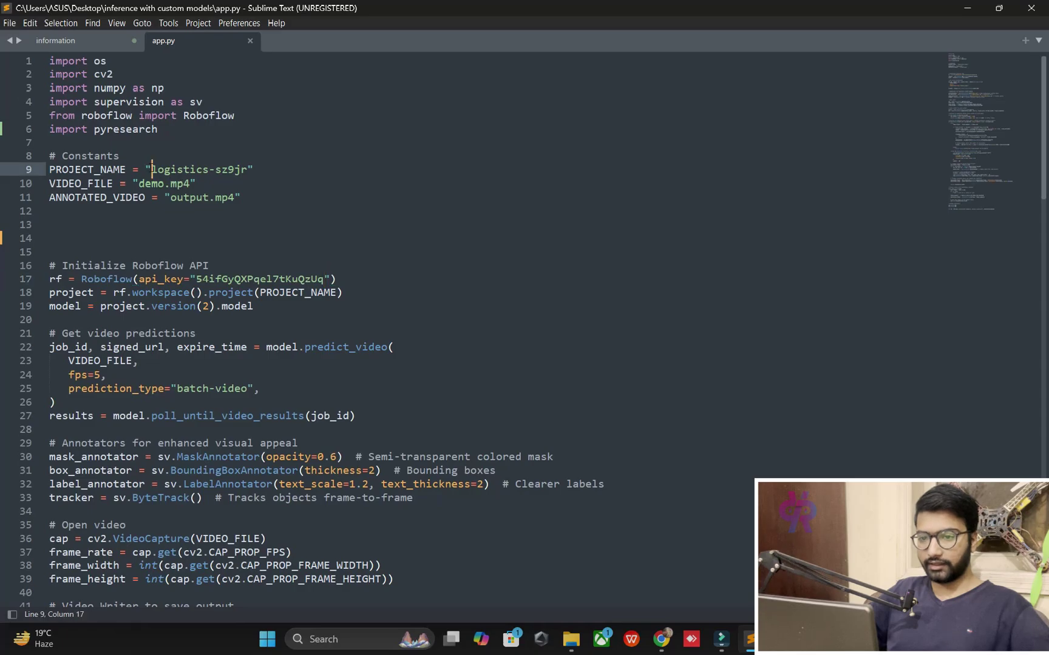
key("ctrl+c")
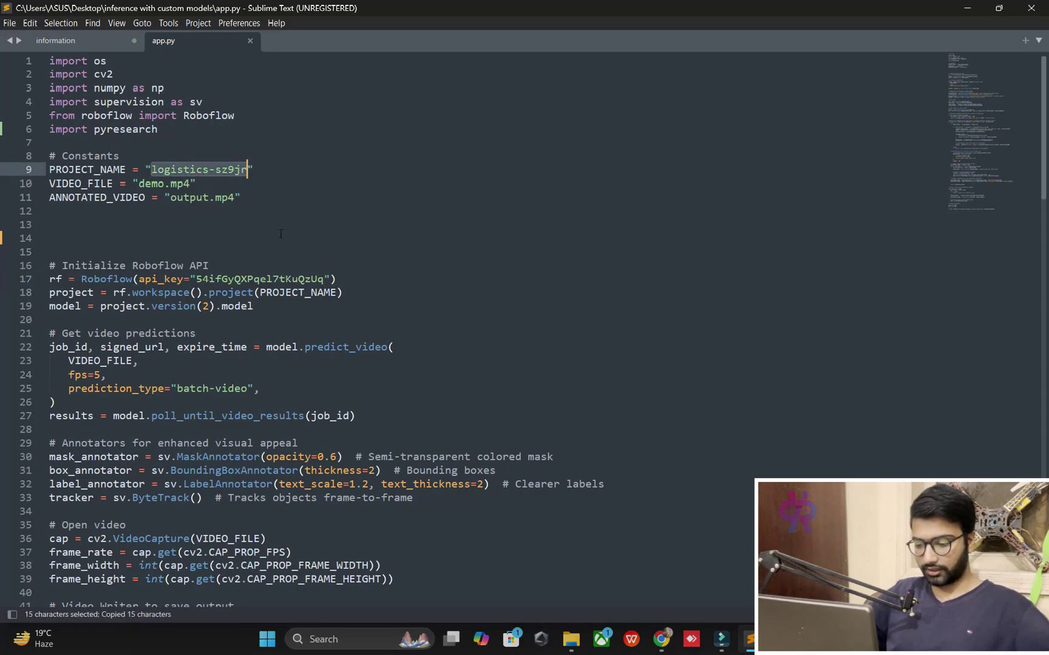
left_click(661, 641)
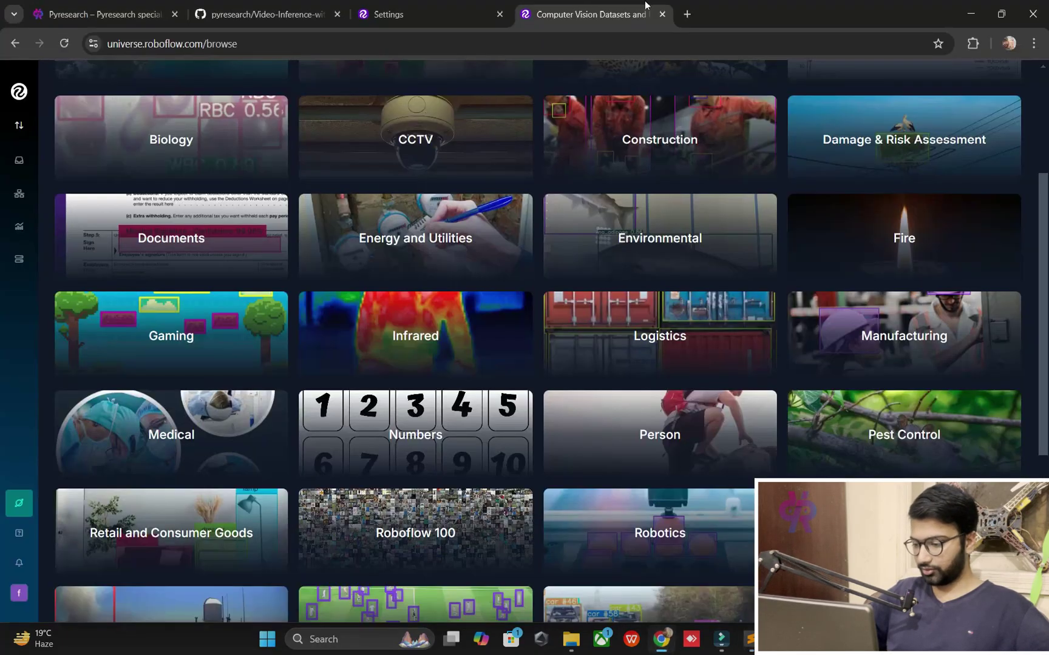
Search Universe for logistics-sz9jr in a new tab and open its dataset versions
left_click(689, 15)
key("ctrl+v")
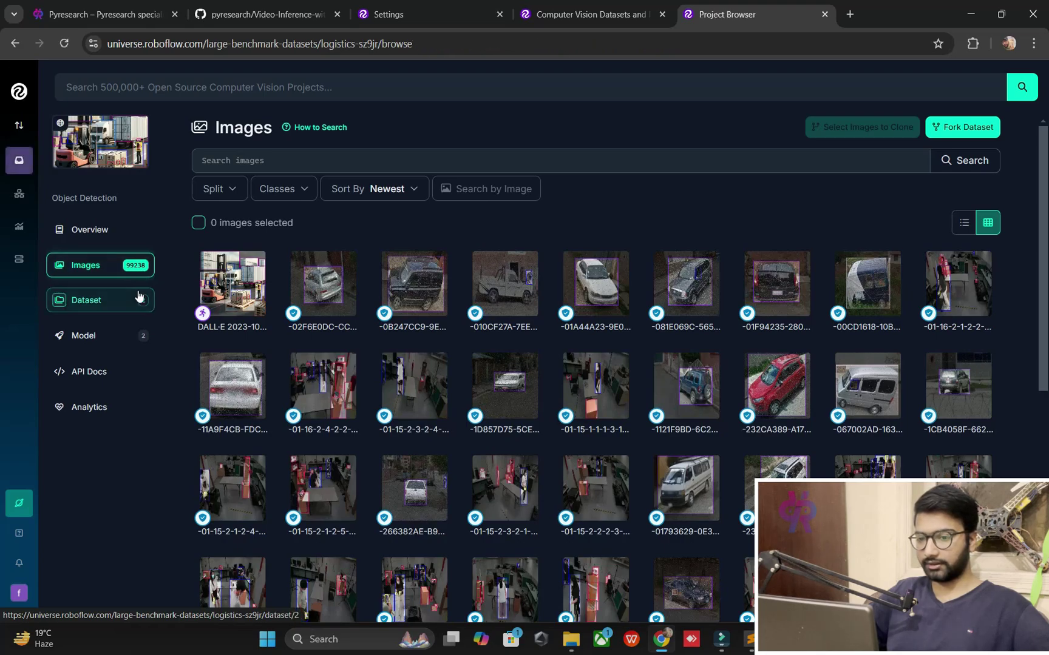
left_click(140, 301)
Copy the version 2 YOLOv11 download code snippet for the logistics dataset
left_click(940, 201)
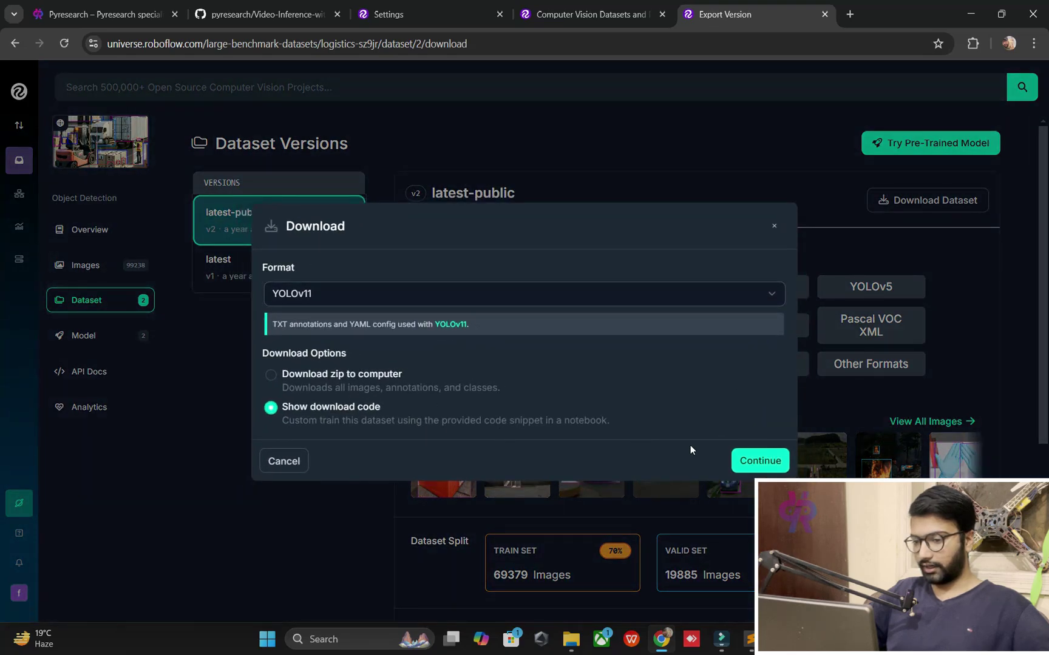
left_click(759, 460)
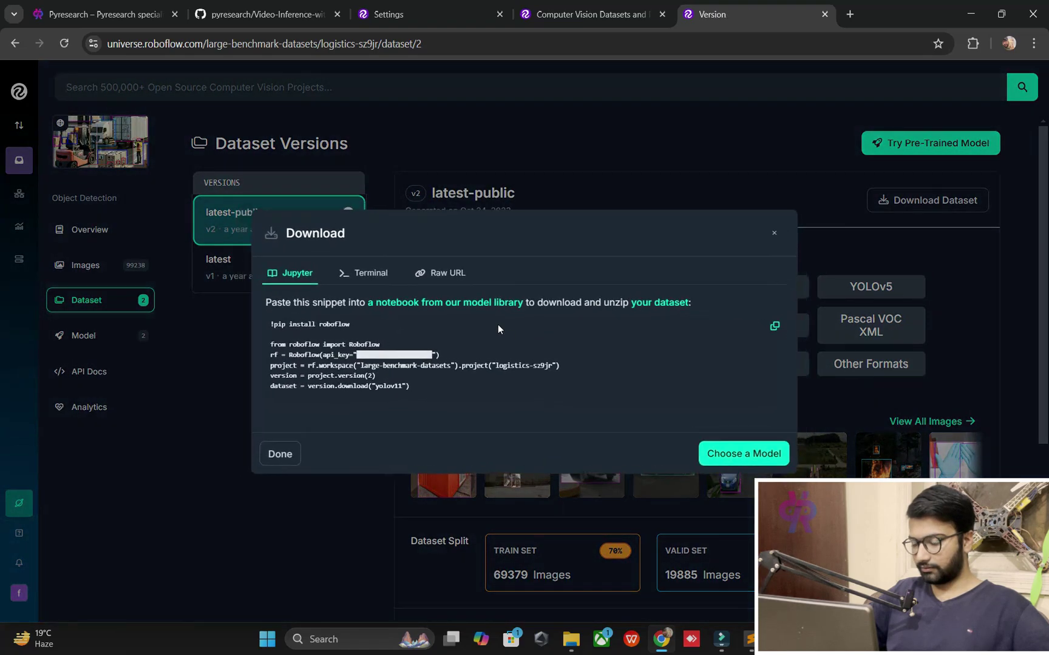
left_click(775, 327)
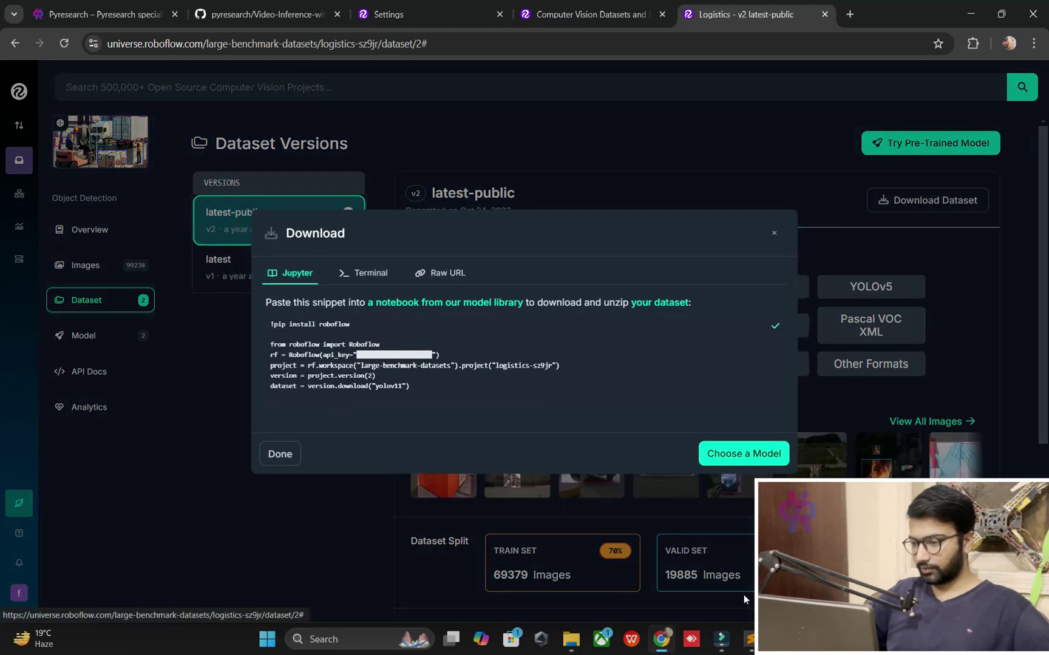
left_click(748, 640)
left_click(321, 223)
Paste the download snippet into app.py, check its project name, then delete lines 12–20
key("ctrl+v")
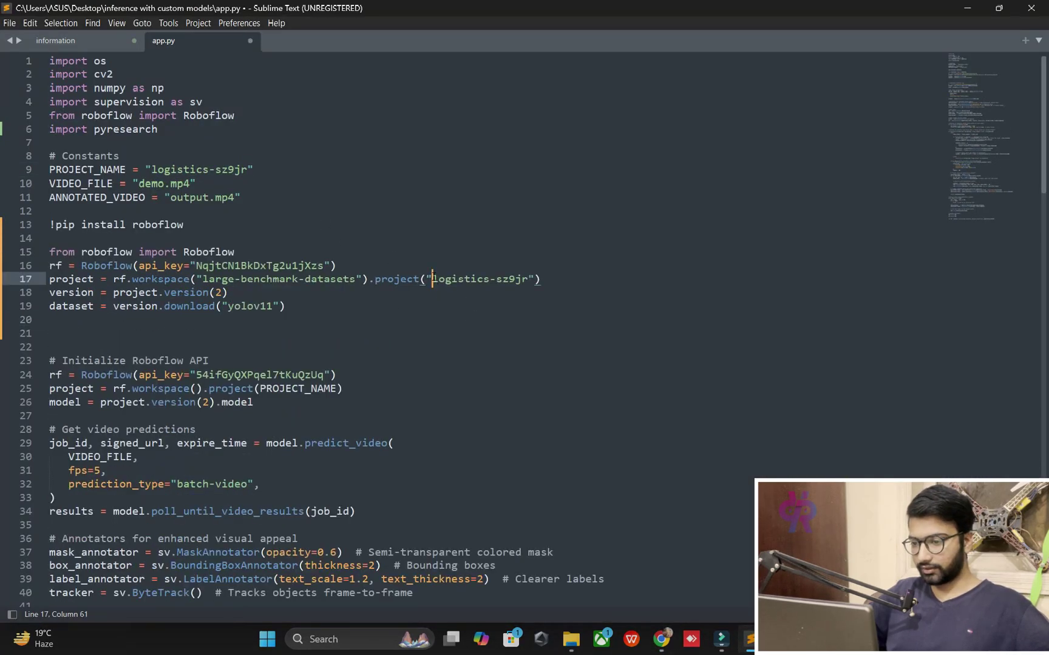
left_click_drag(433, 280, 516, 279)
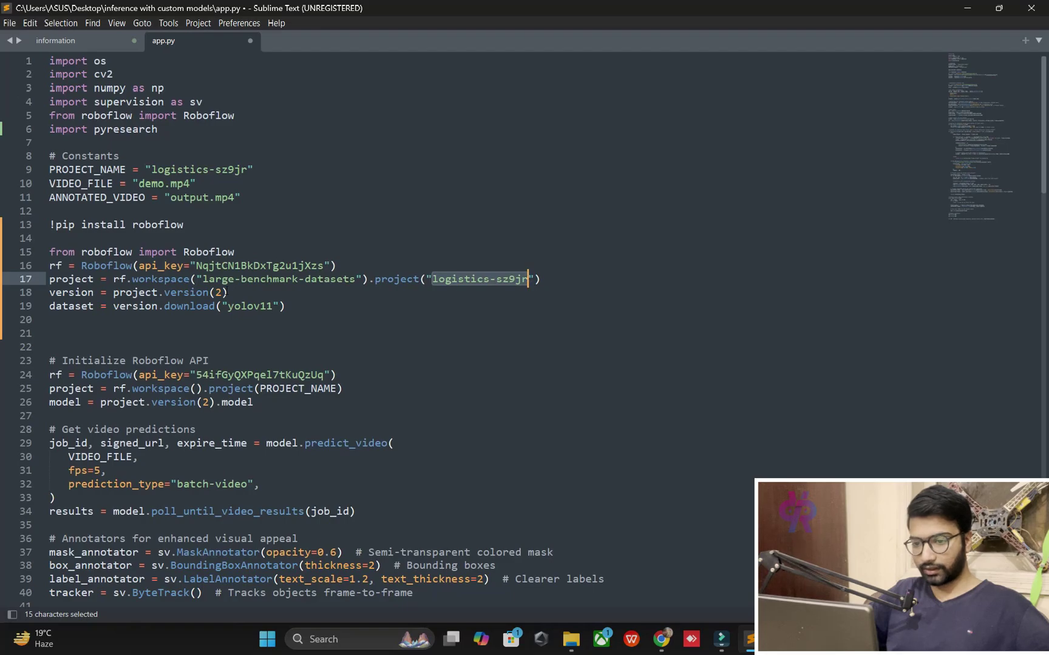
left_click(216, 293)
left_click_drag(313, 321, 27, 213)
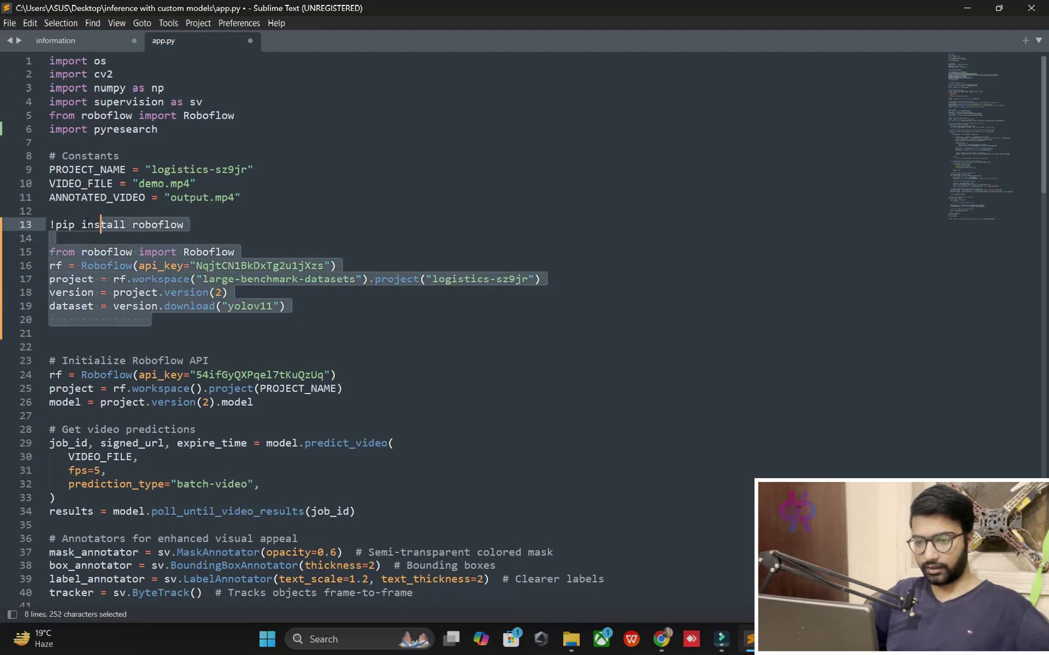
key("Delete")
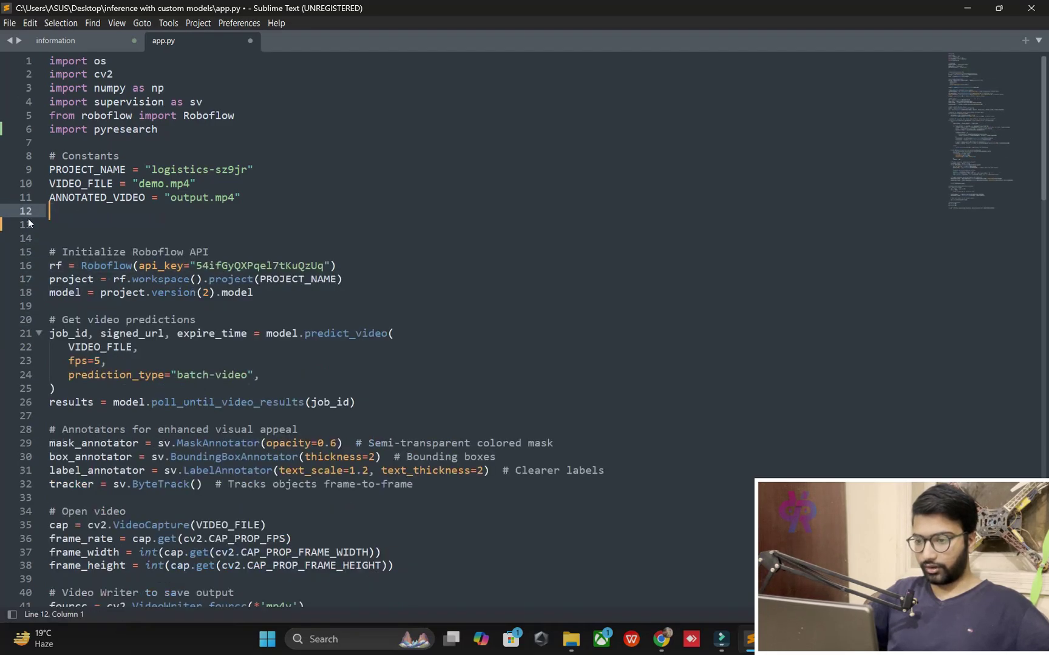
Search the address bar for 'monkey' and open the Top Monkey Datasets results
left_click(661, 639)
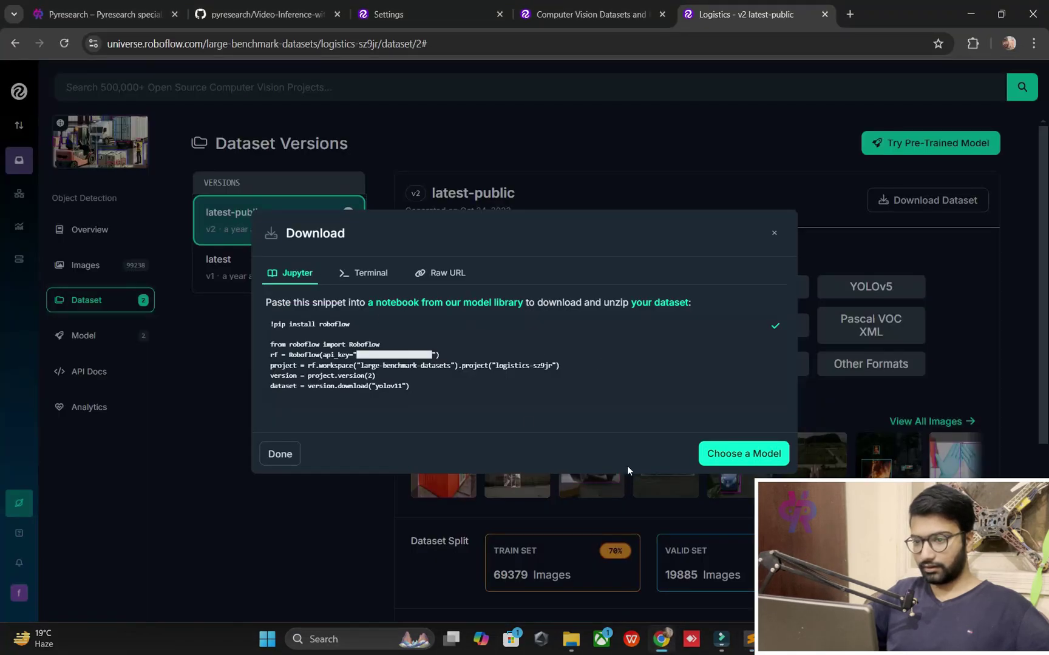
left_click(574, 43)
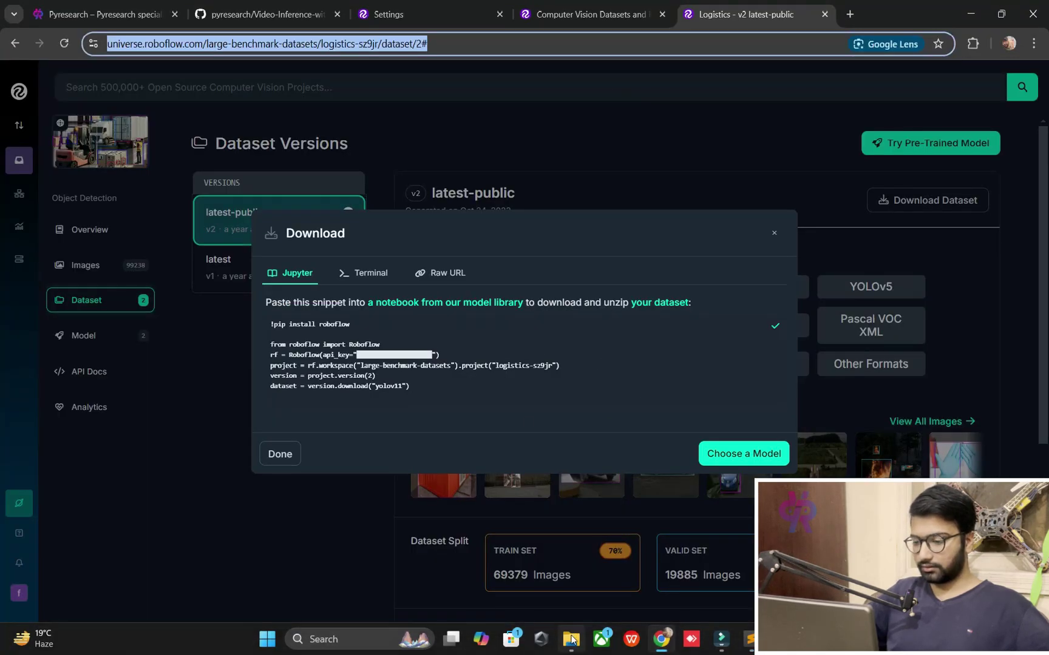
left_click(572, 640)
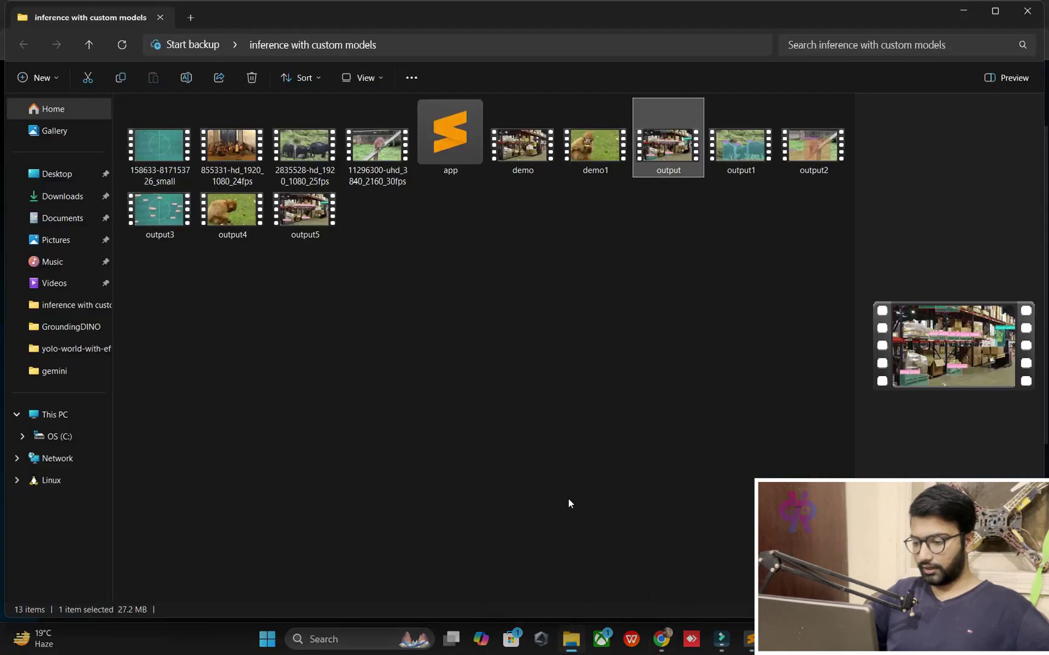
left_click(659, 641)
type("mon")
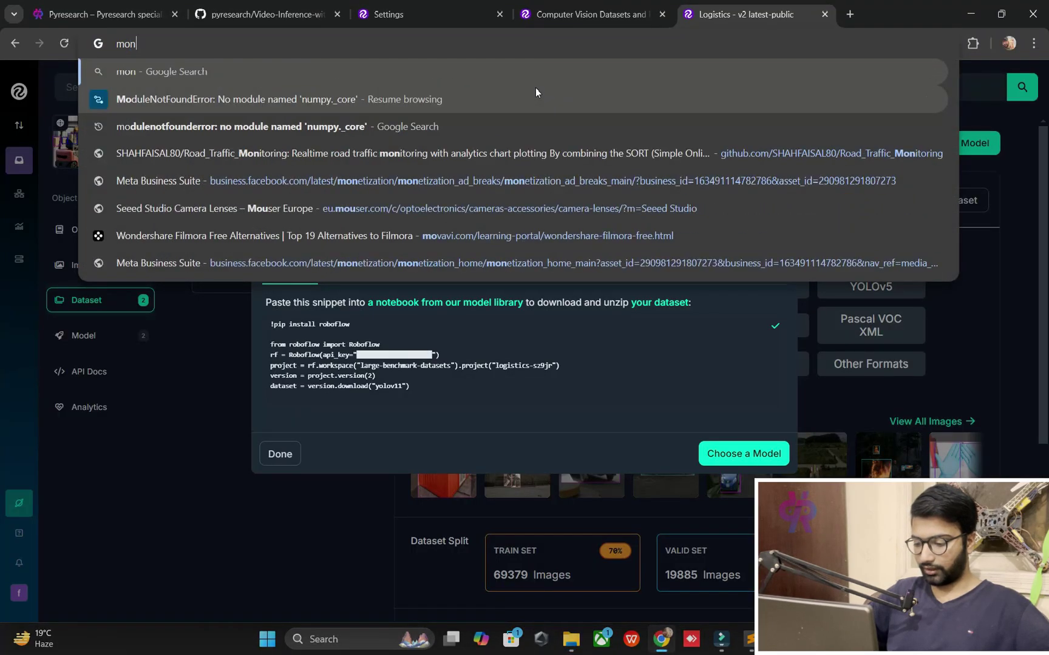
type("k")
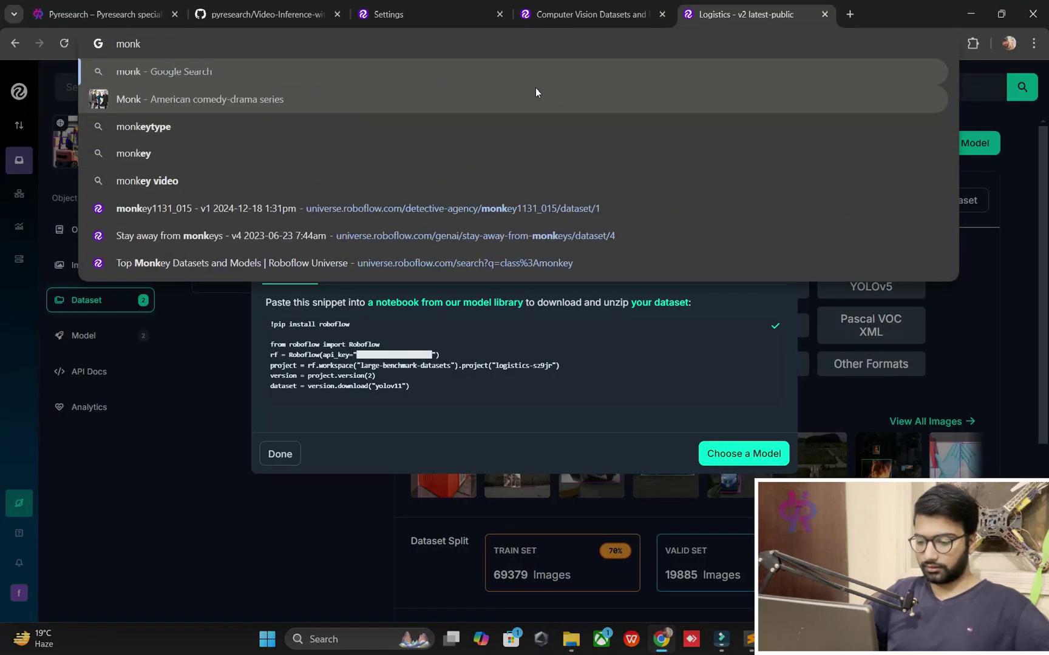
type("ey")
key("Down")
key("Down")
key("Down")
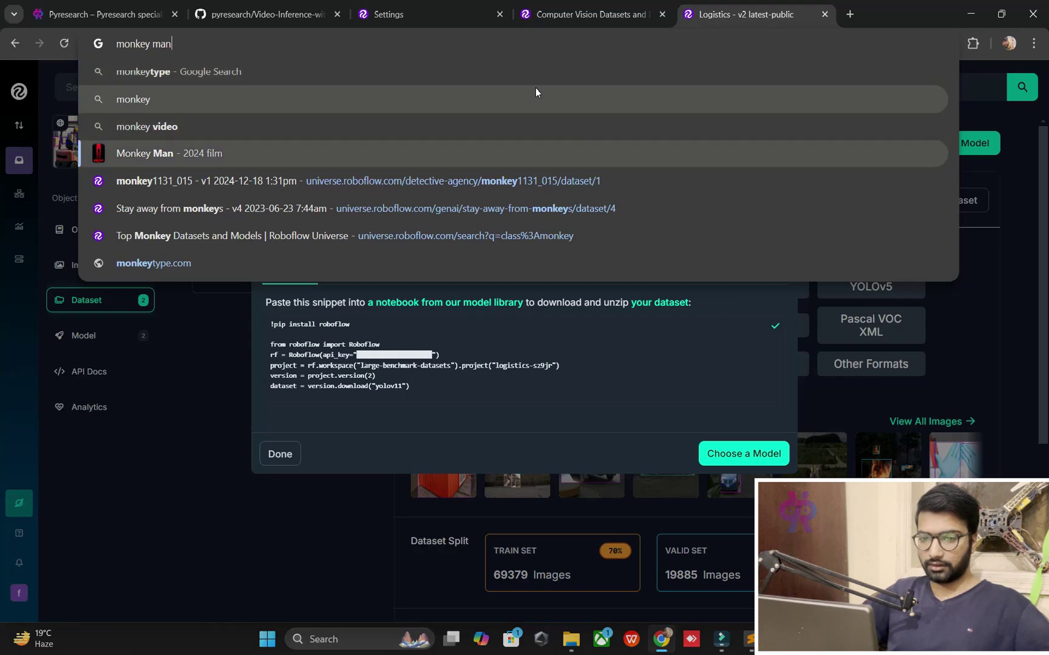
key("Down")
key("Down")
key("Down")
key("Return")
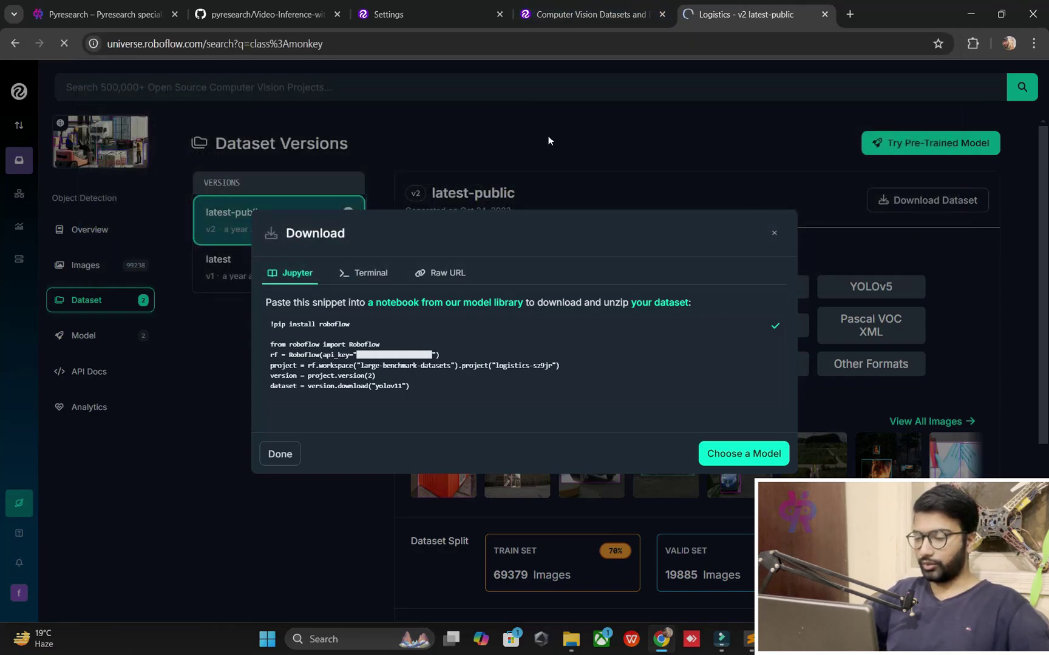
scroll(385, 377, "down", 2)
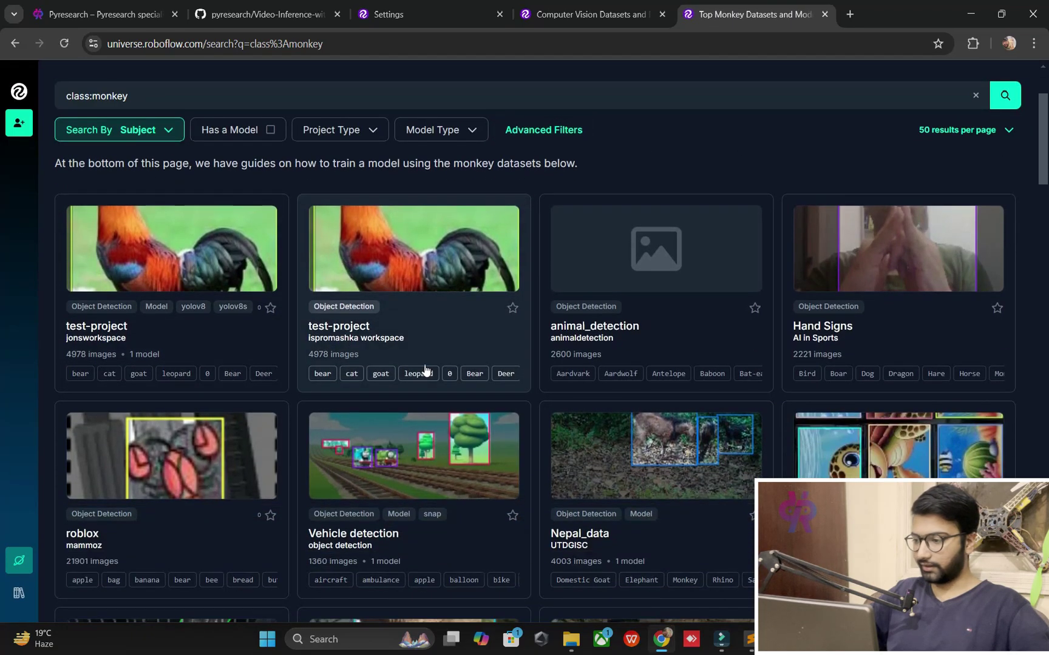
scroll(425, 371, "down", 3)
scroll(415, 355, "down", 3)
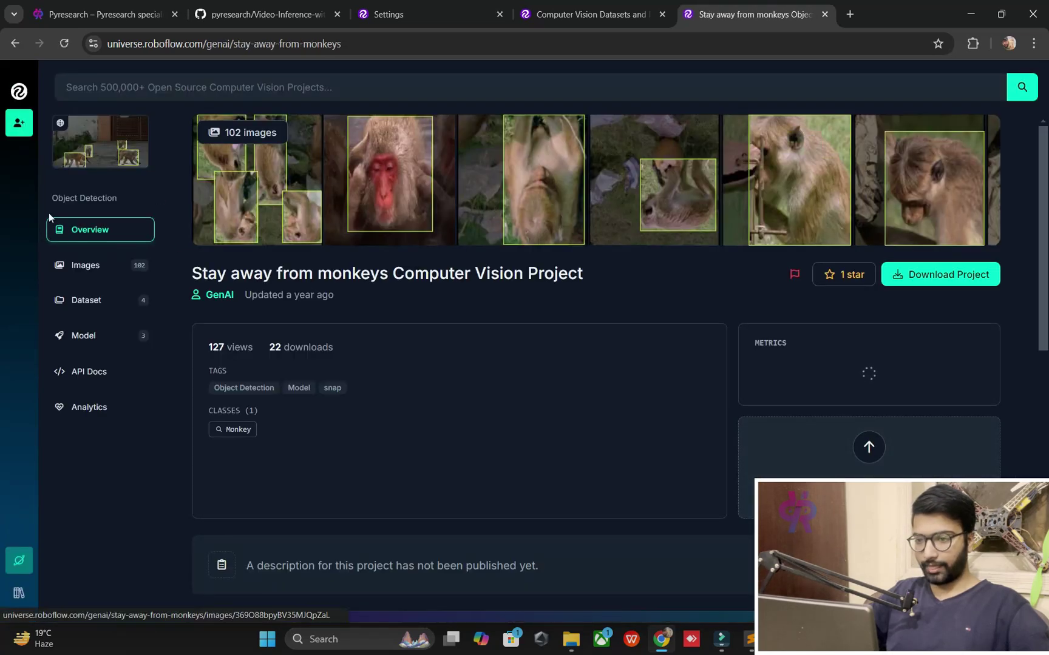
Show the YOLOv11 download code for version 4 of Stay away from monkeys
left_click(82, 276)
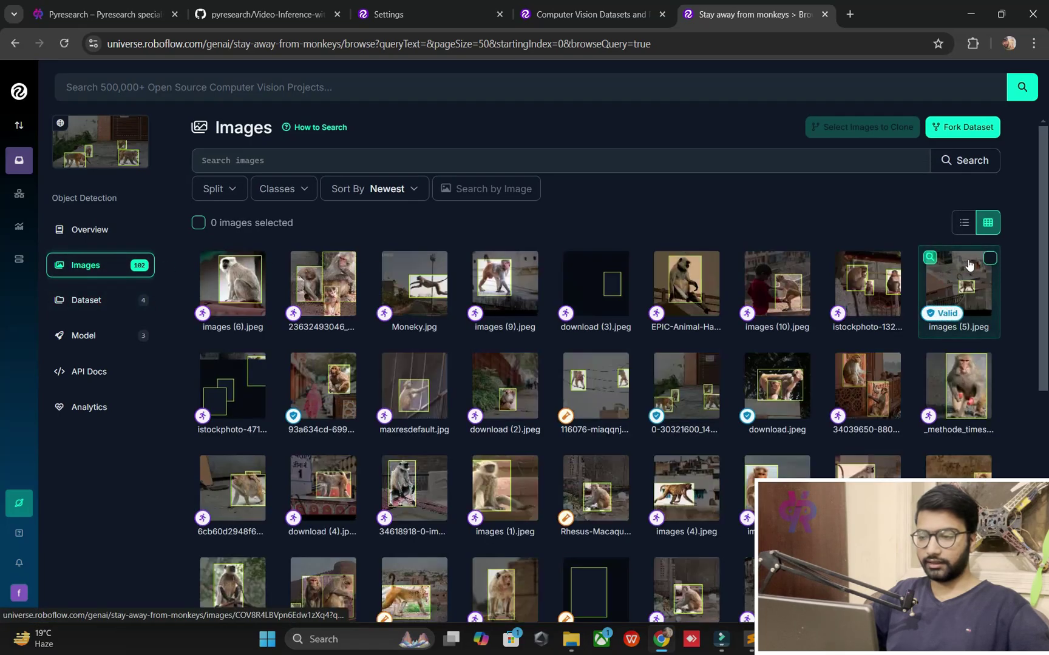
left_click(138, 301)
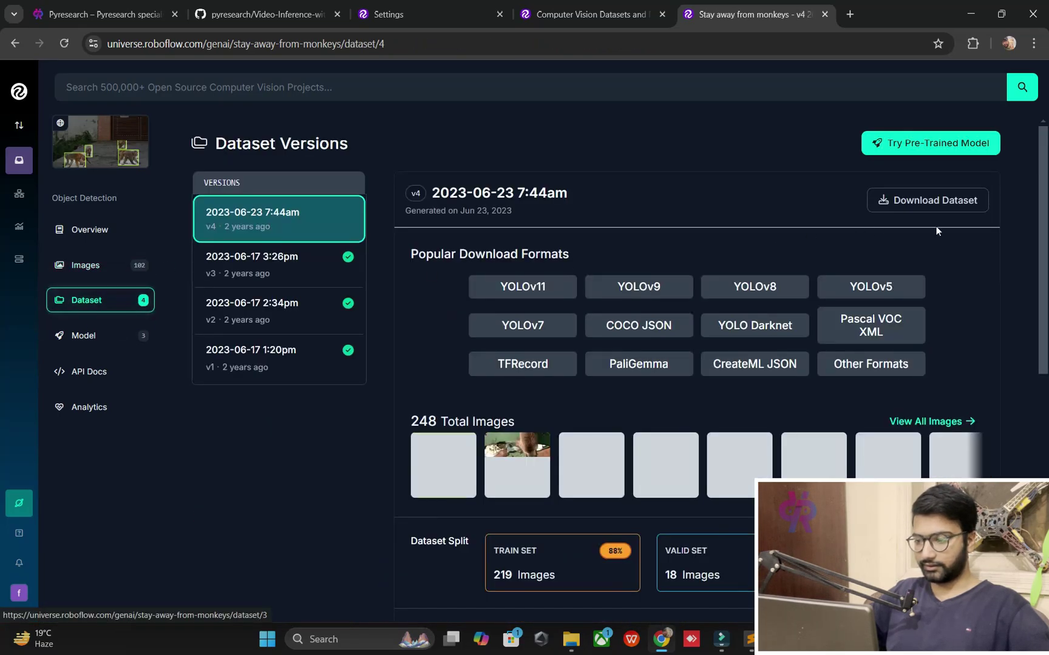
left_click(927, 200)
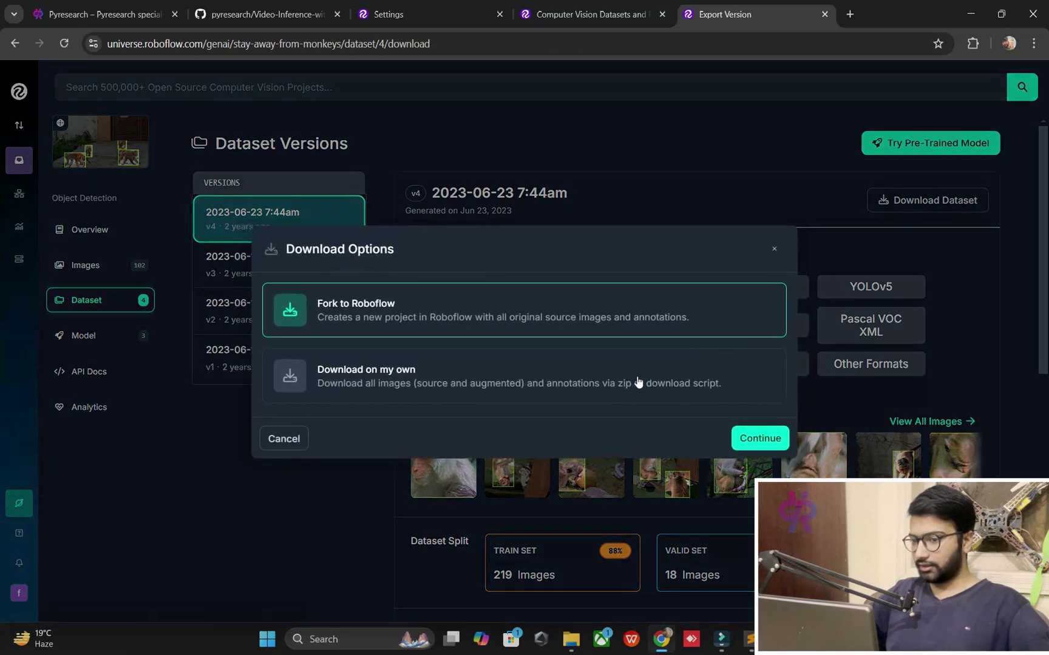
left_click(615, 386)
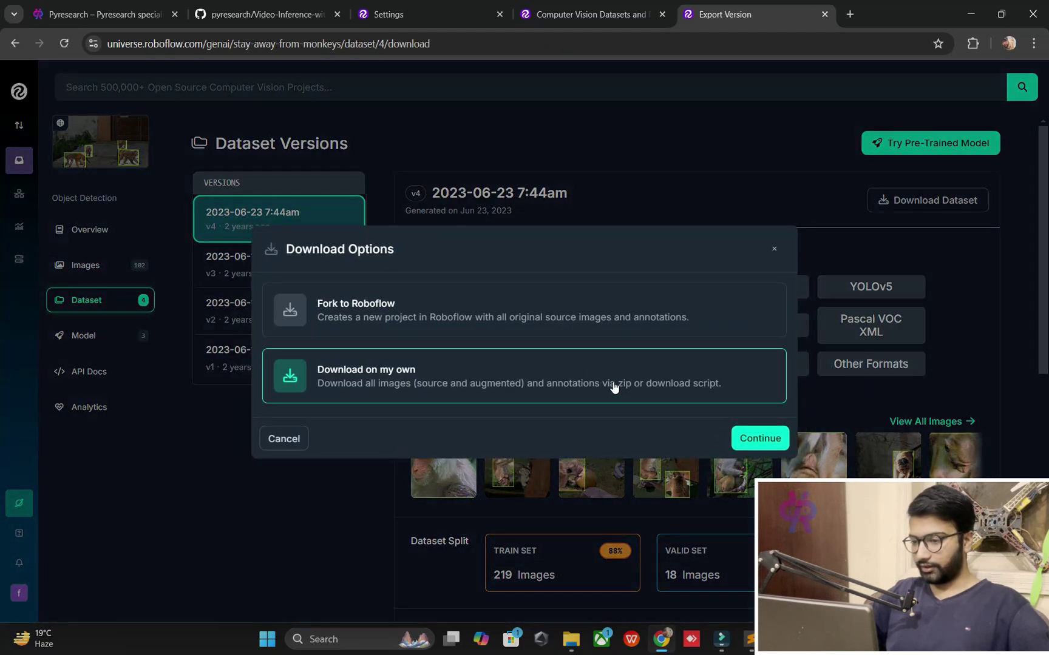
left_click(758, 438)
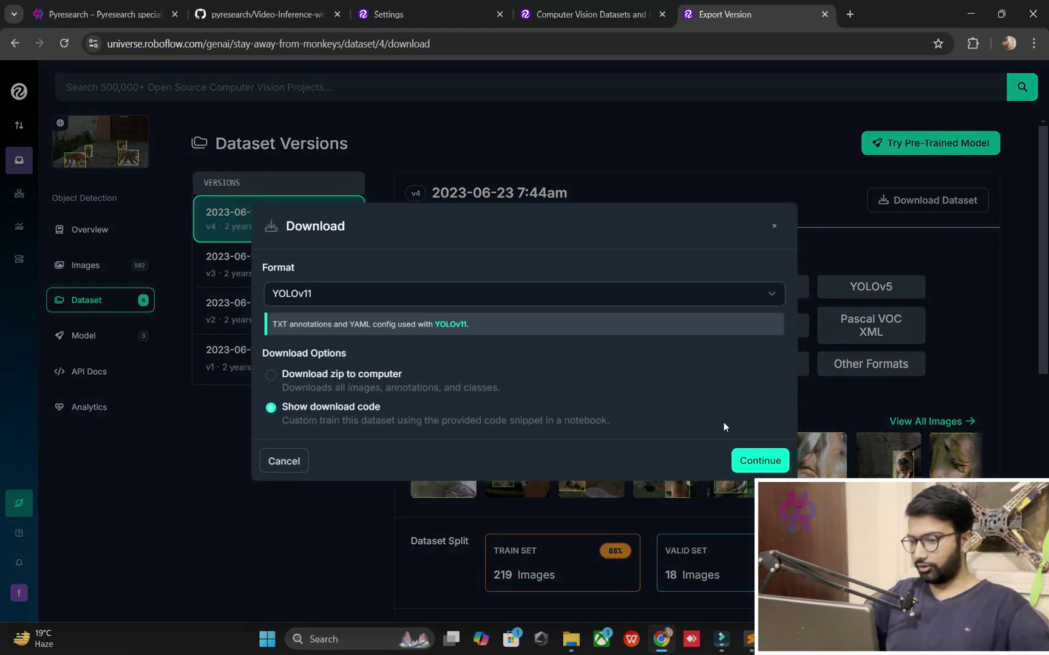
left_click(762, 462)
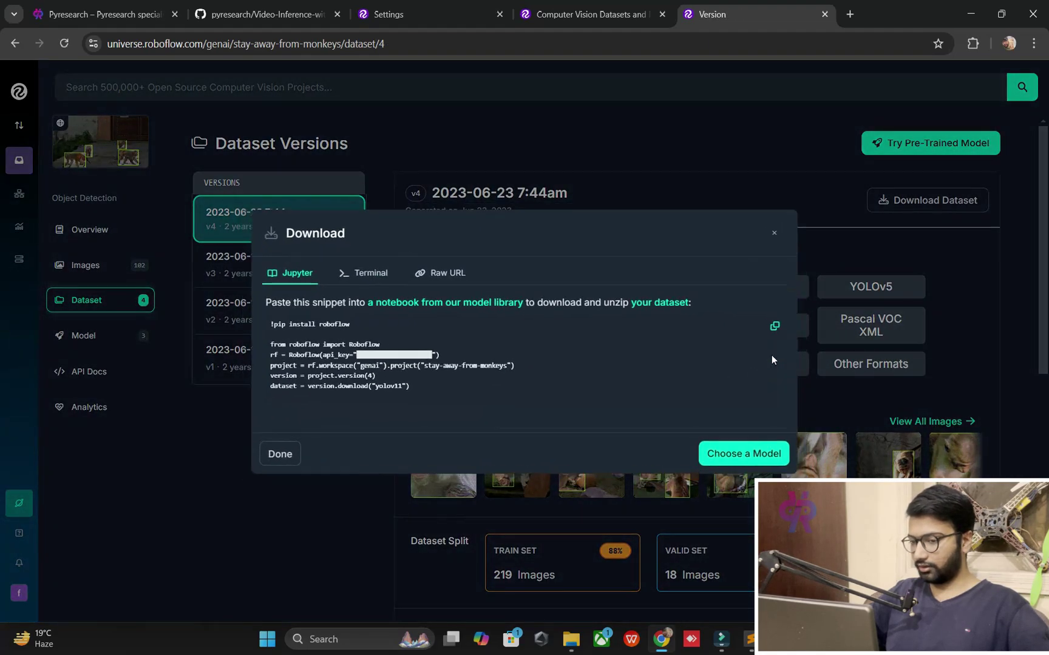
Replace app.py's project name with the copied stay-away-from-monkeys id
left_click(777, 326)
left_click(749, 639)
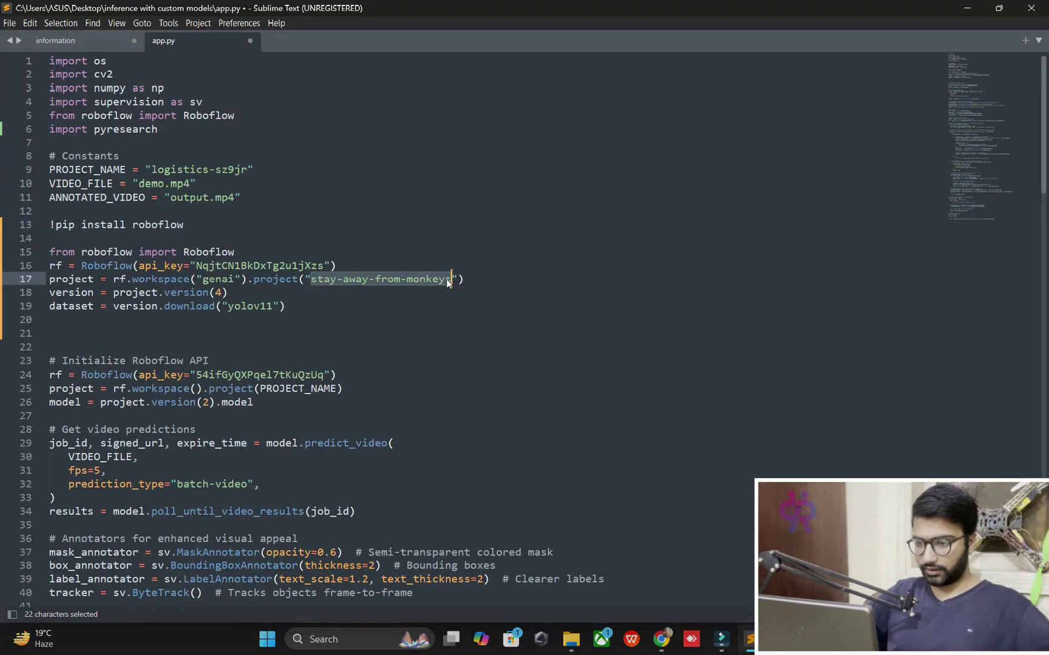
double_click(235, 170)
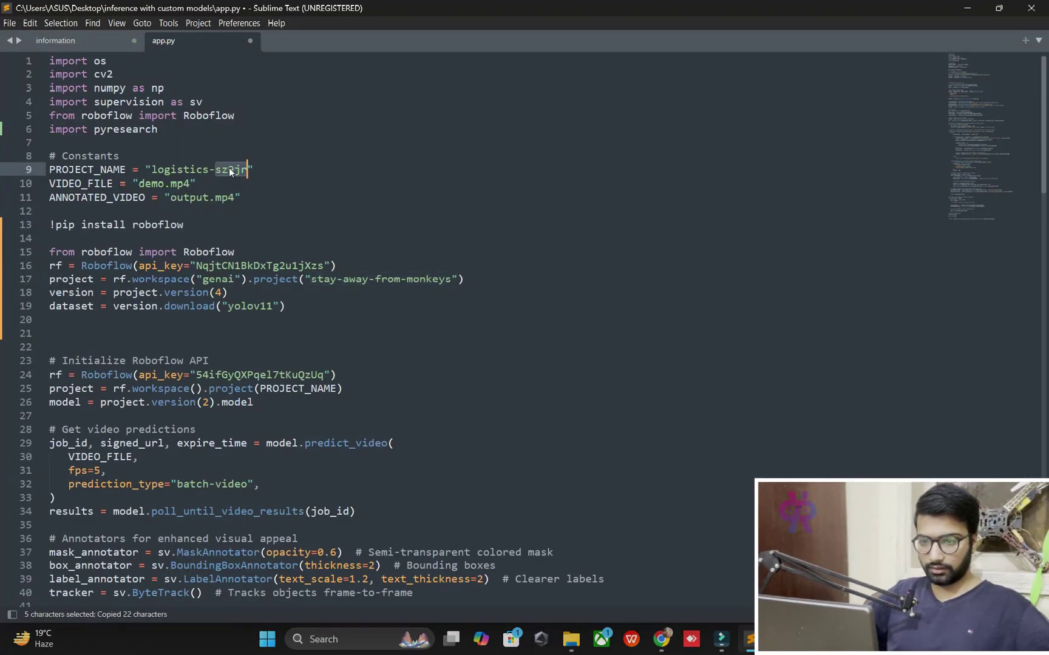
key("BackSpace")
key("BackSpace")
key("BackSpace")
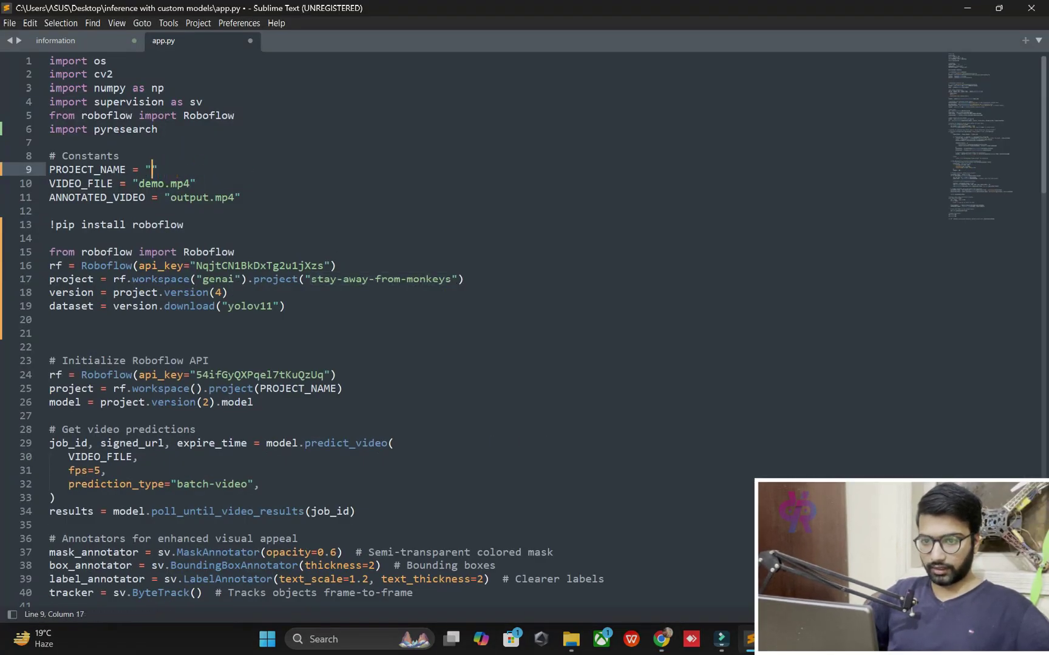
key("ctrl+v")
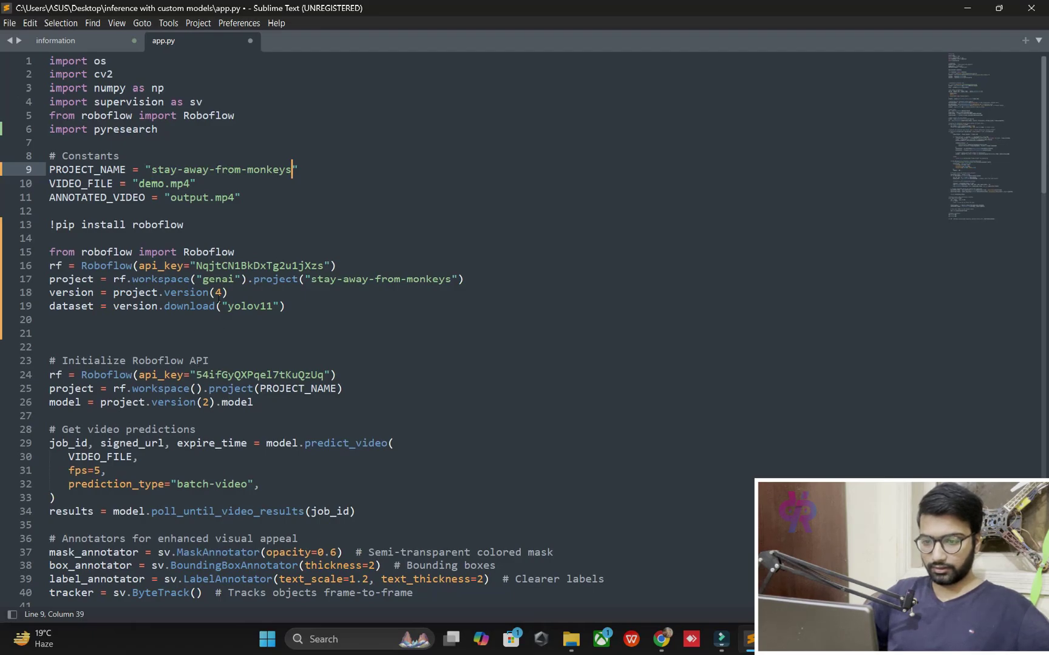
Delete the pasted snippet on lines 13–19, set the model version to 4, and save
left_click(220, 298)
left_click_drag(286, 308, 6, 234)
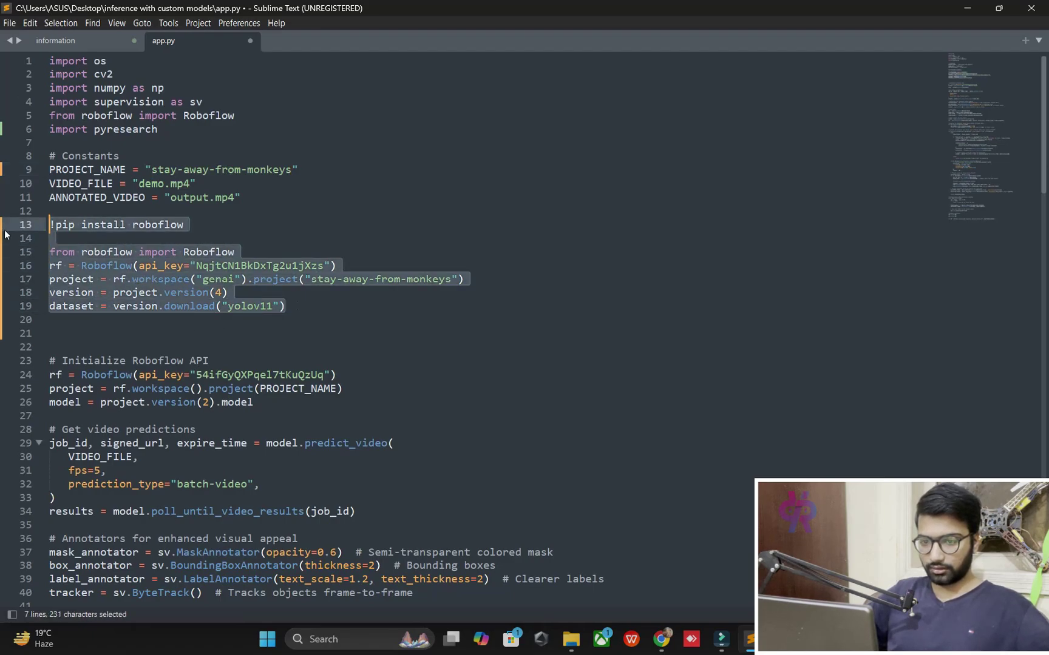
key("BackSpace")
left_click(211, 320)
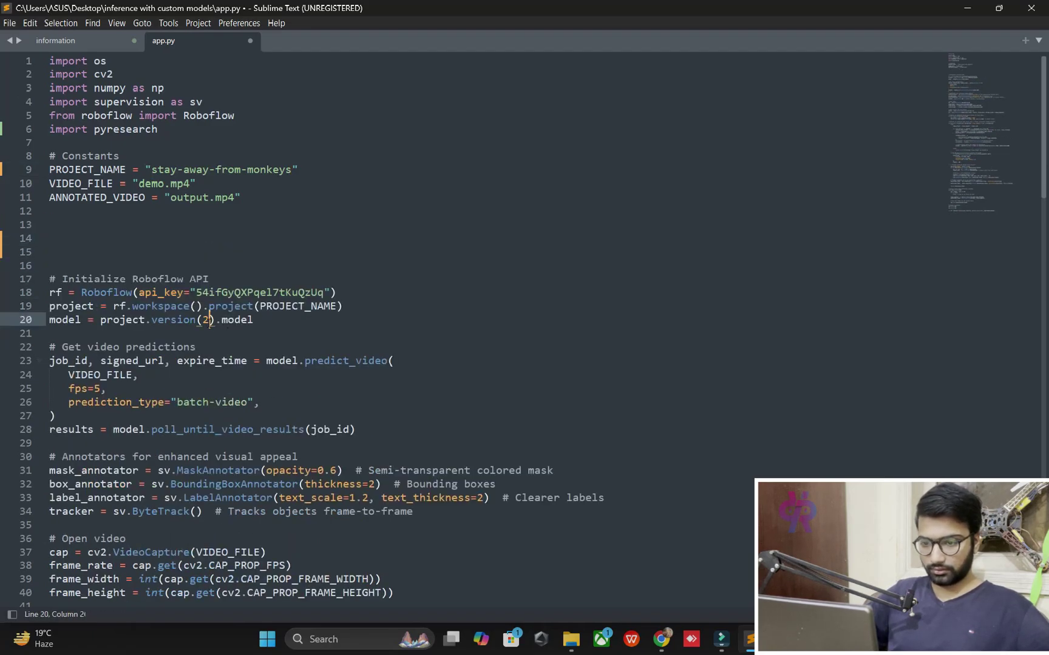
type("4")
key("ctrl+s")
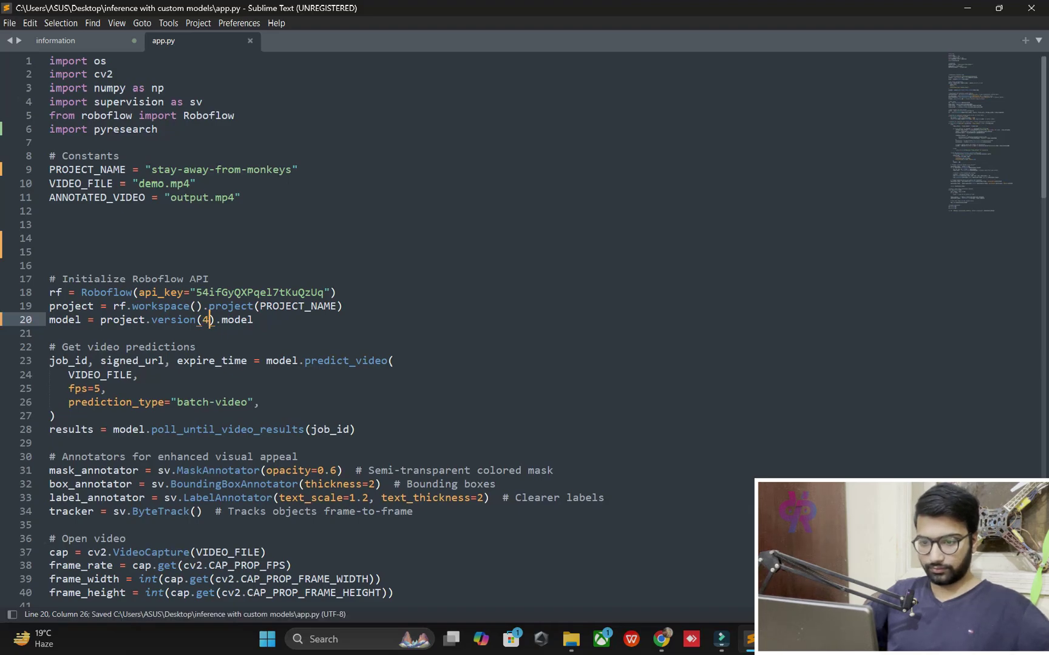
key("alt+Tab")
key("alt+Tab")
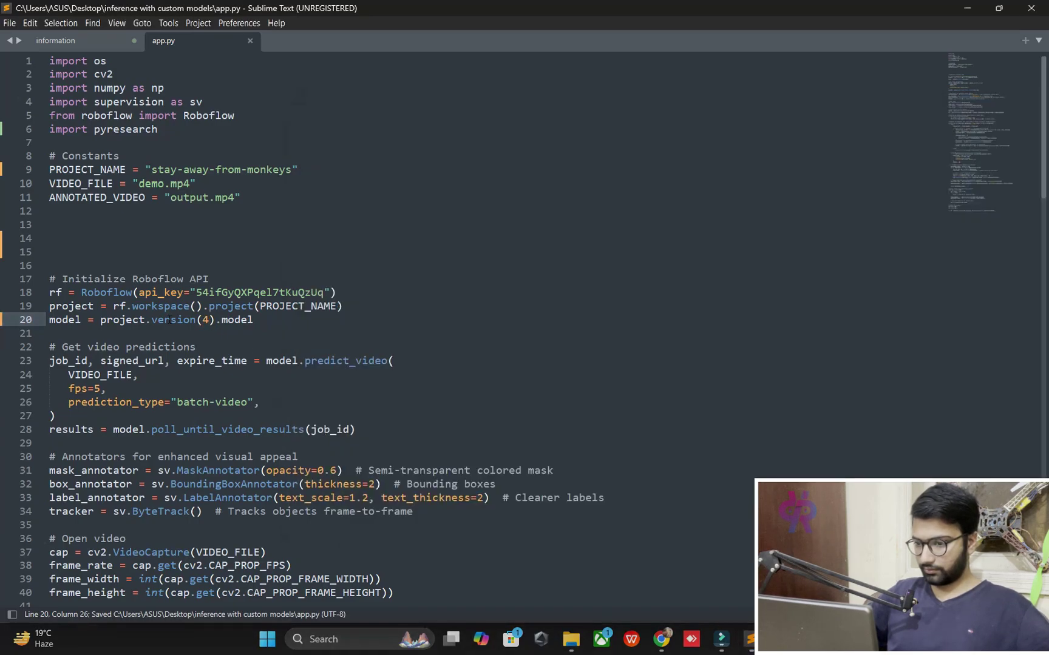
Play the demo1 monkey video from the project folder, then close it
left_click(570, 639)
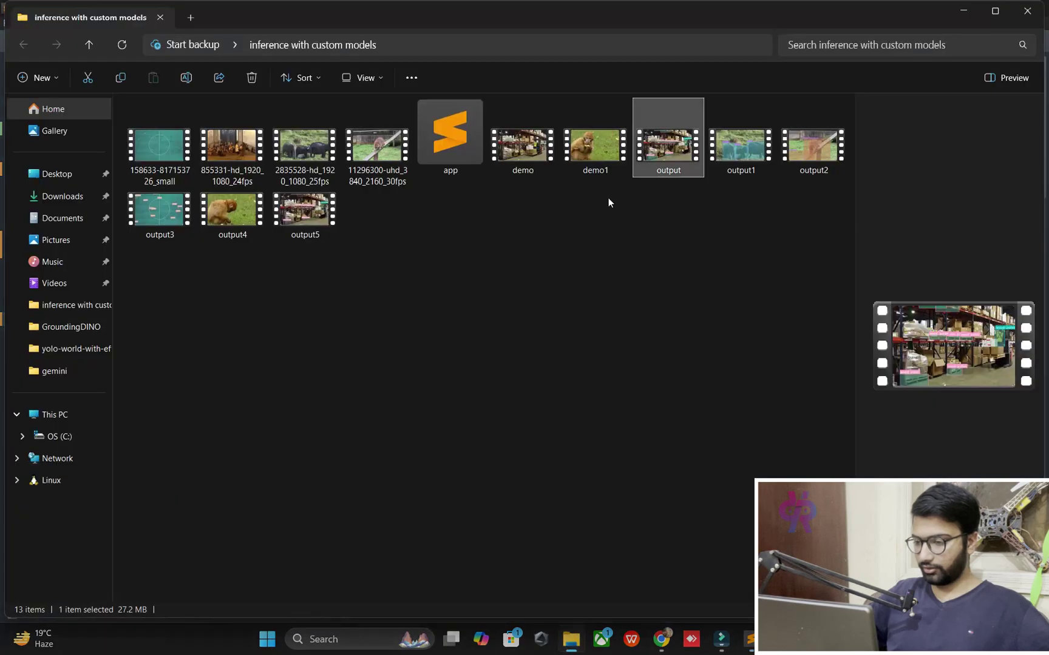
left_click(597, 176)
double_click(599, 177)
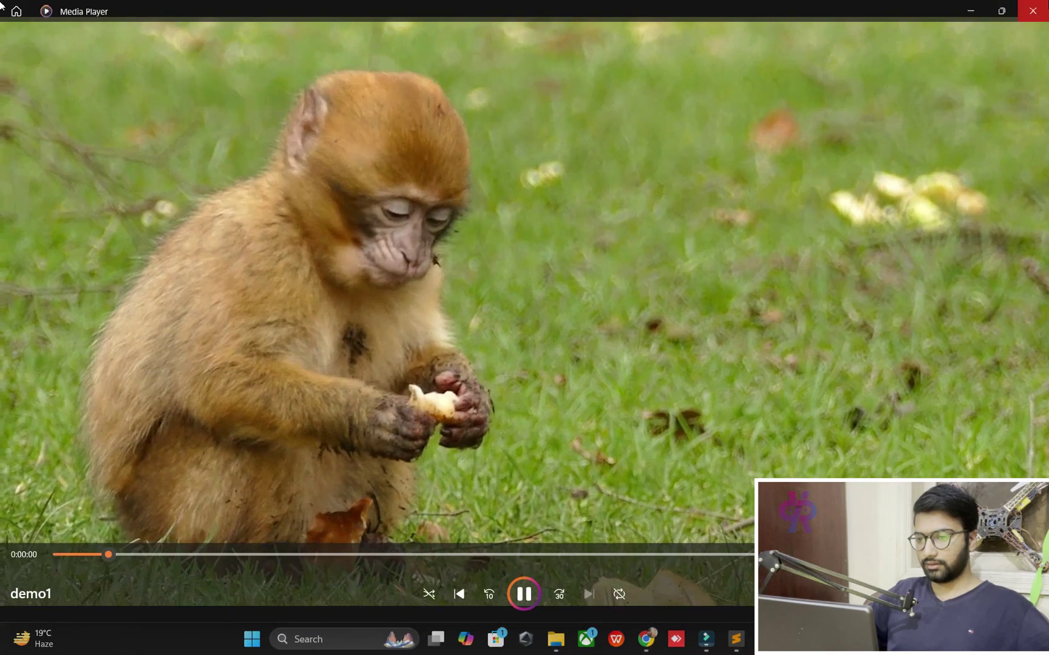
key("alt+F4")
right_click(582, 170)
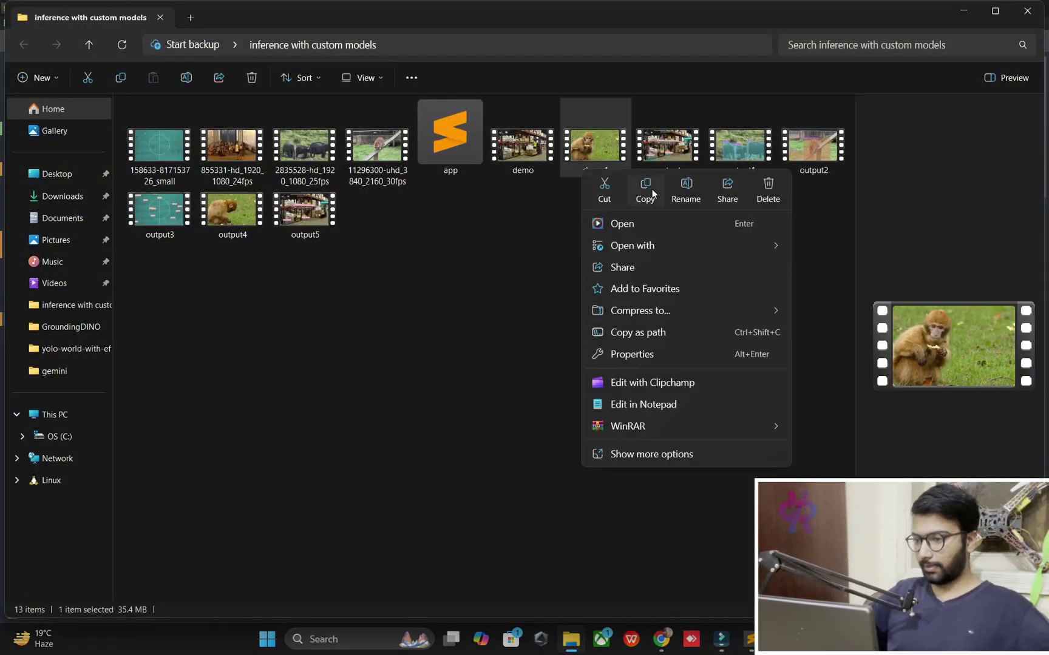
left_click(686, 187)
key("Escape")
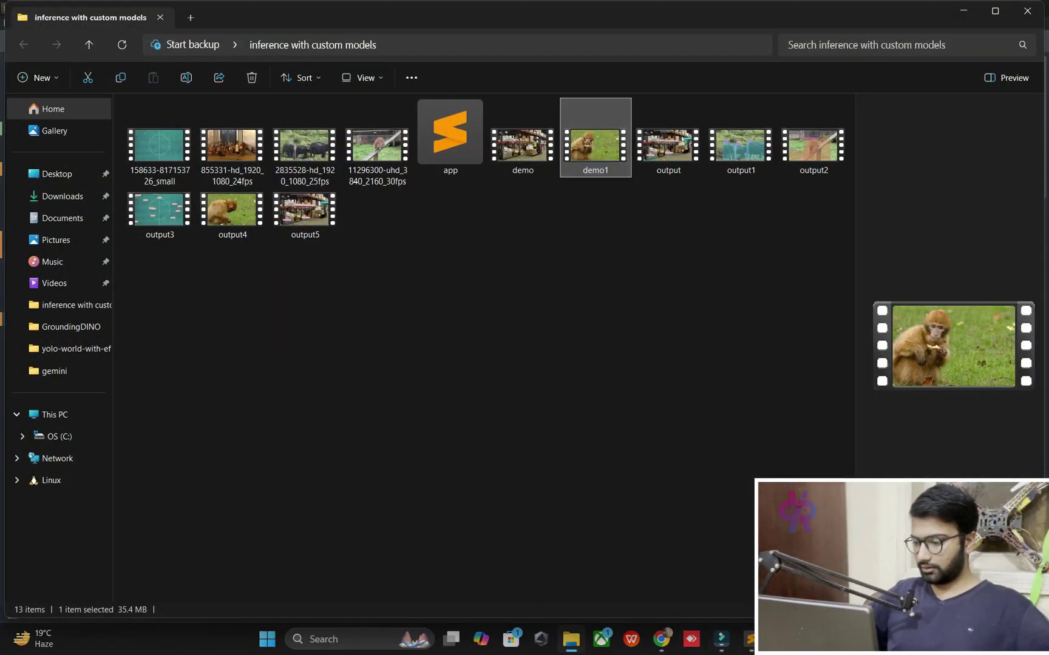
Set app.py's VIDEO_FILE to demo1.mp4 and save
key("alt+Tab")
left_click(164, 183)
type("1.mp4\"")
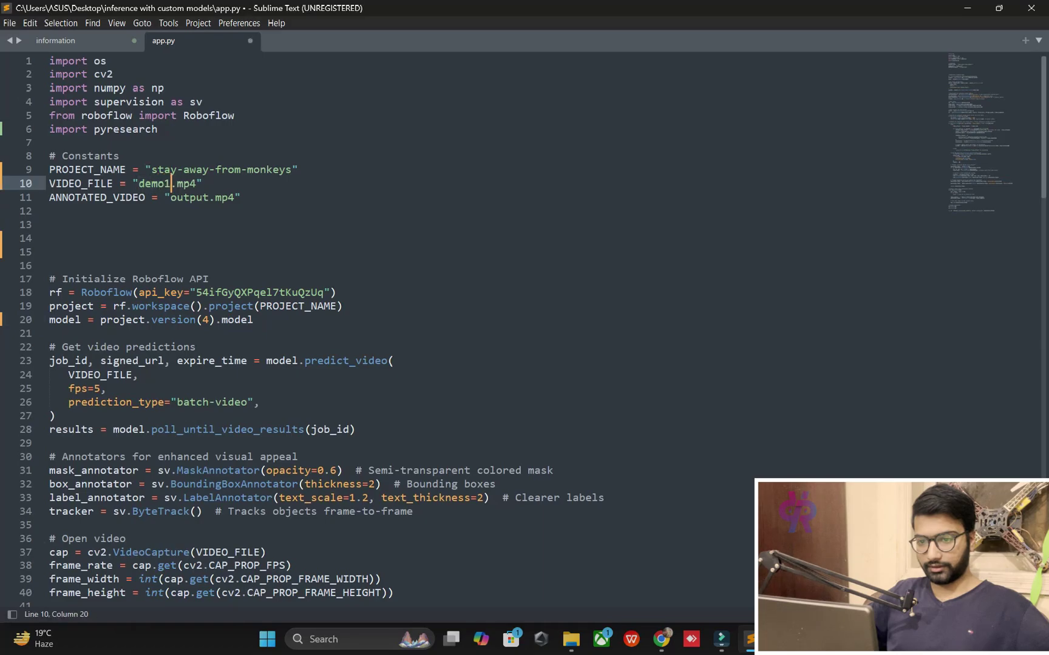
key("ctrl+s")
left_click(603, 366)
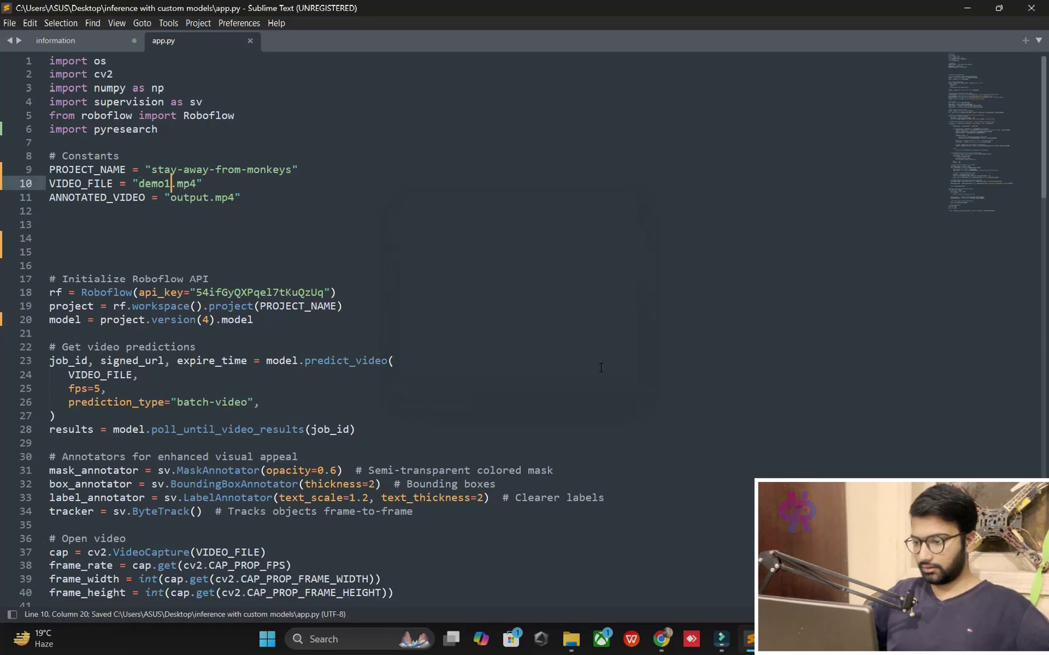
key("alt+Tab")
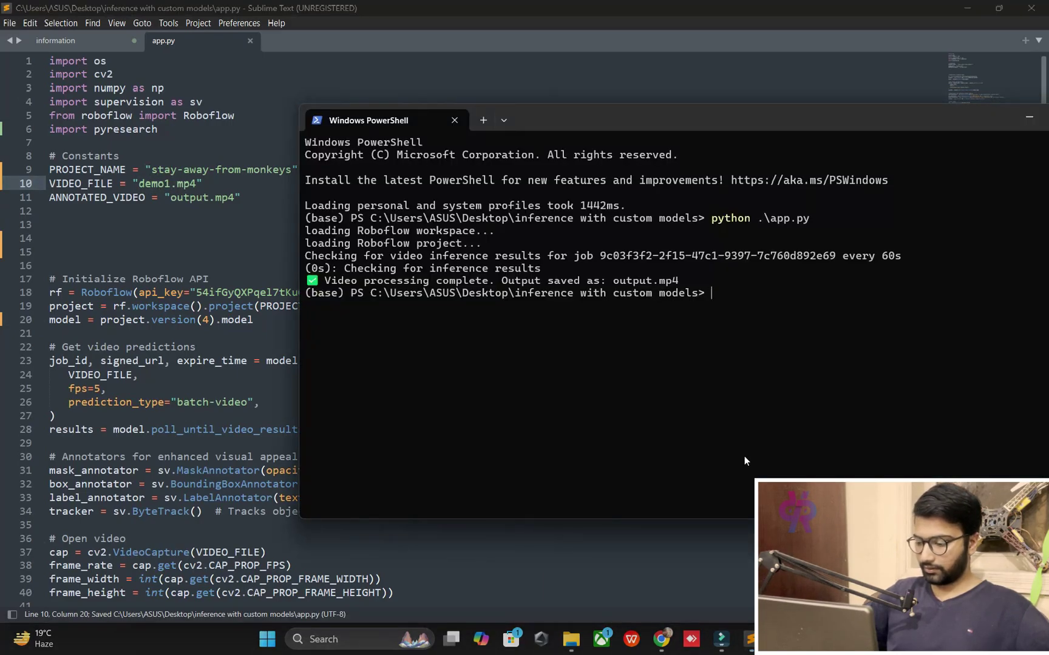
type("python ao")
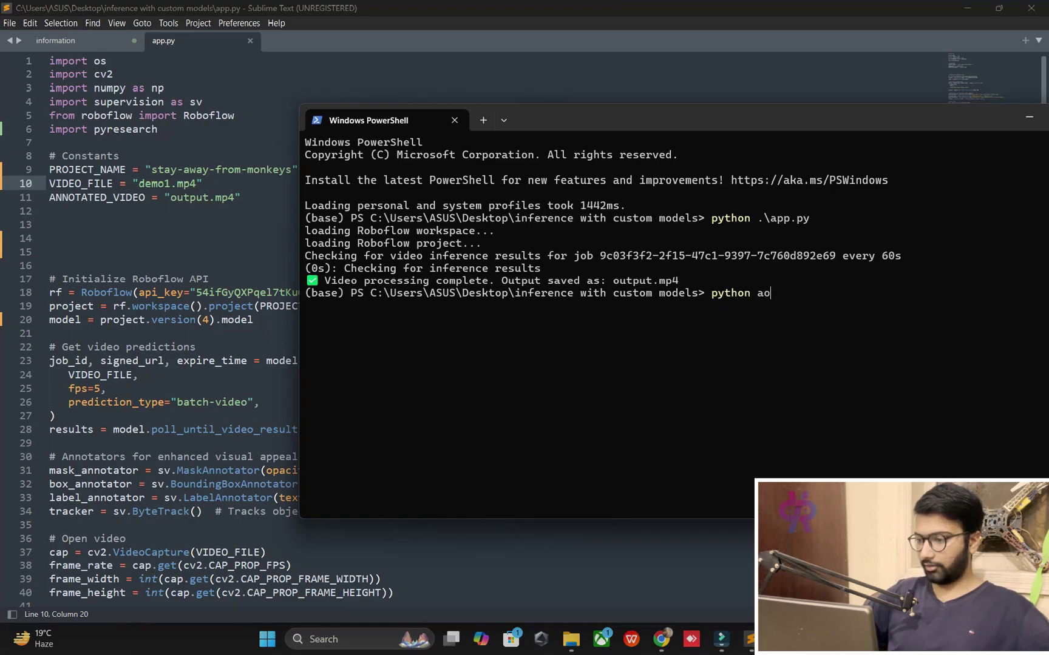
Rerun app.py on the monkey video, select the AttributeError traceback, and return to the download code
key("Tab")
key("Return")
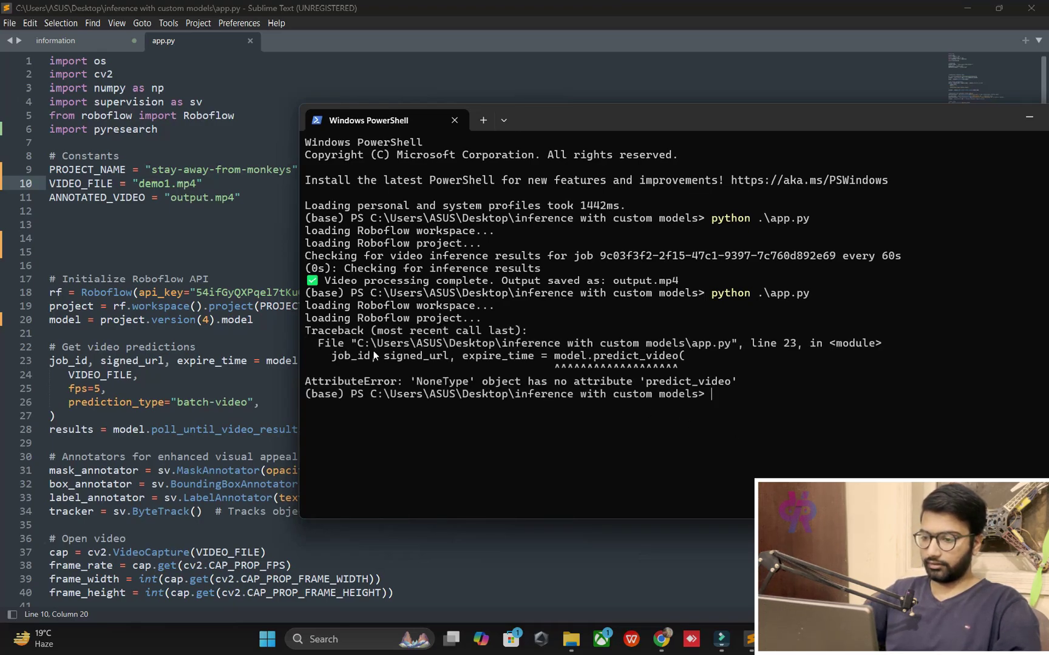
mouse_move(748, 382)
left_mouse_down()
mouse_move(204, 344)
mouse_move(198, 320)
mouse_move(304, 350)
left_mouse_up()
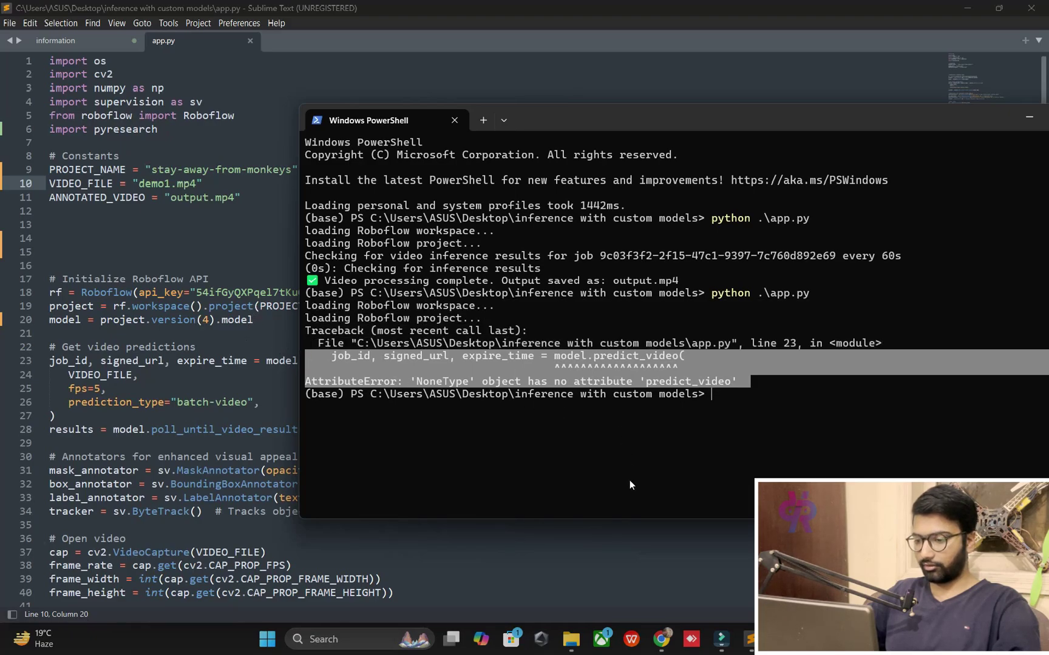
left_click(661, 639)
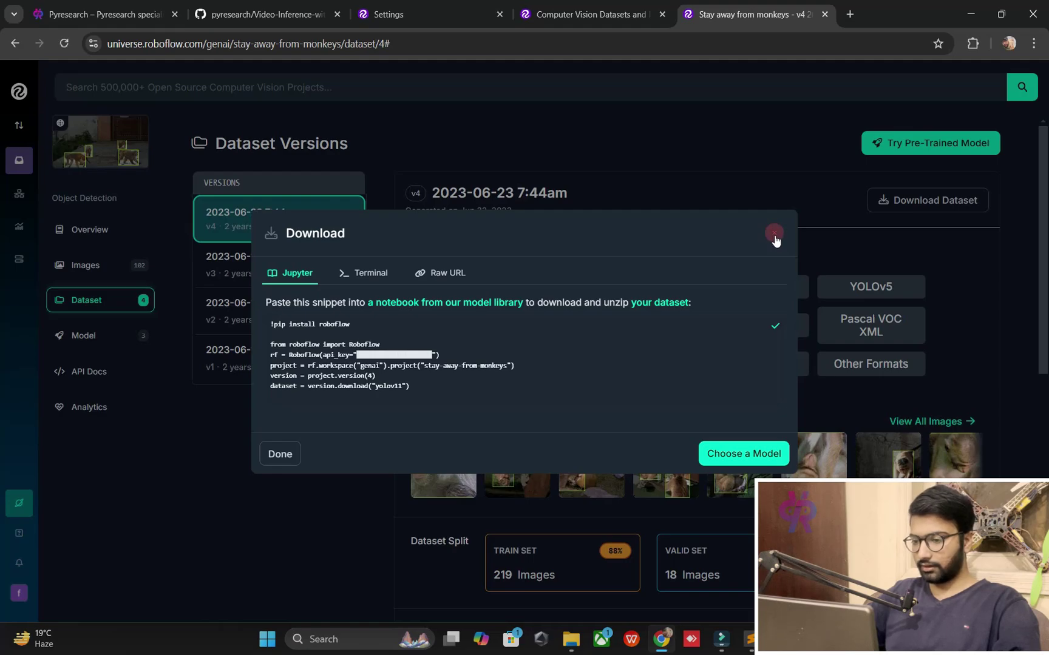
Close the Download dialog and copy 'monkeys' from the project title into a search
left_click(775, 235)
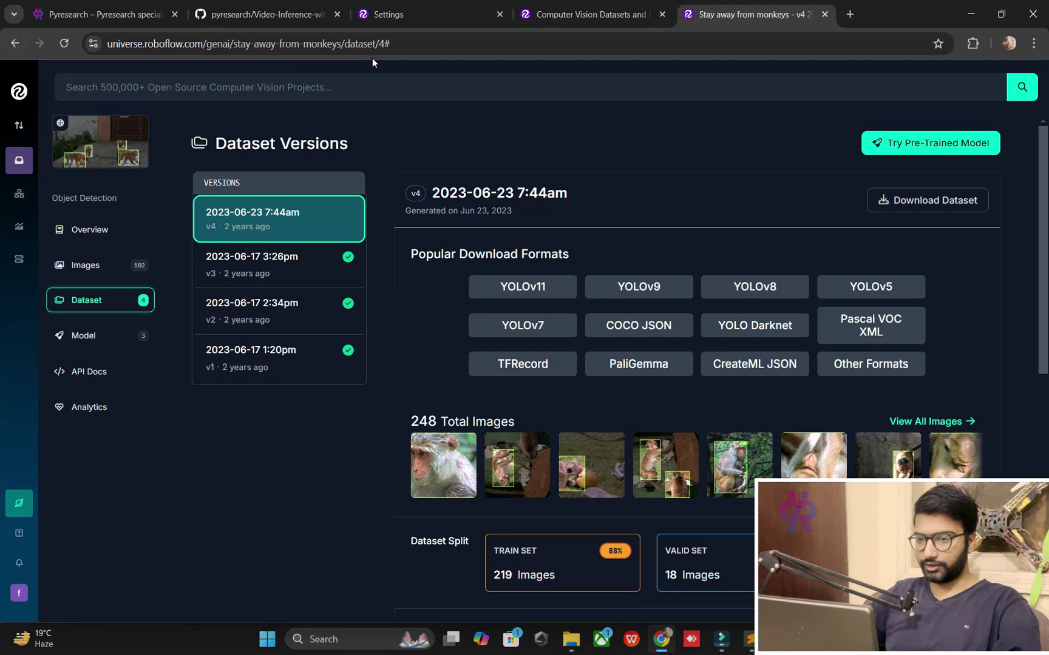
left_click(117, 226)
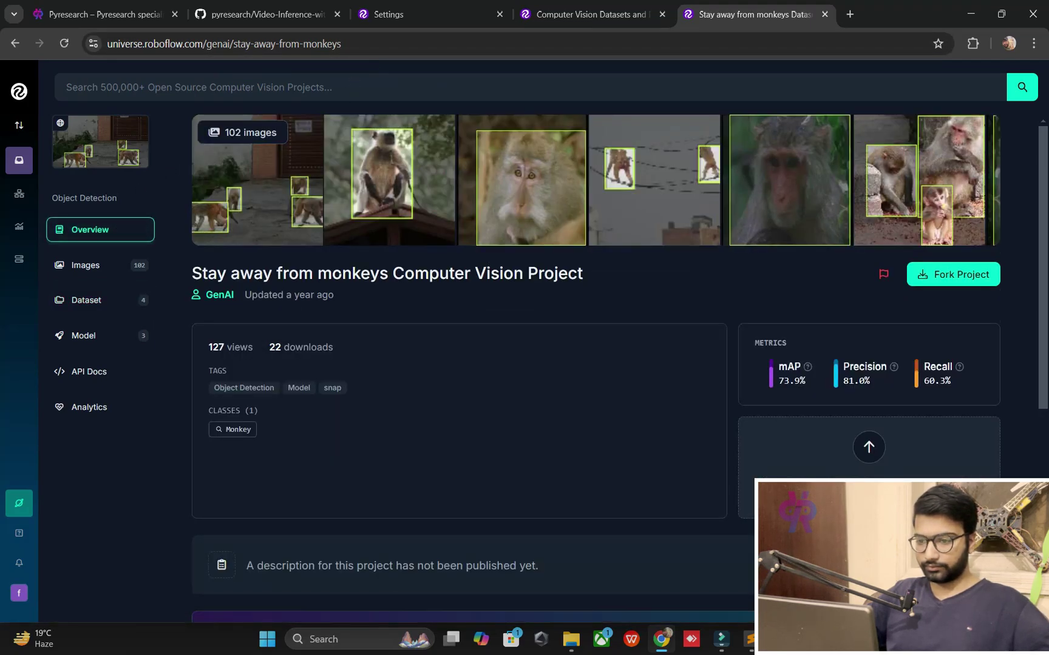
left_click_drag(318, 273, 389, 274)
key("ctrl+c")
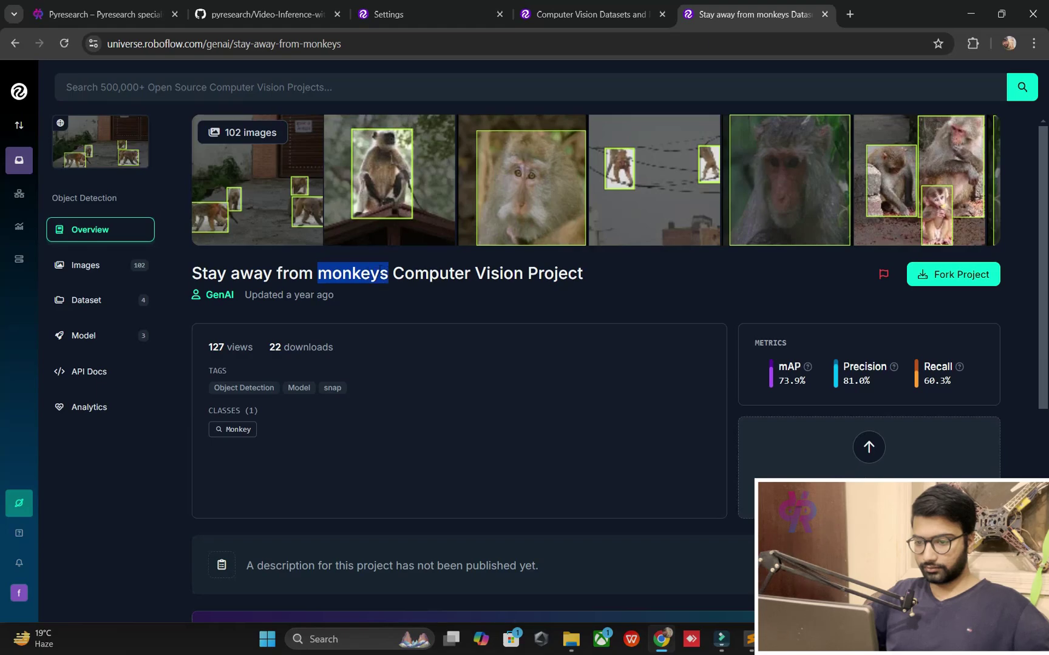
left_click(424, 40)
key("ctrl+v")
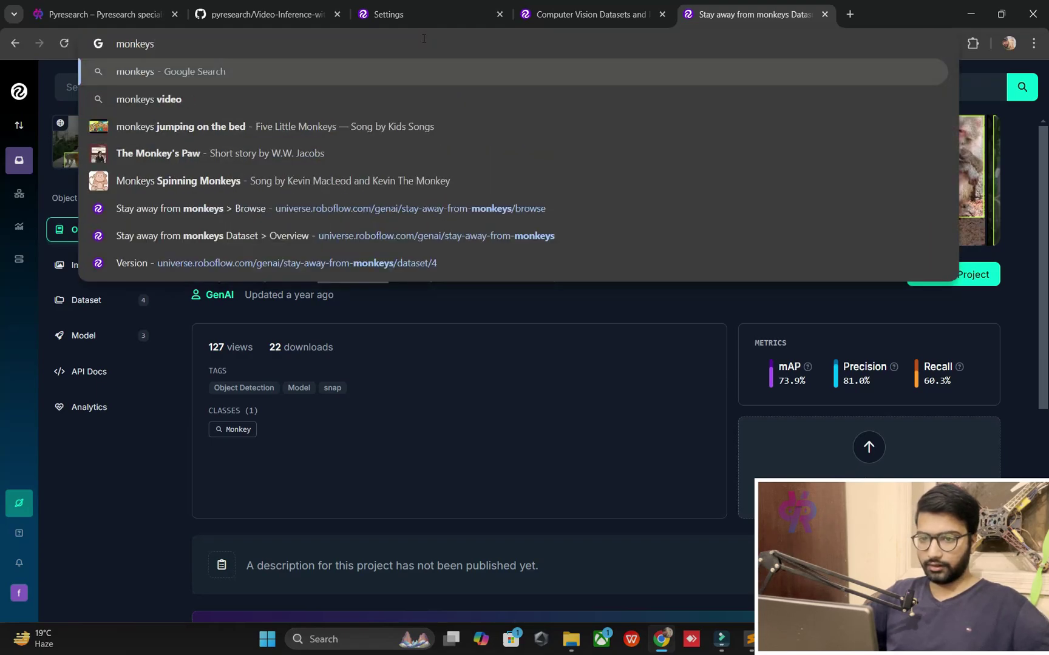
Search for 'monkey dataset roboflow' from the address bar
left_click(495, 261)
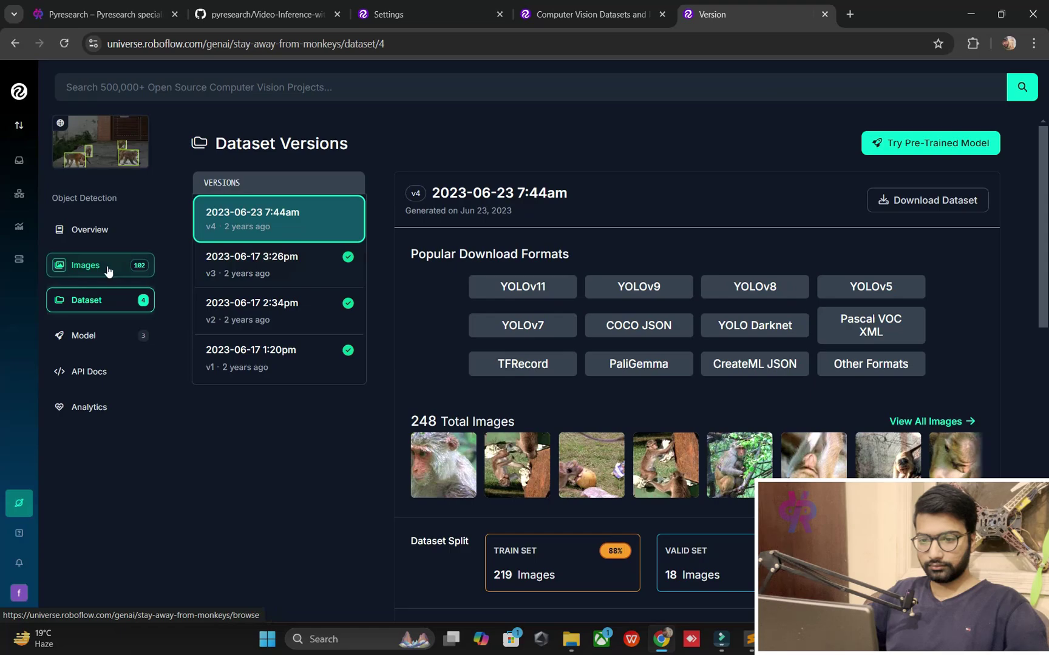
left_click(287, 46)
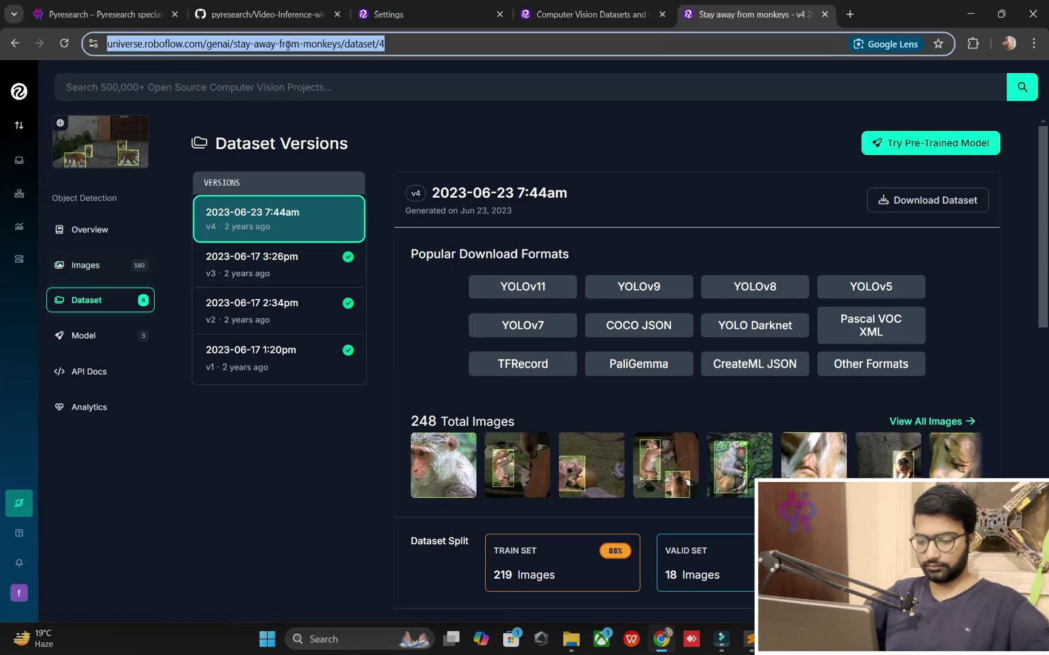
type("mondaky")
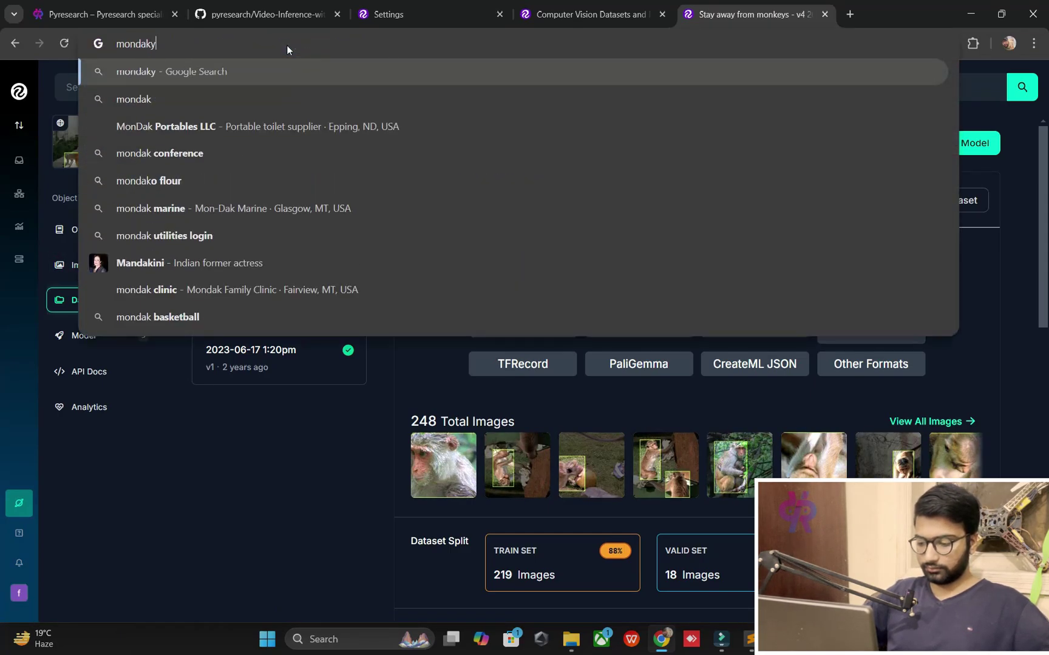
key("BackSpace")
key("BackSpace")
key("BackSpace")
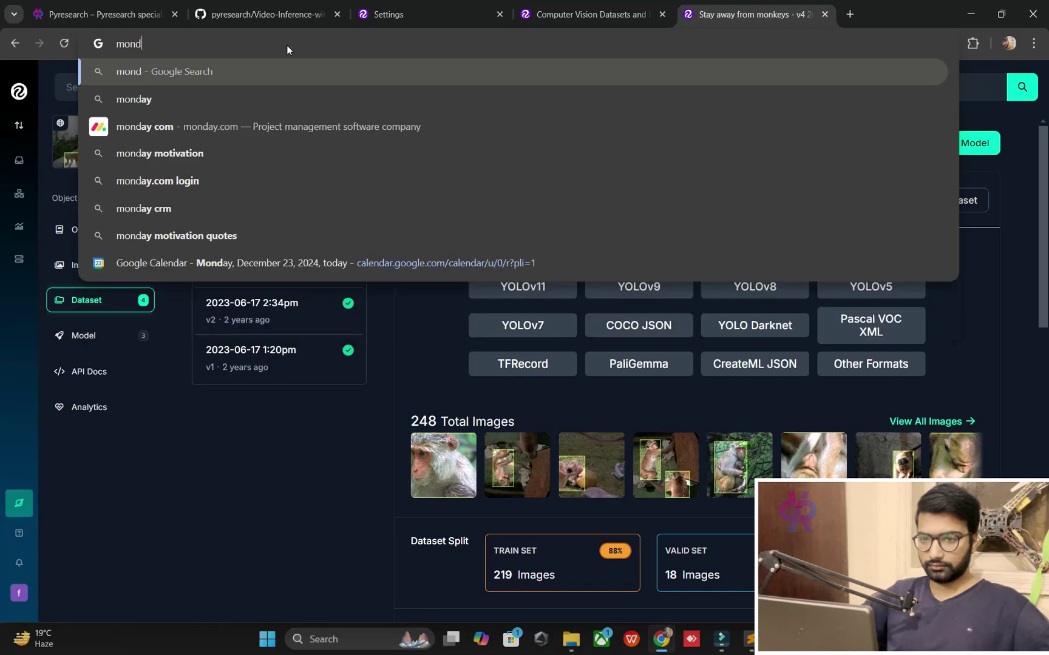
key("BackSpace")
key("BackSpace")
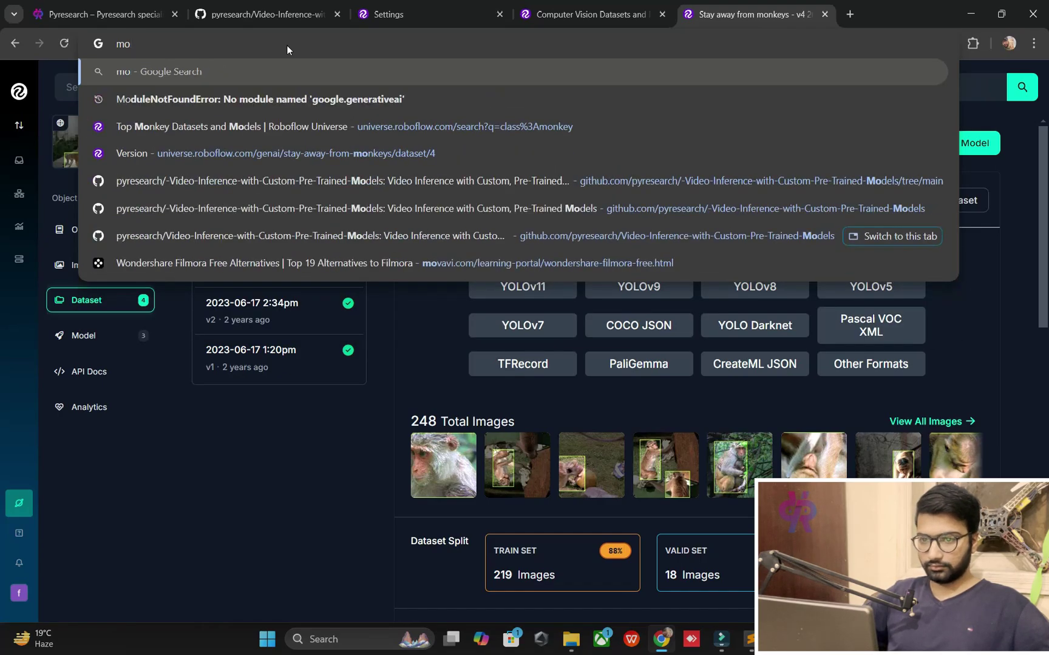
type("nkey datas")
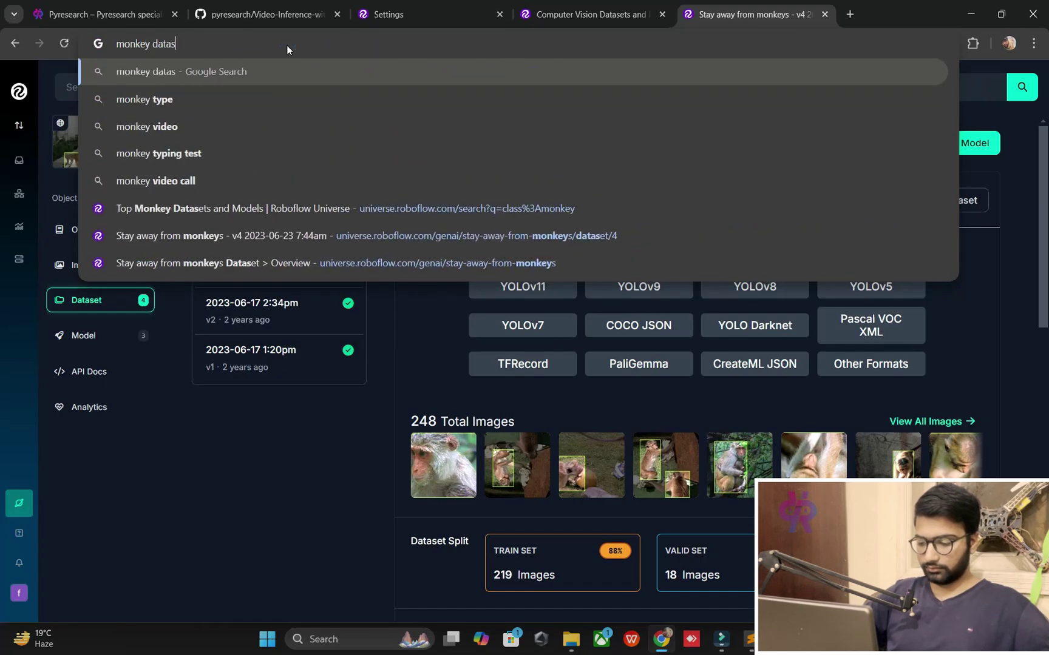
type("et roboflow")
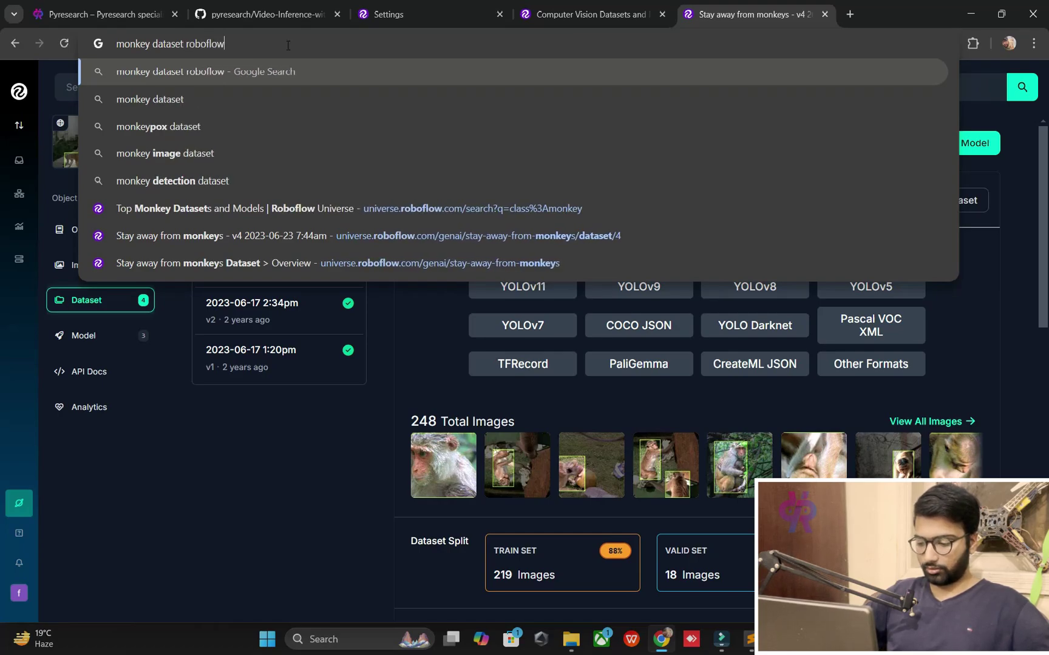
key("Return")
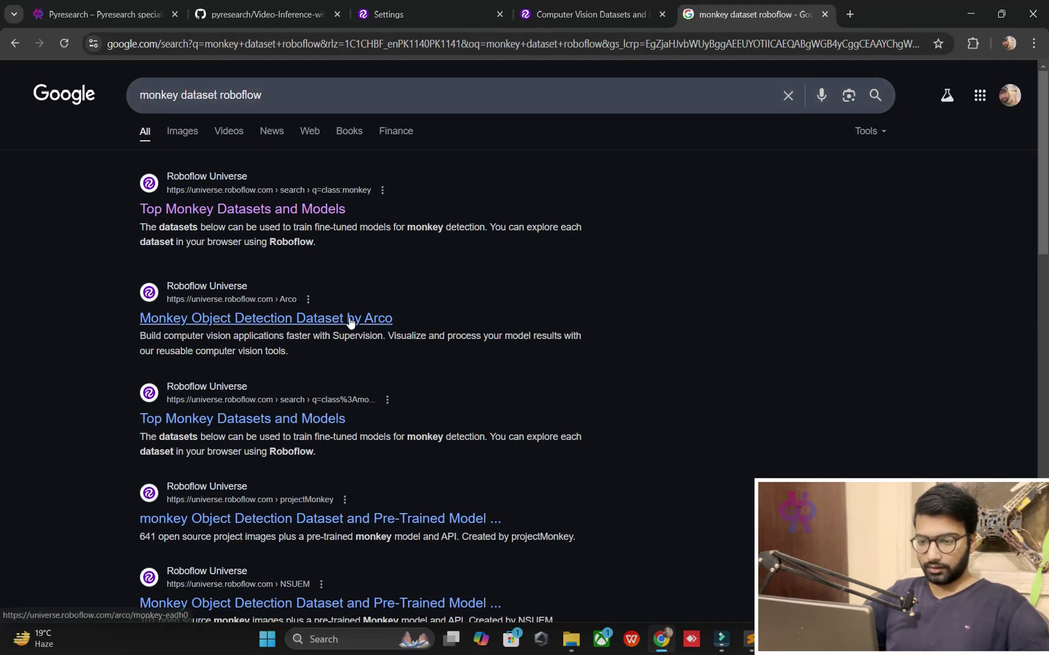
Copy the YOLOv11 download snippet for Arco's Monkey Object Detection Dataset, version 9
left_click(318, 319)
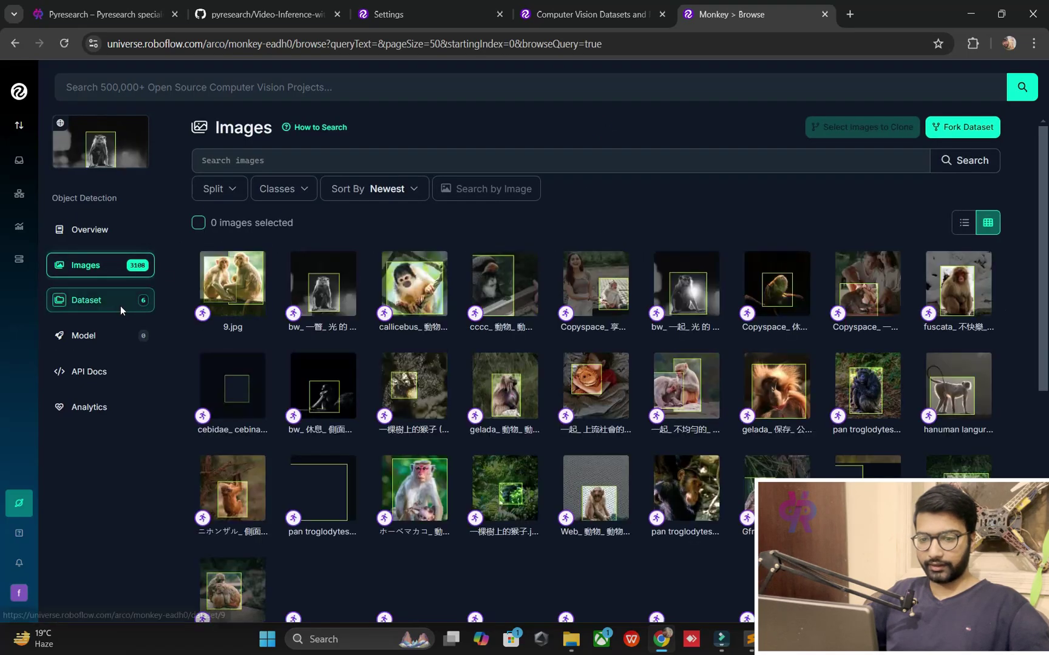
left_click(120, 305)
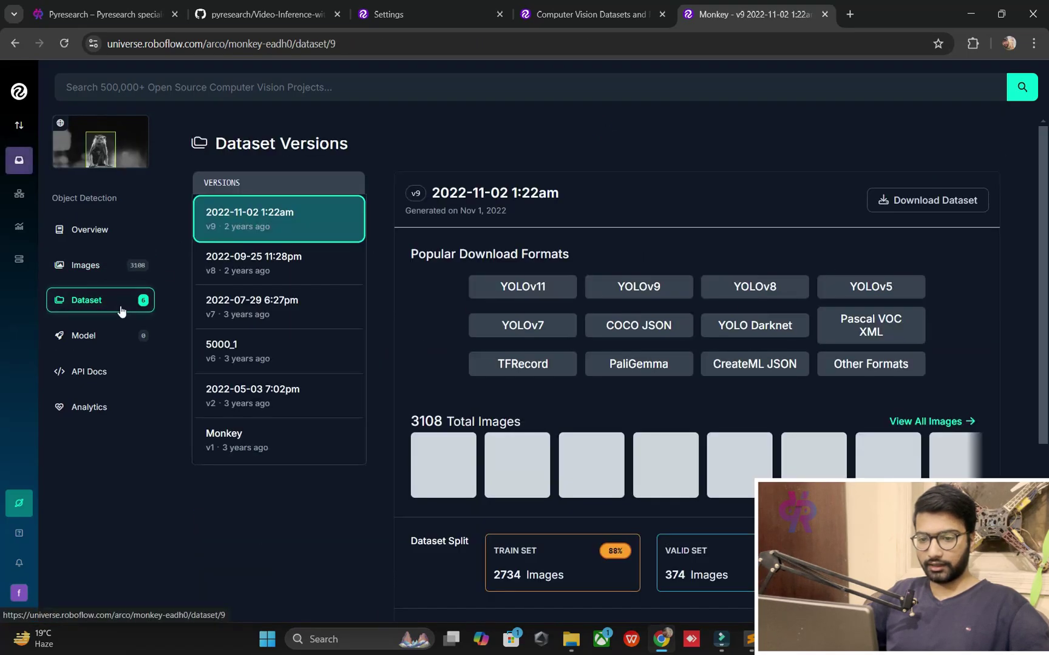
left_click(973, 201)
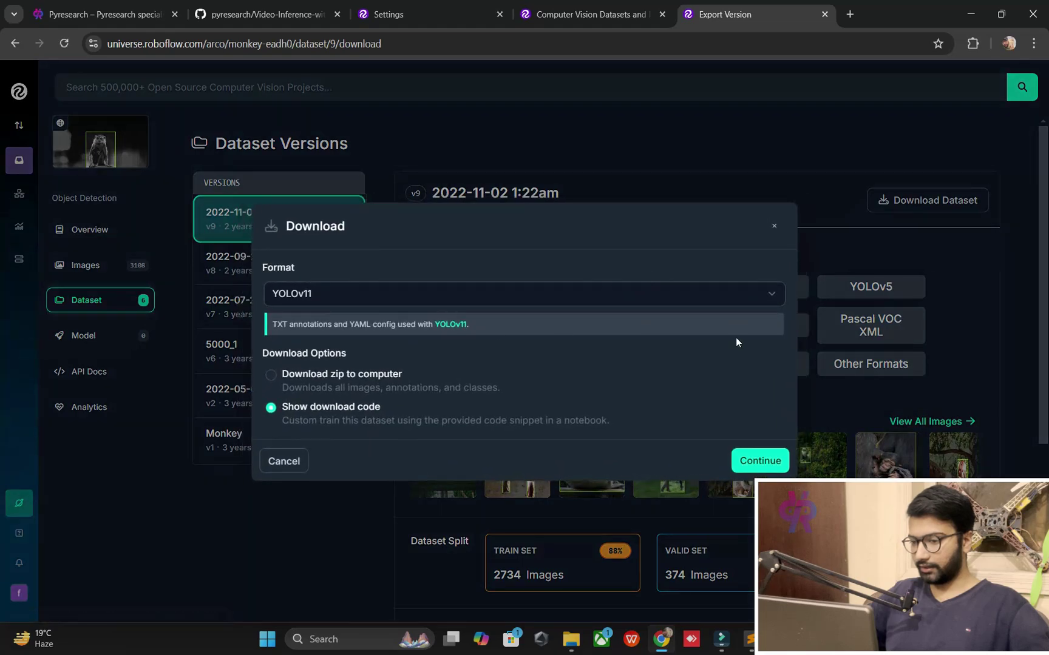
left_click(758, 460)
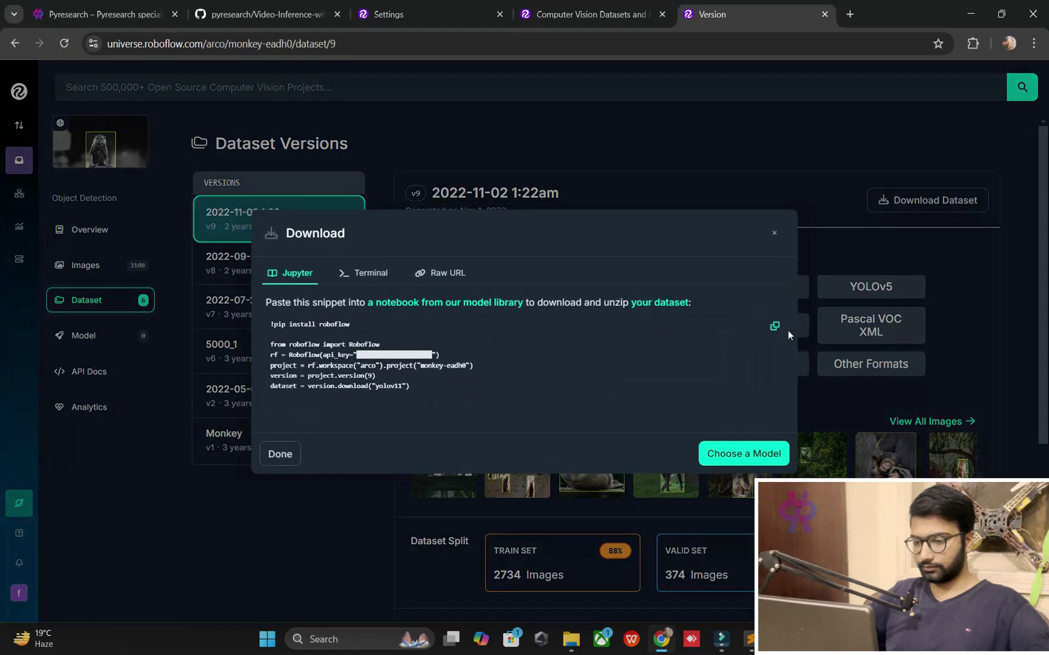
left_click(775, 327)
Paste the snippet into app.py, copy monkey-eadh0 into PROJECT_NAME, and save
left_click(750, 640)
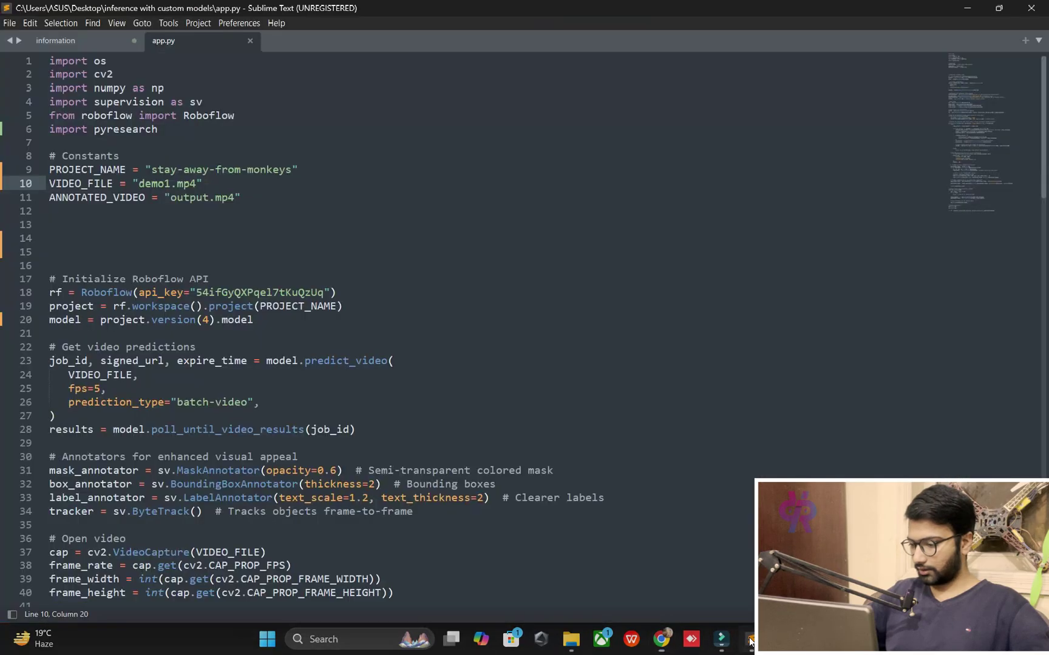
left_click(114, 218)
key("Down")
key("Down")
key("ctrl+v")
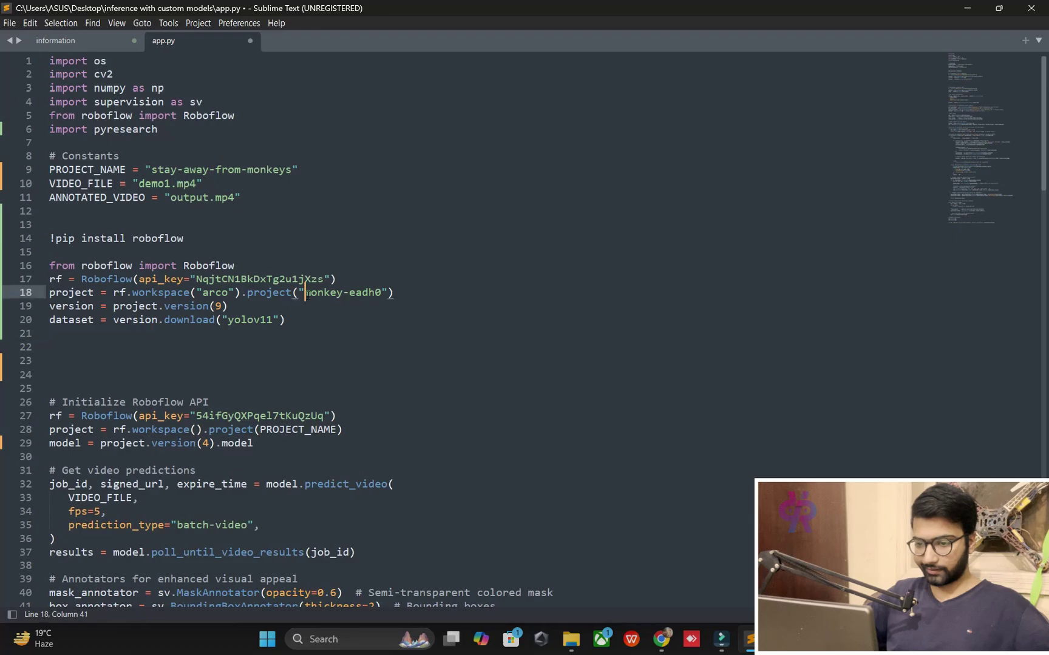
left_click_drag(304, 293, 375, 293)
key("ctrl+c")
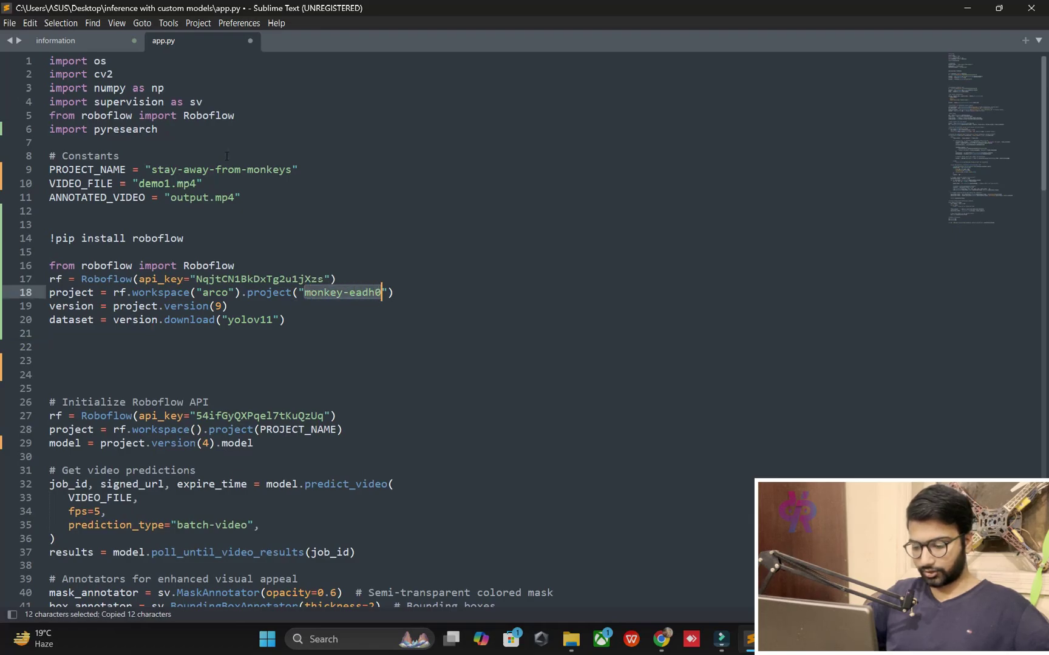
left_click_drag(293, 170, 246, 170)
key("BackSpace")
key("BackSpace")
key("BackSpace")
key("BackSpace")
key("BackSpace")
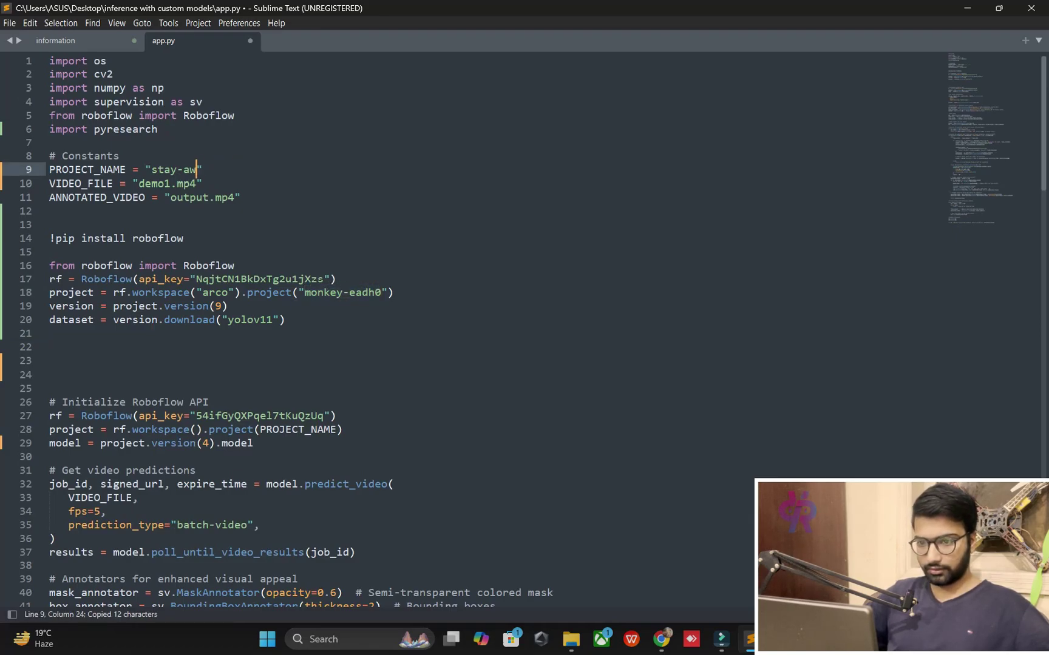
key("BackSpace")
key("BackSpace")
key("BackSpace")
key("ctrl+v")
key("ctrl+s")
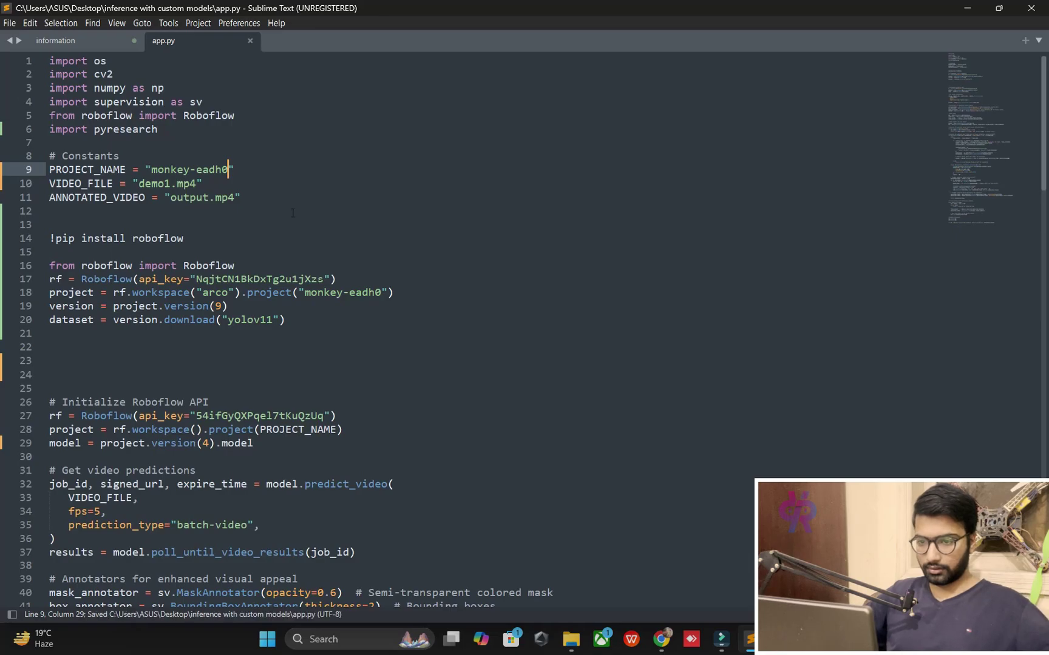
Delete the pasted snippet lines, change the model version to 9, and save
left_click_drag(152, 334, 49, 238)
key("BackSpace")
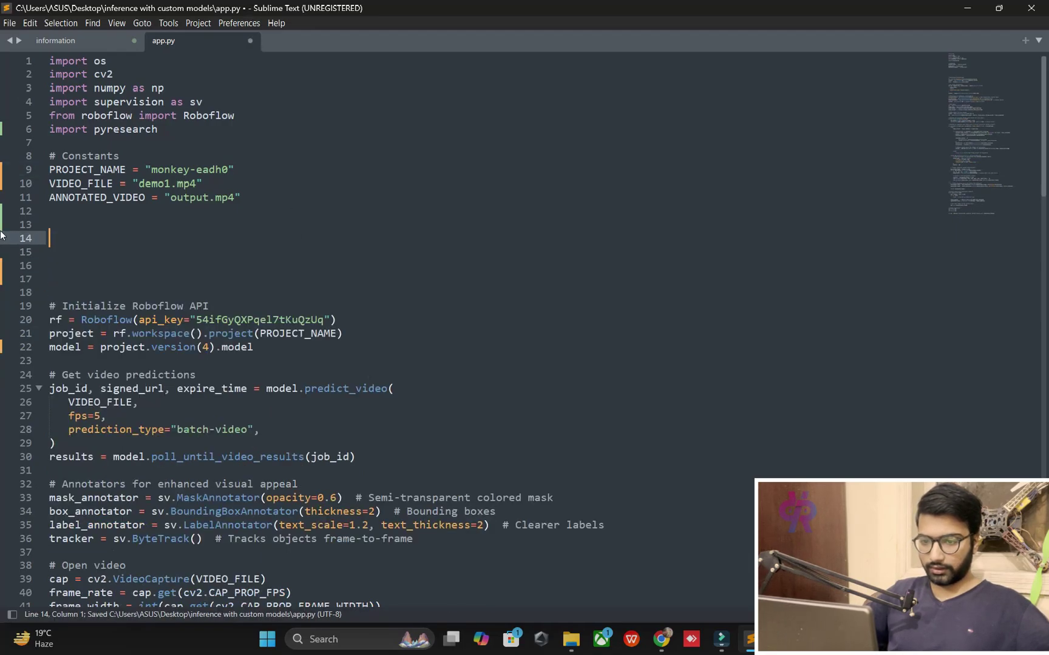
left_click(208, 348)
key("BackSpace")
type("9")
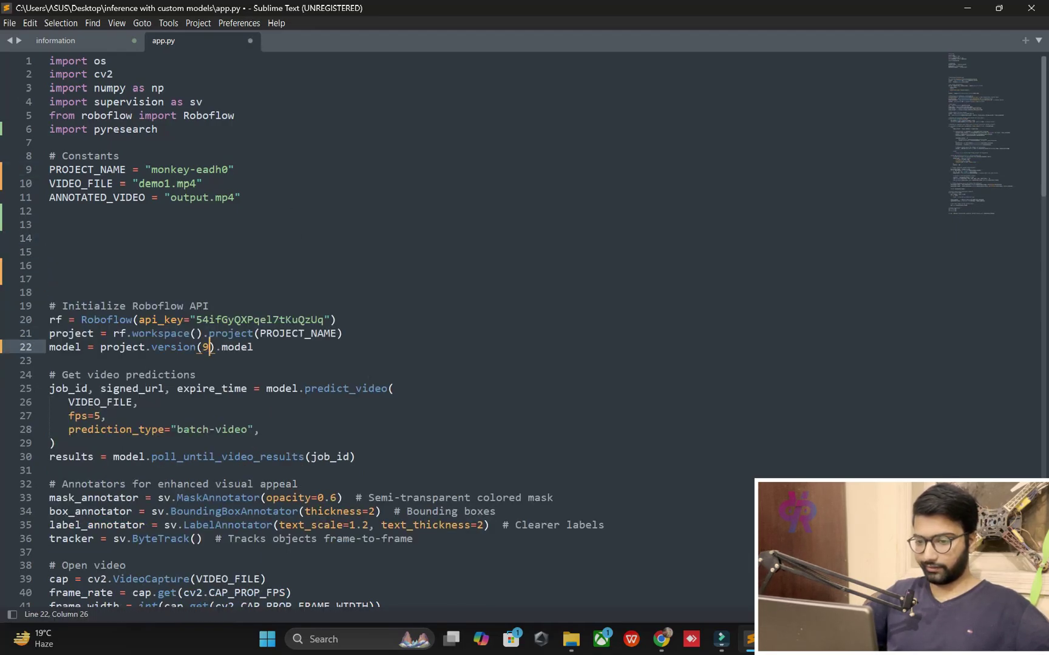
key("ctrl+s")
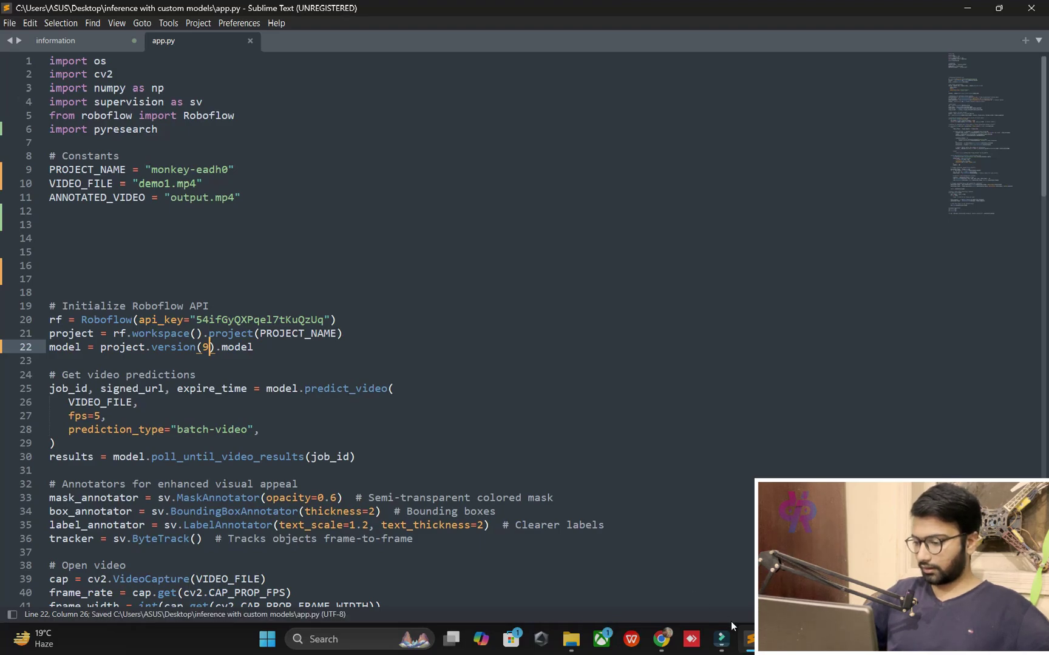
Rerun 'python .\app.py' in PowerShell, hitting the predict_video AttributeError at line 25
left_click(722, 639)
key("Up")
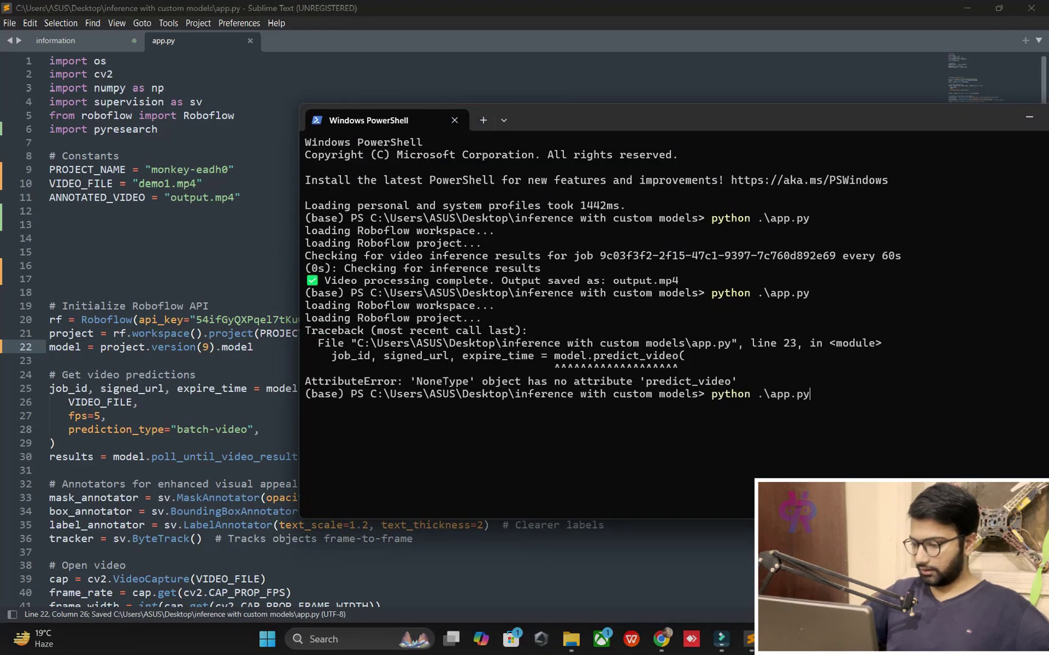
left_click_drag(657, 128, 552, 109)
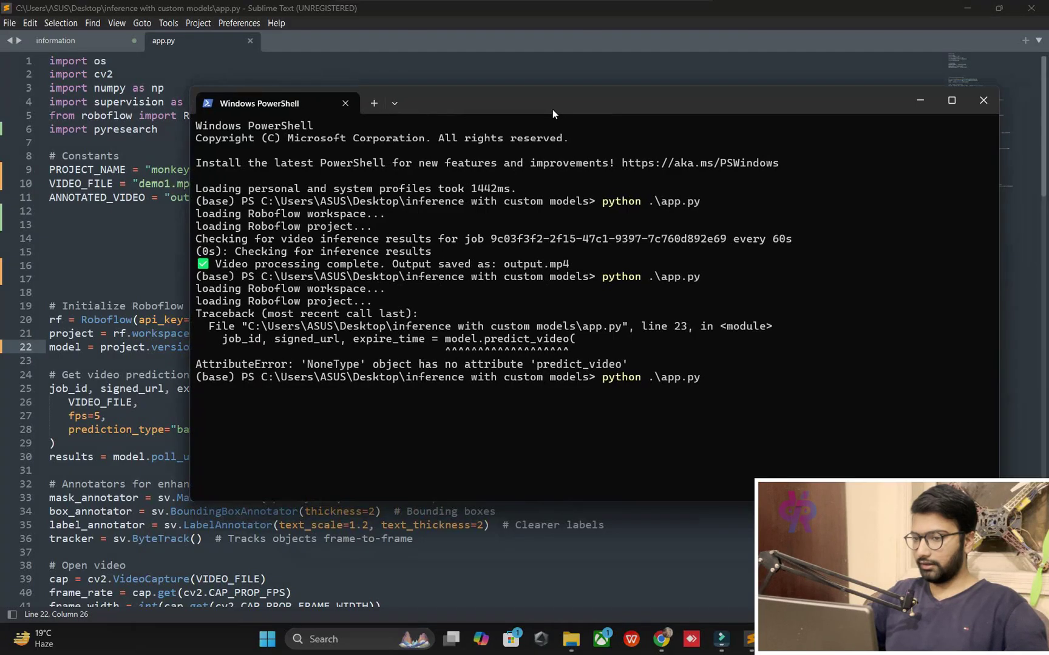
key("Return")
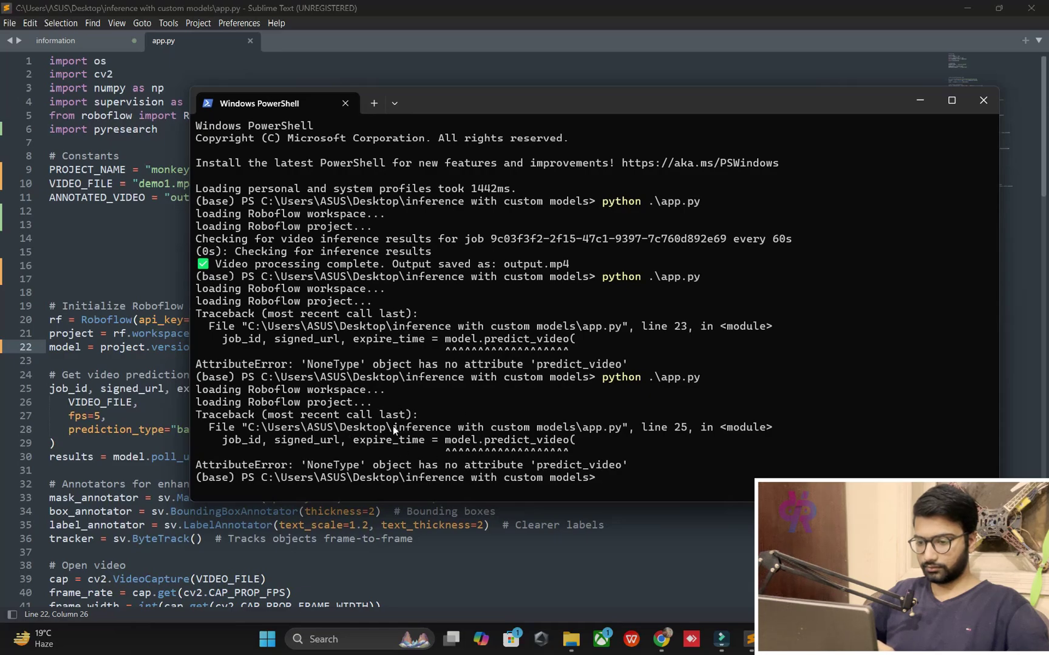
Preview the output2 and output4 videos, then redisplay the version 9 download code
left_click(573, 639)
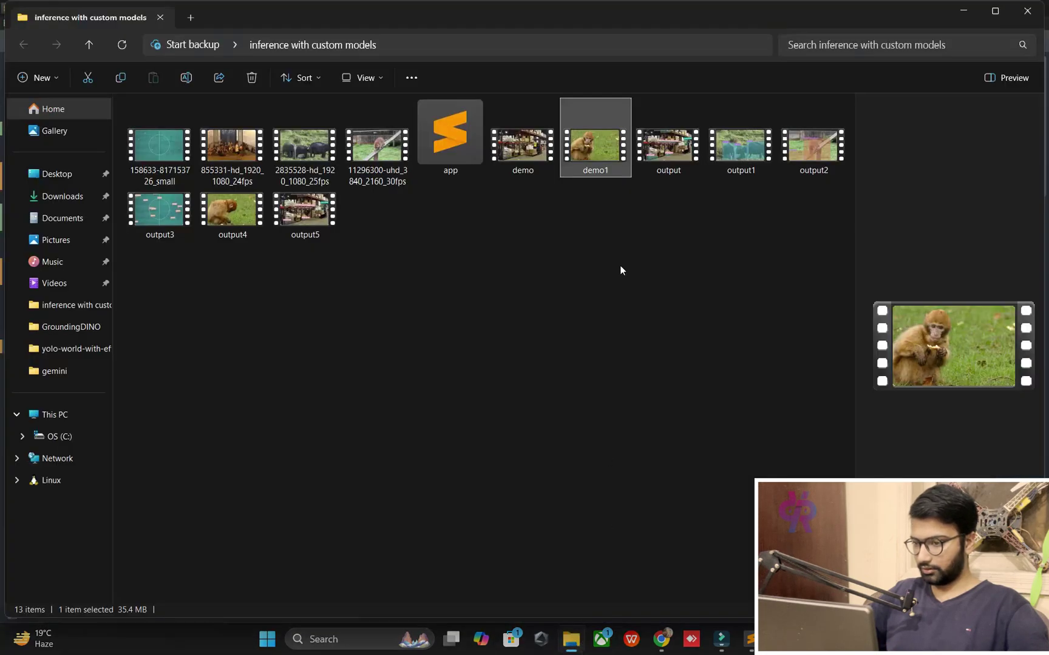
left_click(823, 153)
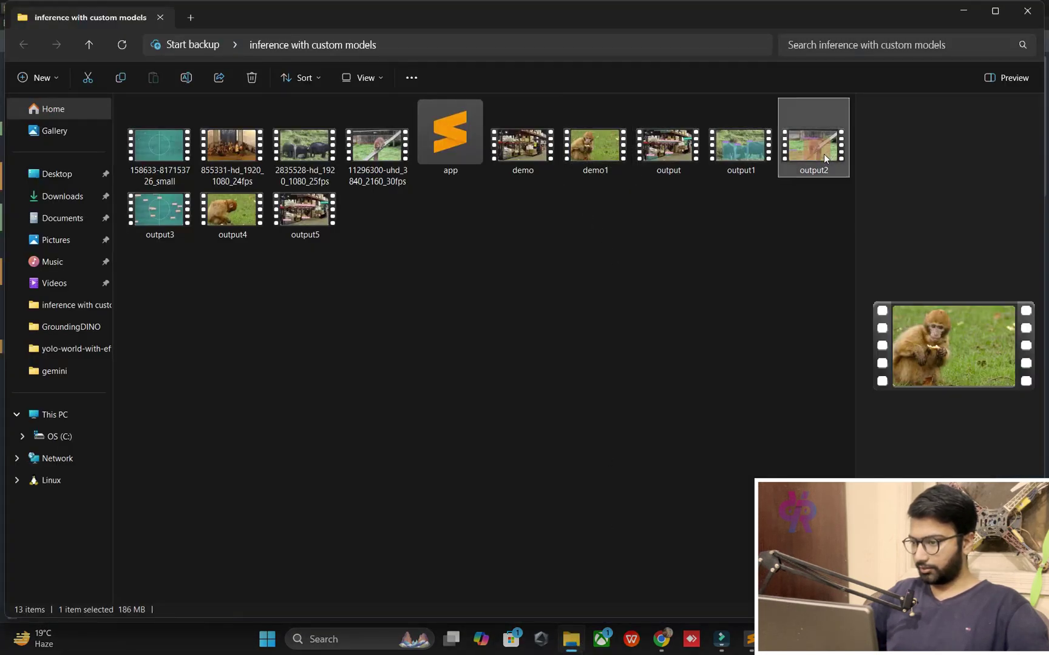
double_click(226, 229)
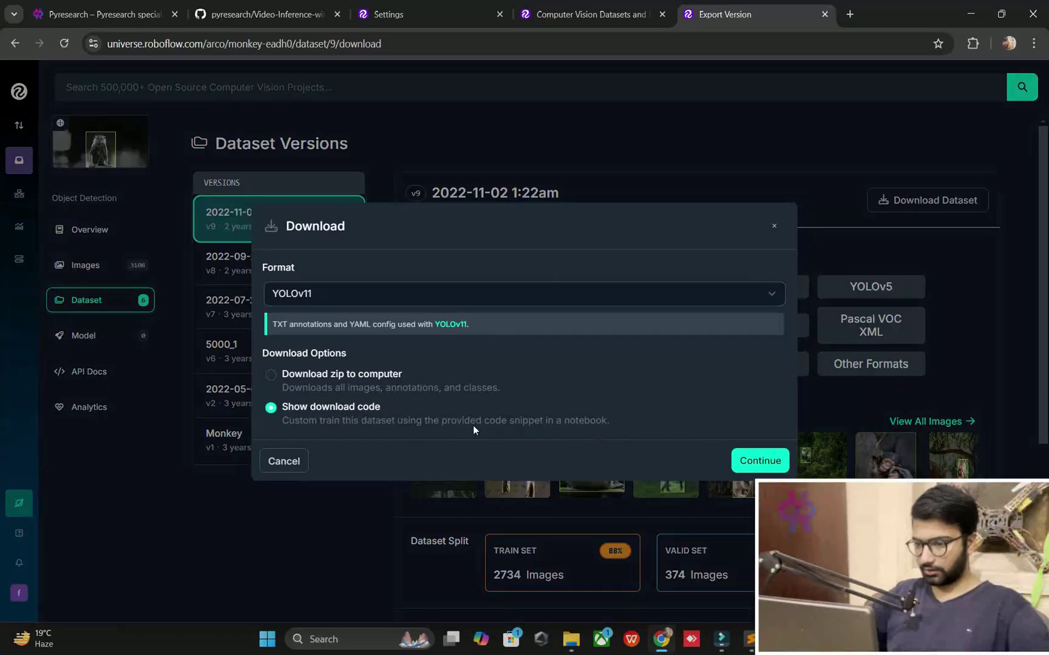
key("Return")
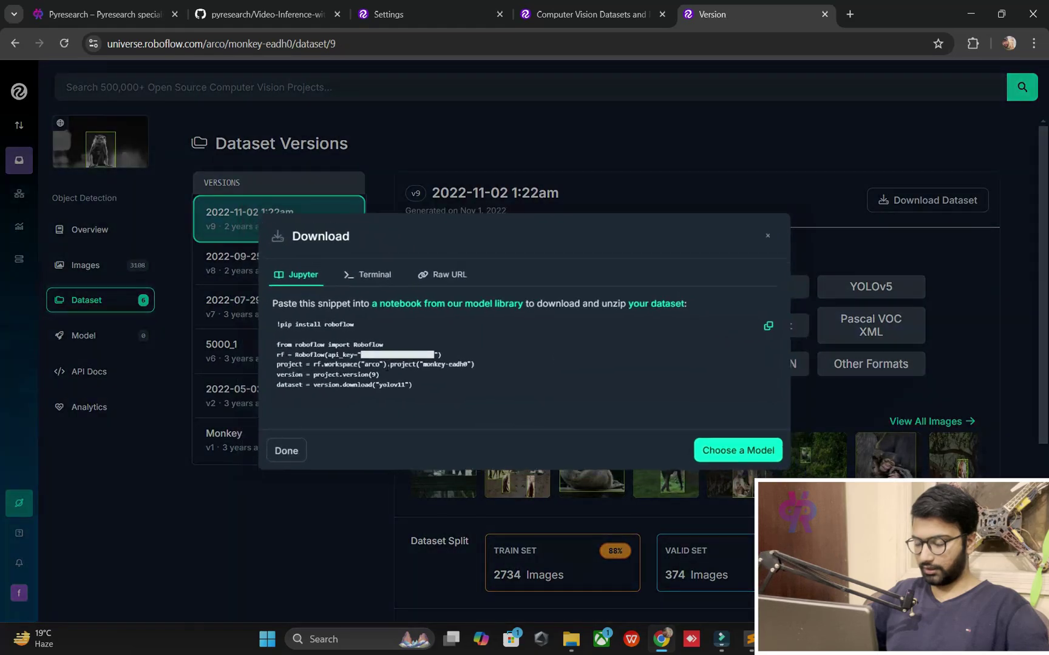
Paste the download snippet into app.py, copy its API key, and return to the Google results
key("alt+Tab")
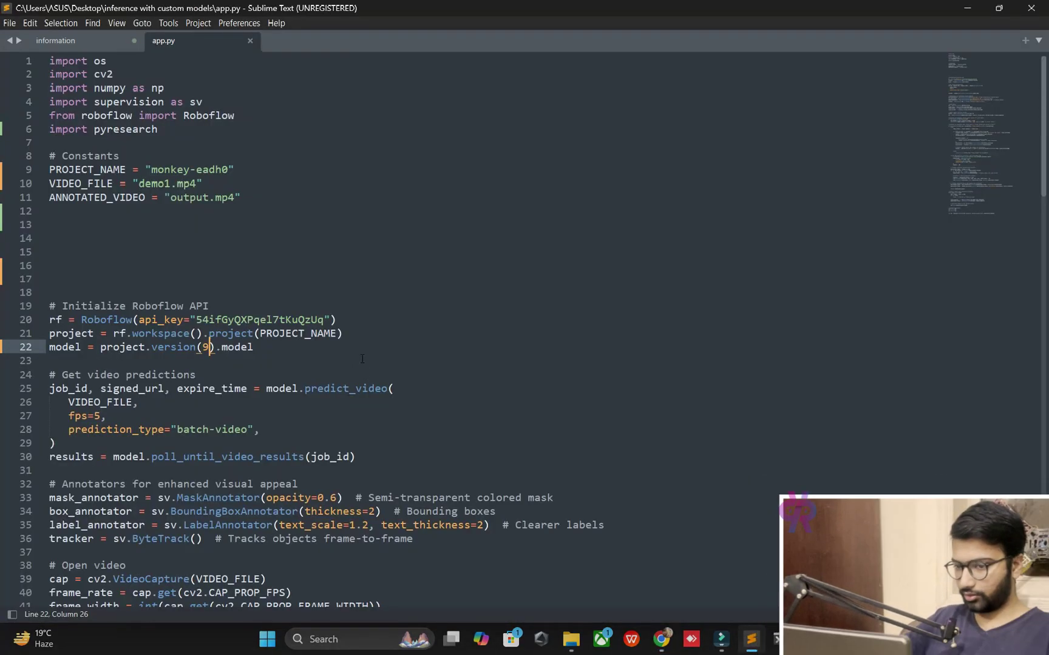
left_click(152, 265)
key("ctrl+v")
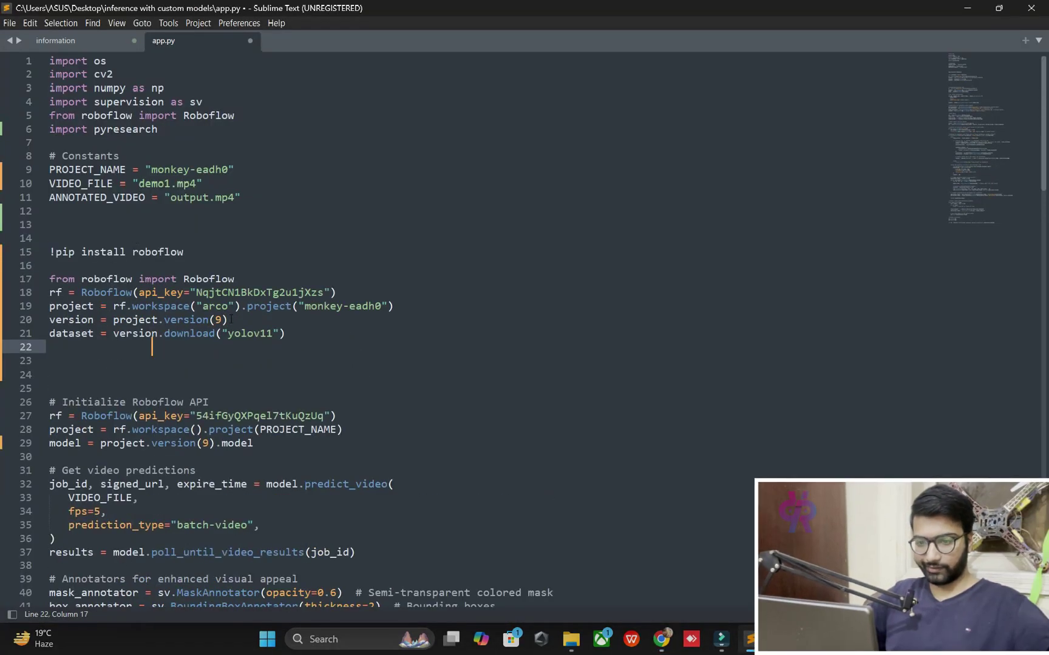
double_click(240, 292)
key("ctrl+c")
double_click(246, 417)
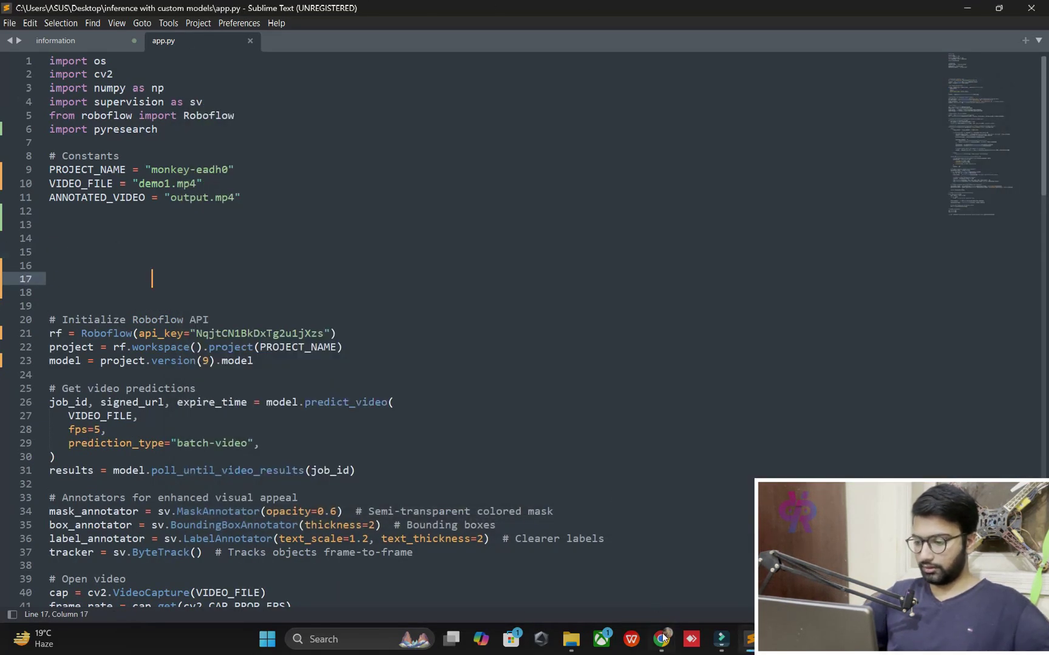
left_click(661, 639)
key("alt+Left")
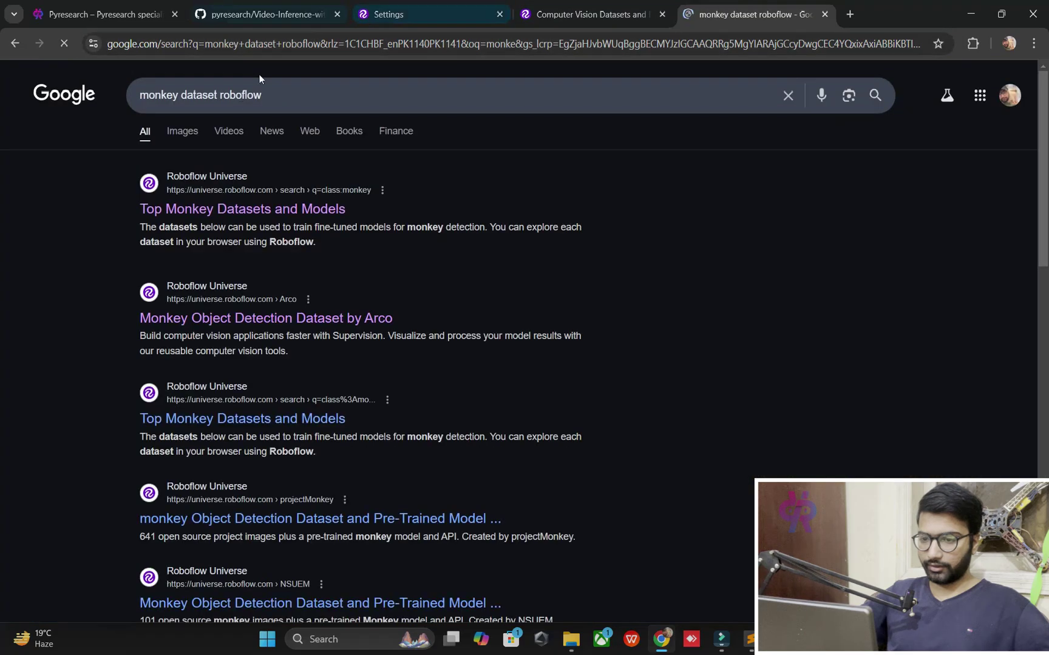
Generate the YOLOv11 download code for version 1 of the monkey-iywyo dataset
left_click(211, 419)
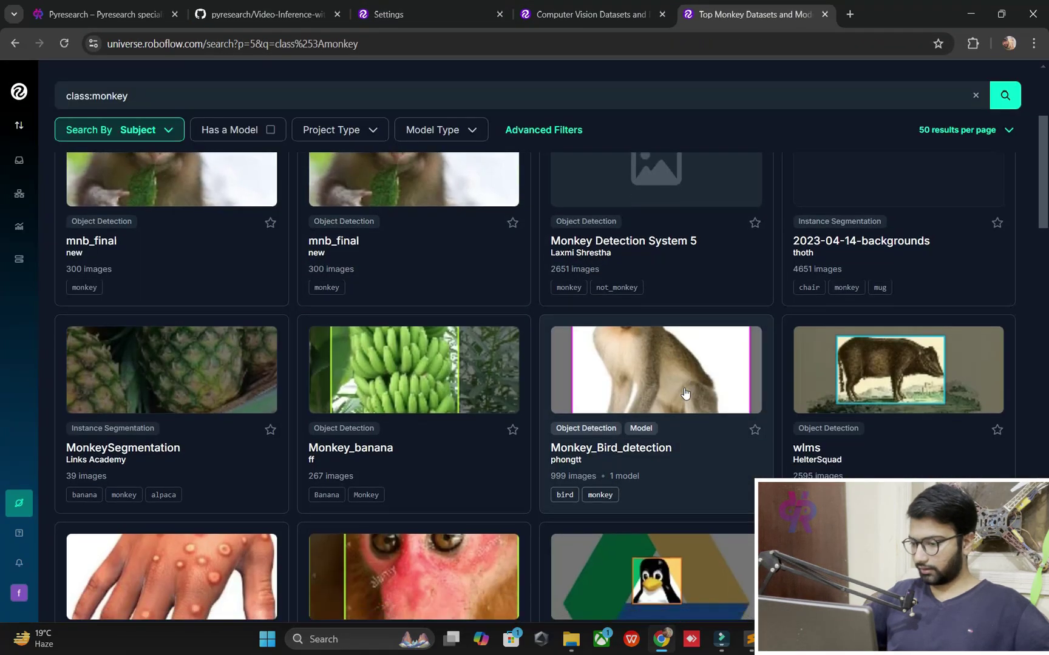
scroll(685, 393, "down", 1)
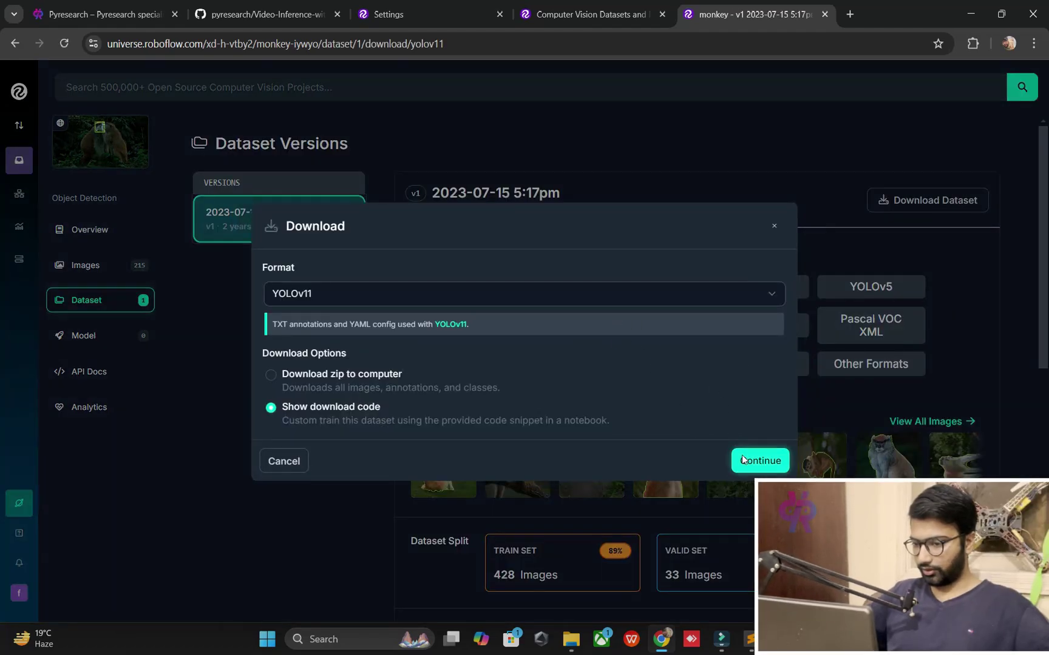
left_click(750, 462)
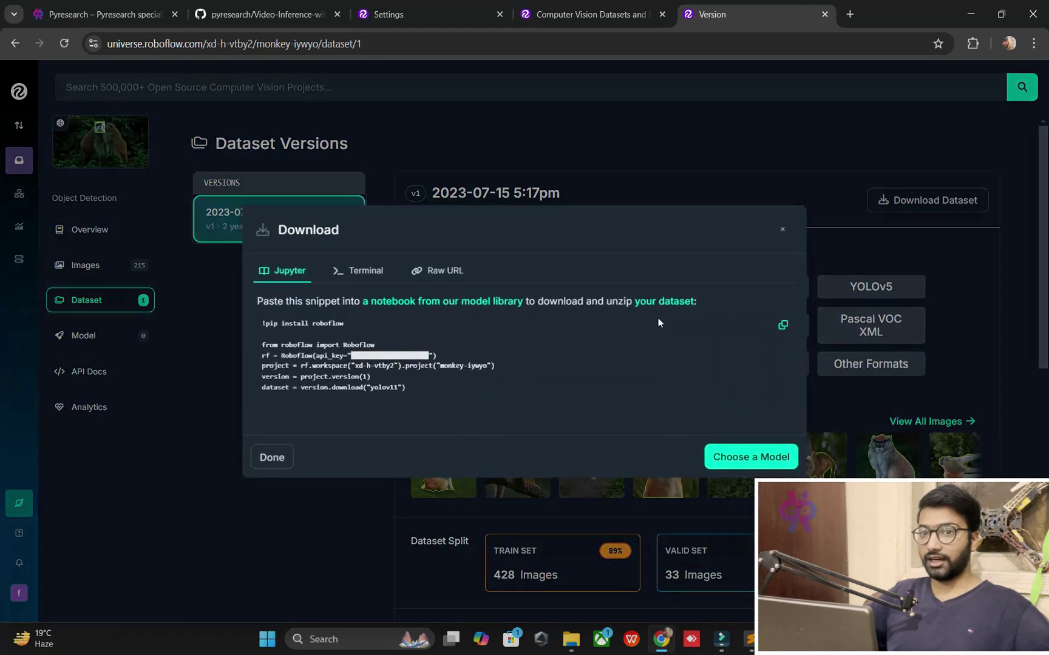
Paste the monkey-iywyo download snippet onto a blank line in app.py and save
left_click(750, 639)
left_click(136, 224)
left_click(136, 265)
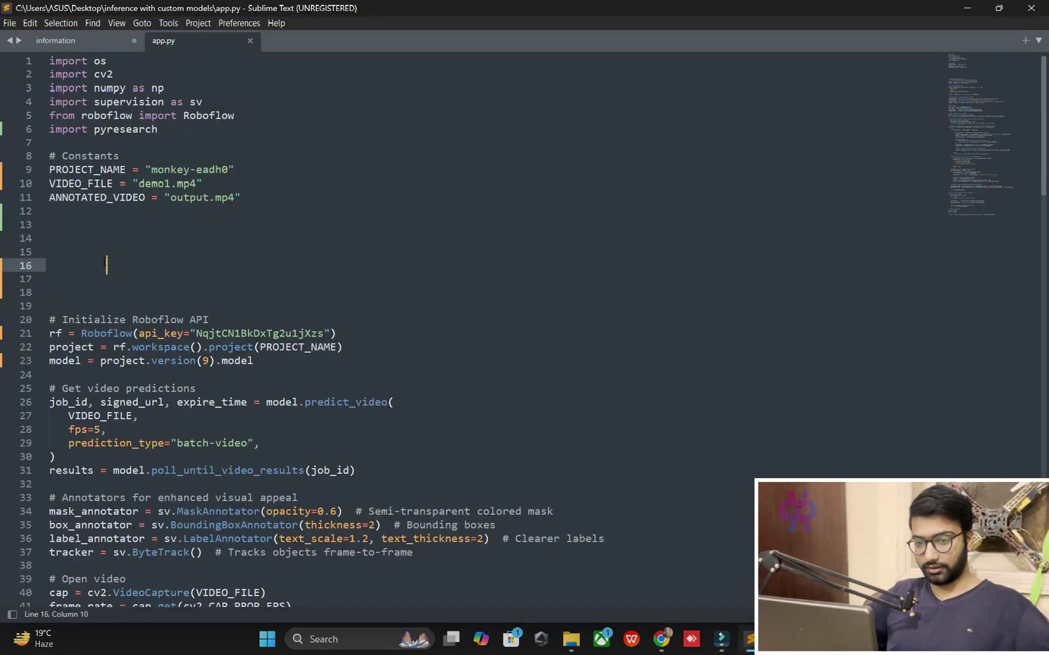
key("ctrl+v")
key("ctrl+b")
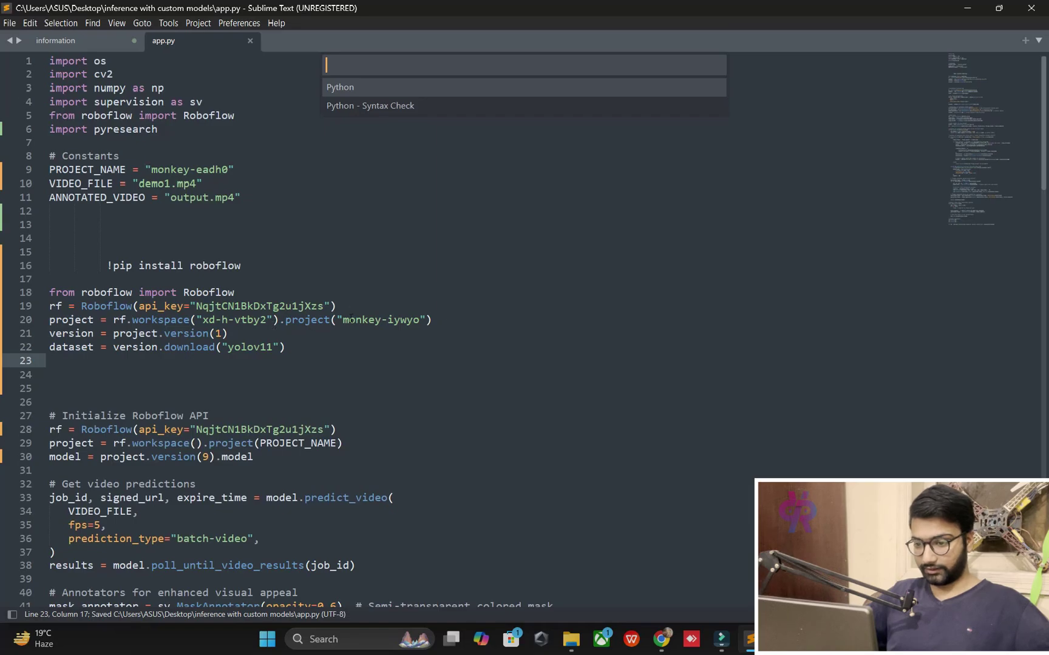
Copy monkey-iywyo from the snippet to replace eadh0 in PROJECT_NAME
left_click_drag(343, 319, 421, 320)
key("ctrl+c")
double_click(213, 170)
type("iywyo")
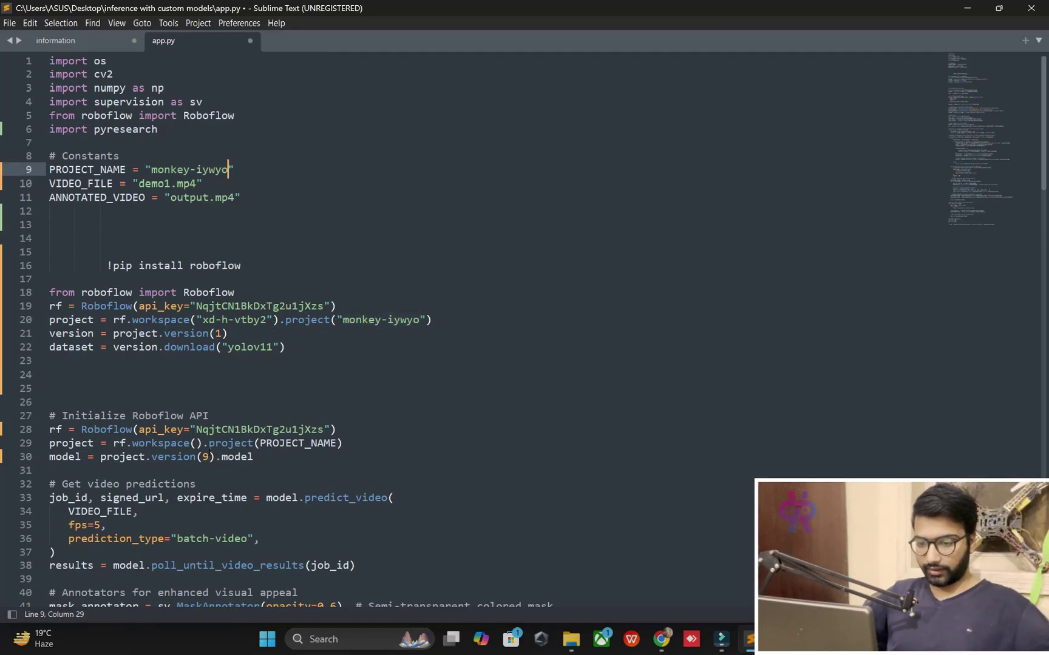
left_click(209, 456)
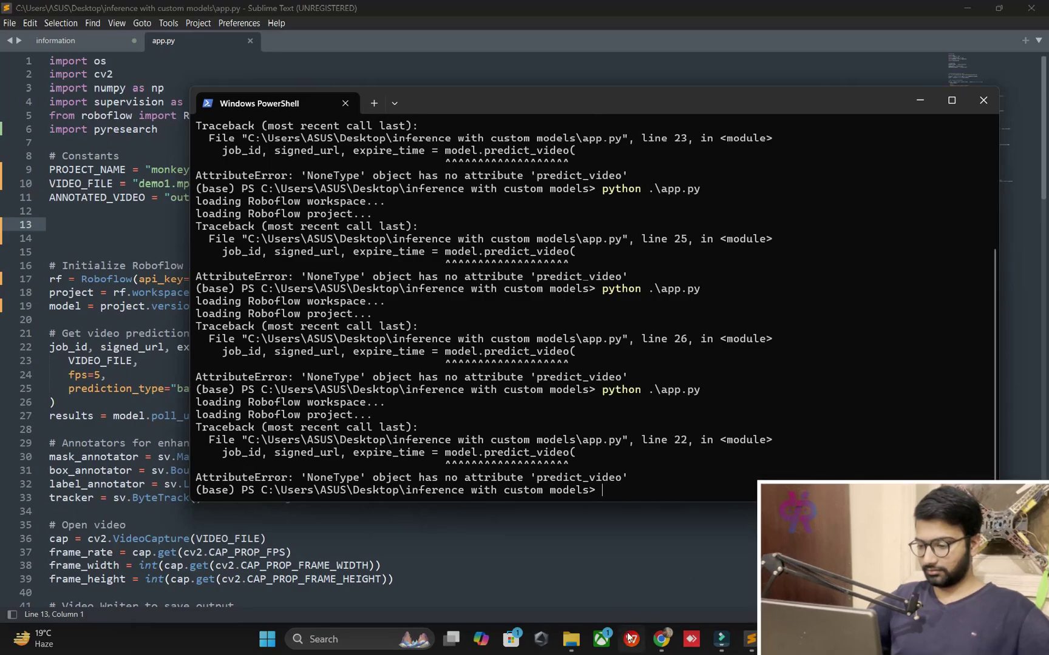
left_click(570, 639)
left_click(664, 640)
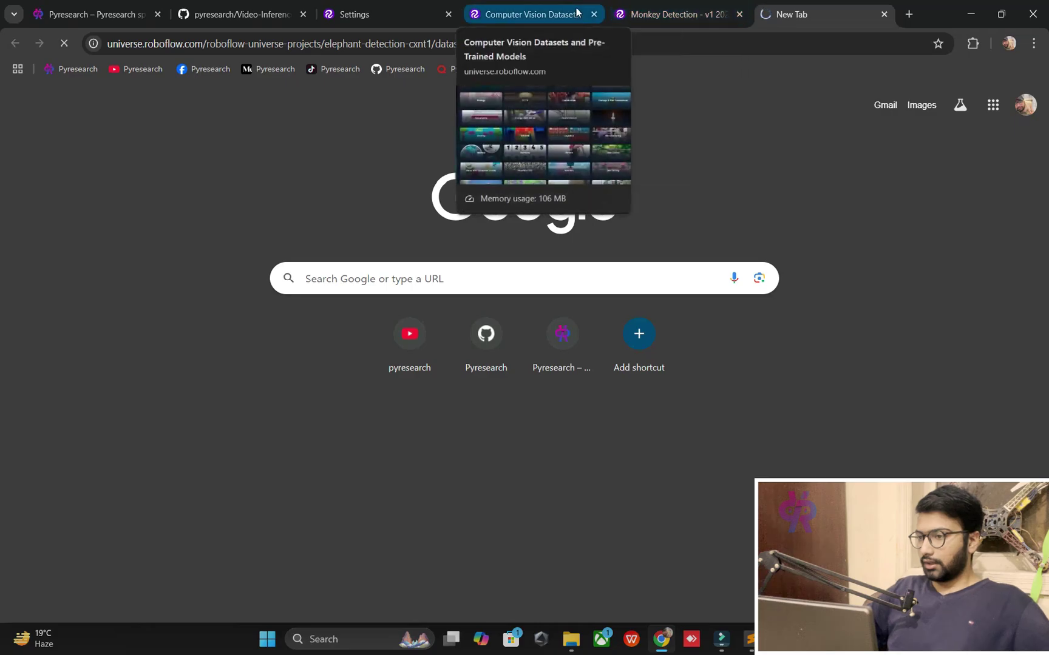
Copy the YOLOv11 download snippet for elephant-detection-cxnt1 version 4
key("Return")
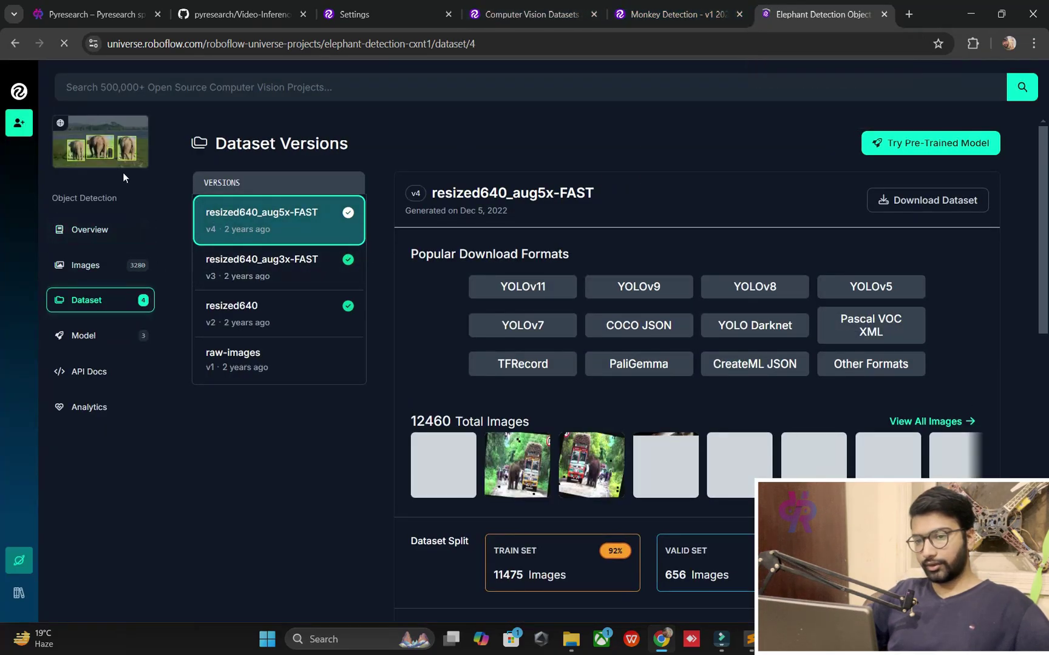
left_click(960, 208)
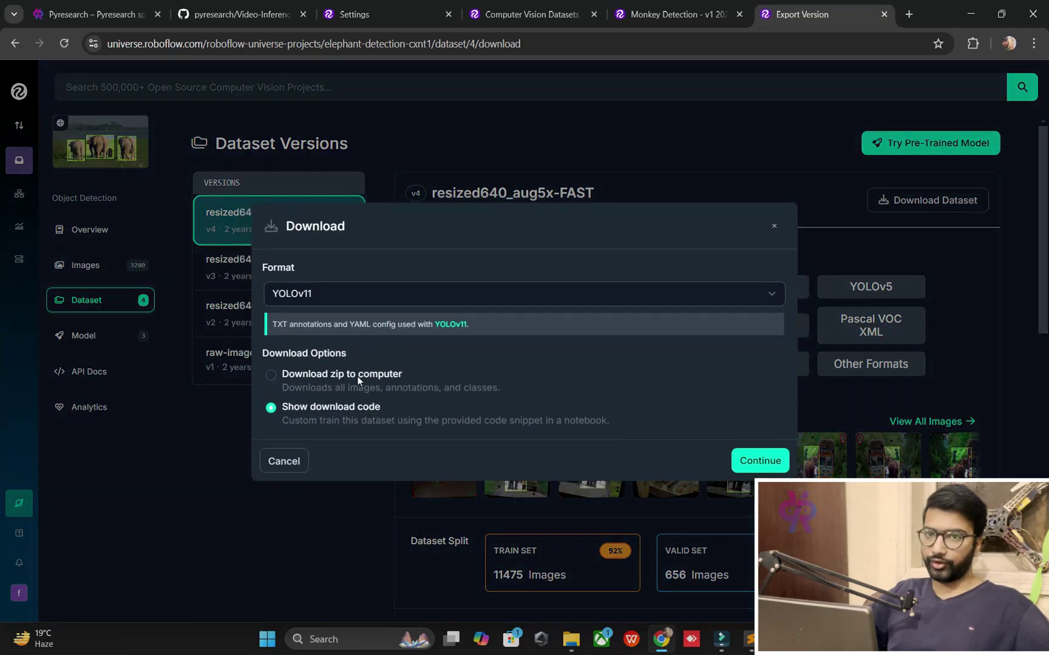
left_click(357, 376)
left_click(760, 460)
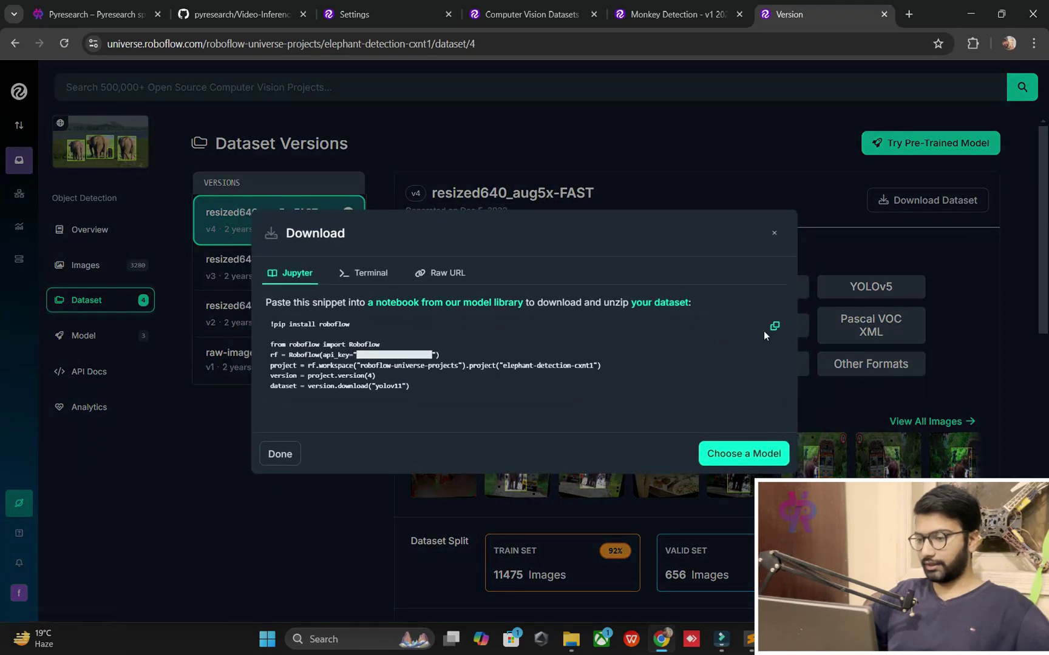
left_click(773, 326)
Paste the elephant download snippet and set PROJECT_NAME to elephant-detection-cxnt1, then save
left_click(750, 639)
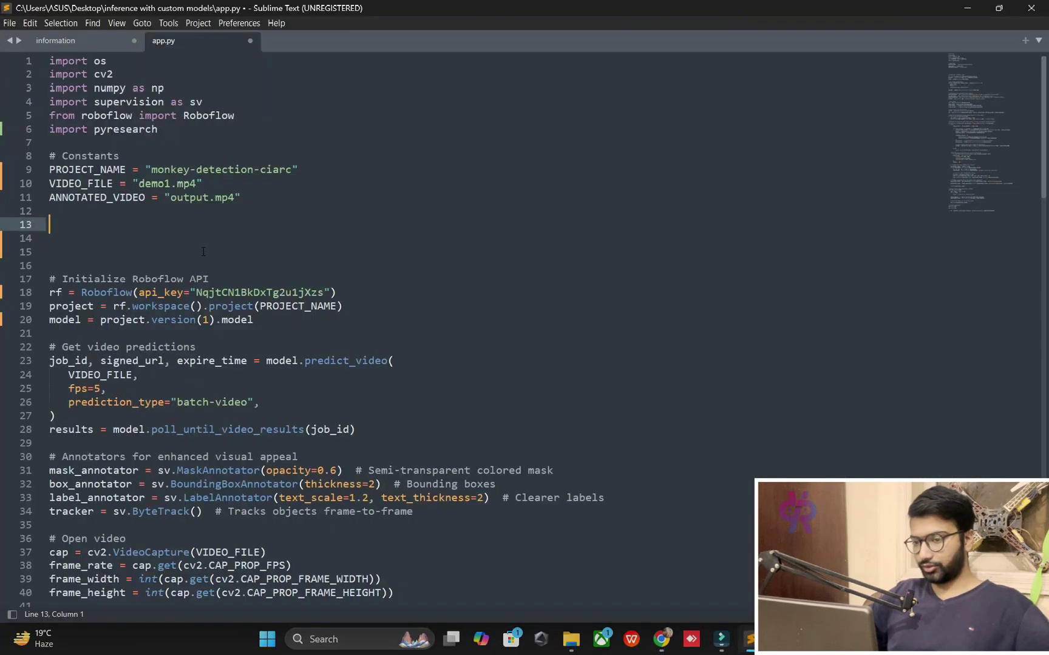
key("ctrl+v")
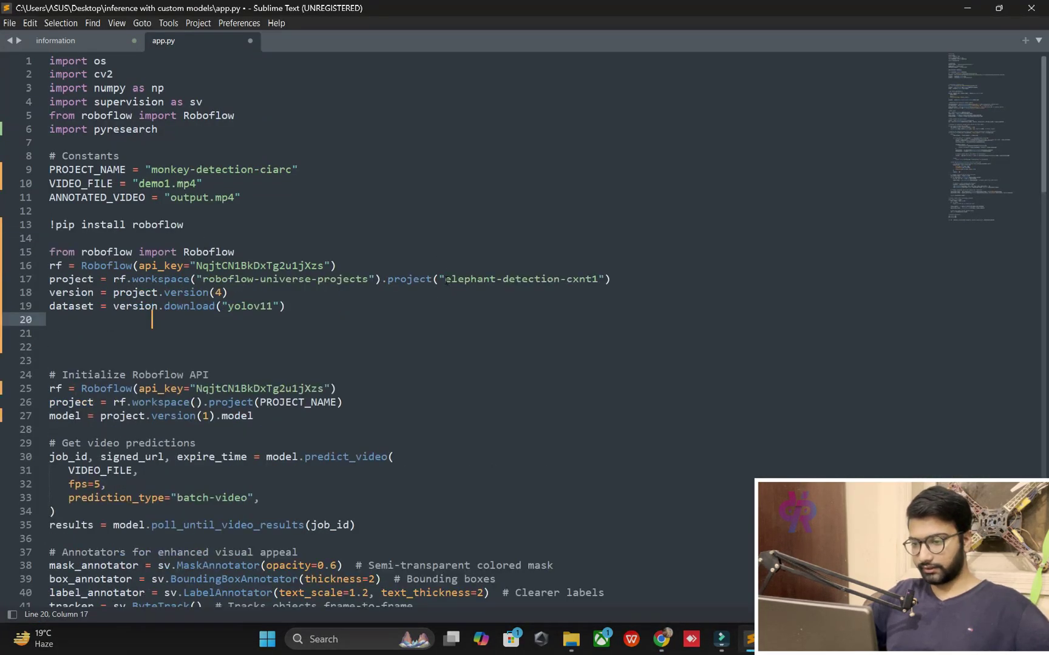
left_click_drag(443, 278, 604, 279)
key("ctrl+c")
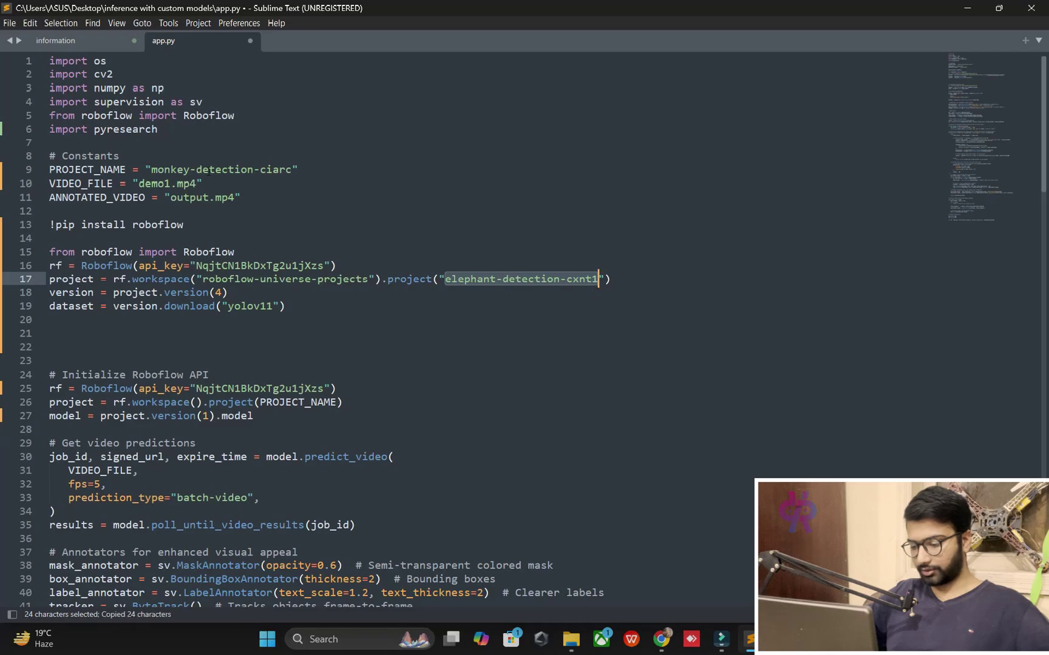
left_click(273, 178)
double_click(276, 170)
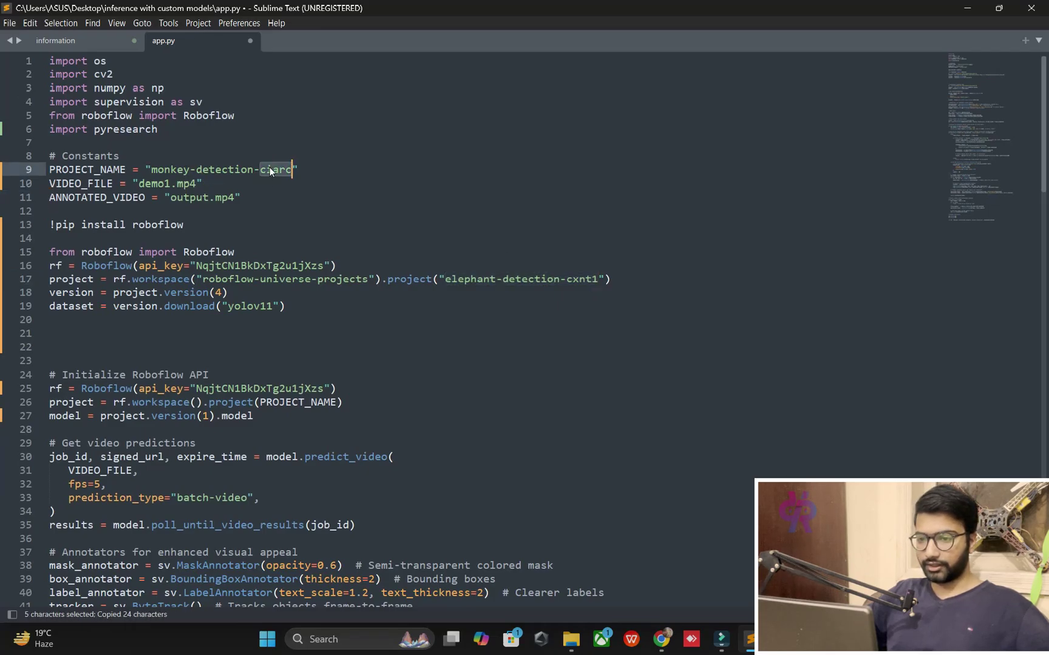
key("BackSpace")
key("BackSpace")
key("BackSpace")
key("BackSpace")
key("BackSpace")
key("ctrl+v")
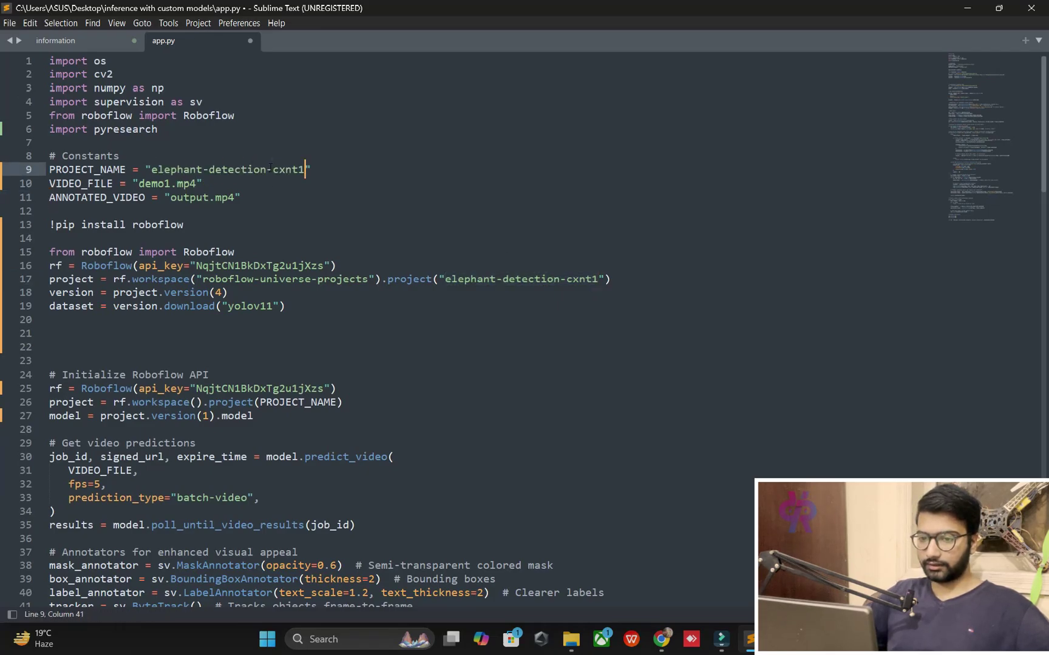
key("ctrl+s")
Delete the pasted download code, change the model version from 1 to 4, and save
left_click(327, 309)
mouse_move(327, 310)
left_mouse_down()
mouse_move(61, 280)
mouse_move(40, 229)
left_mouse_up()
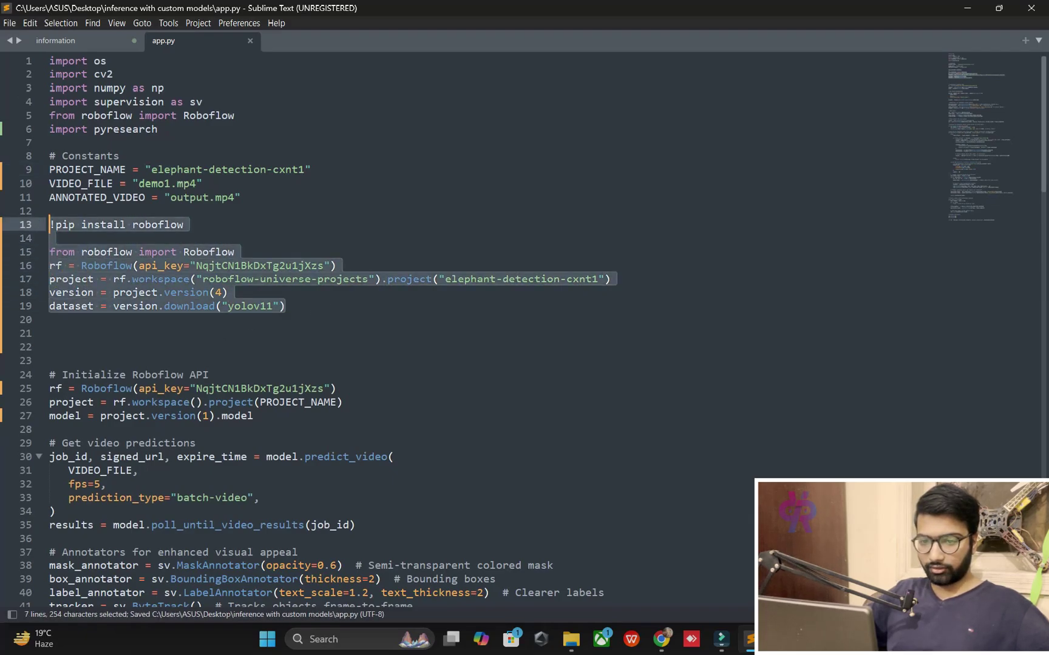
key("BackSpace")
left_click(210, 334)
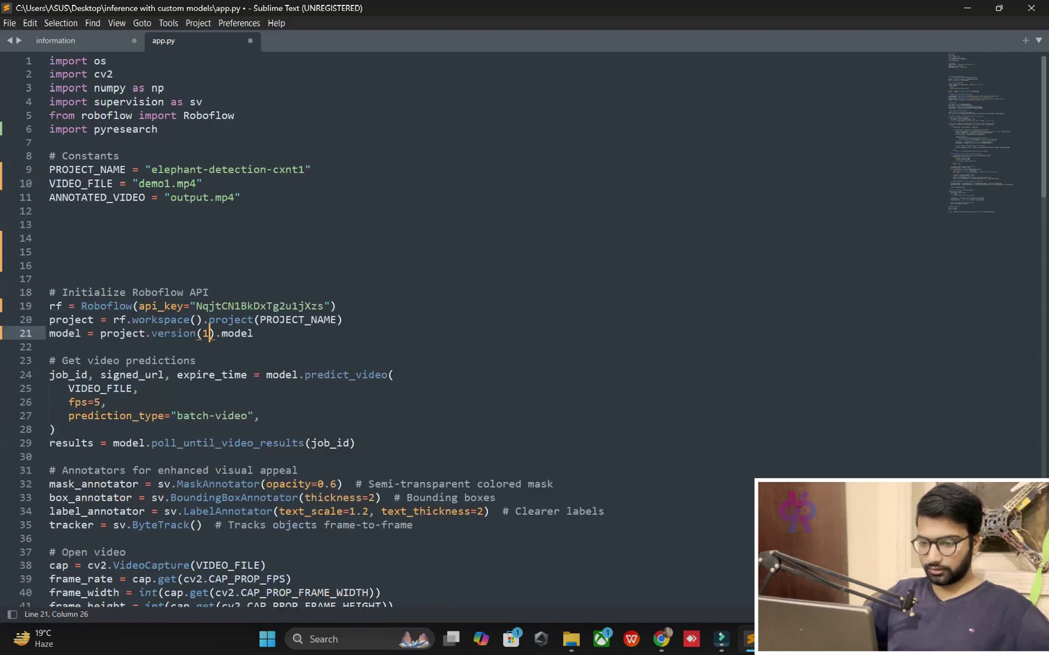
key("BackSpace")
type("4")
key("ctrl+s")
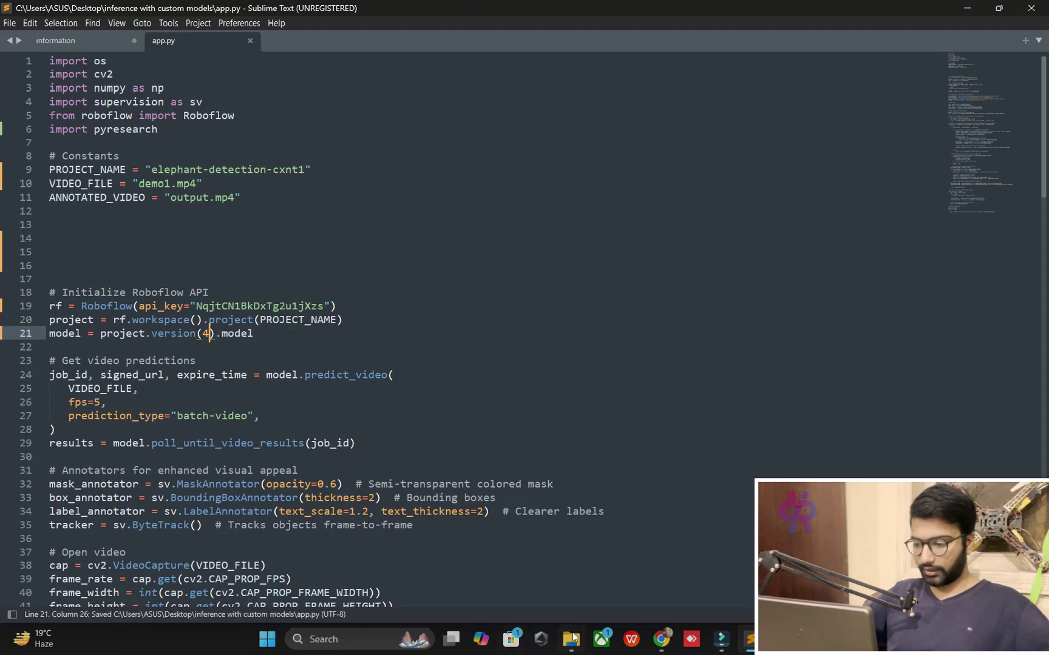
left_click(572, 639)
Play the 2835528-hd_1920_1080_25fps elephant clip and put its file name into rename mode for copying
left_click(765, 170)
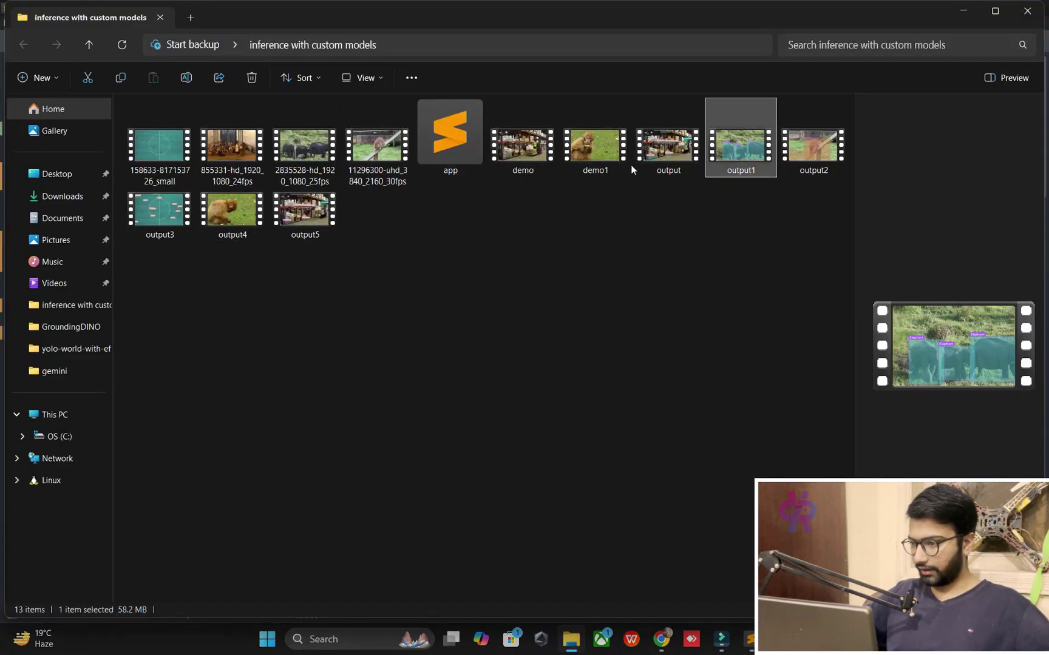
double_click(299, 152)
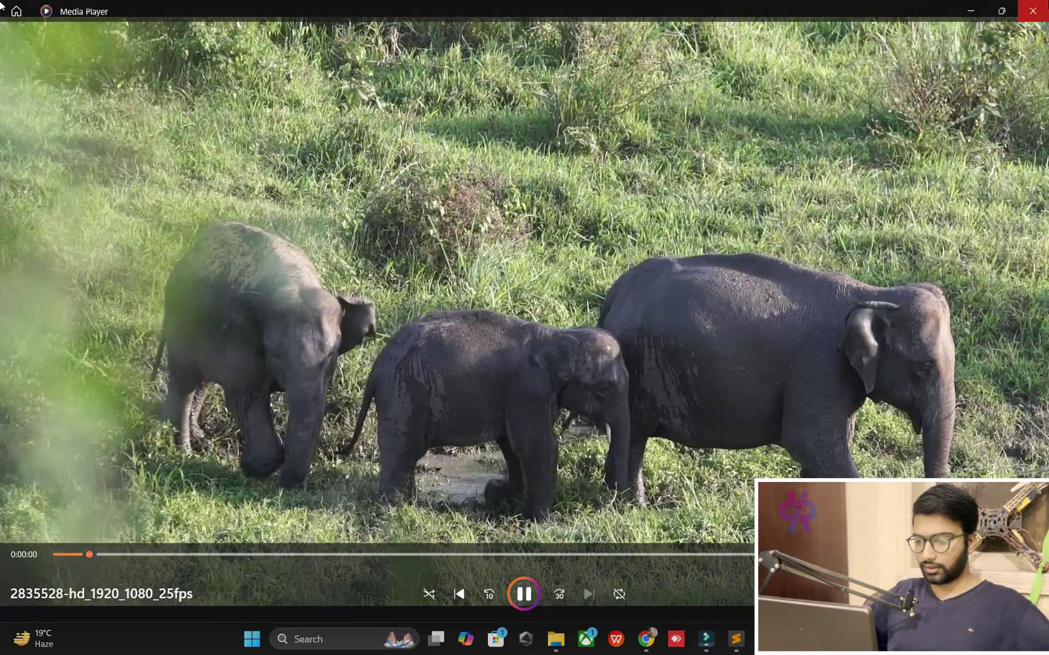
left_click(1033, 10)
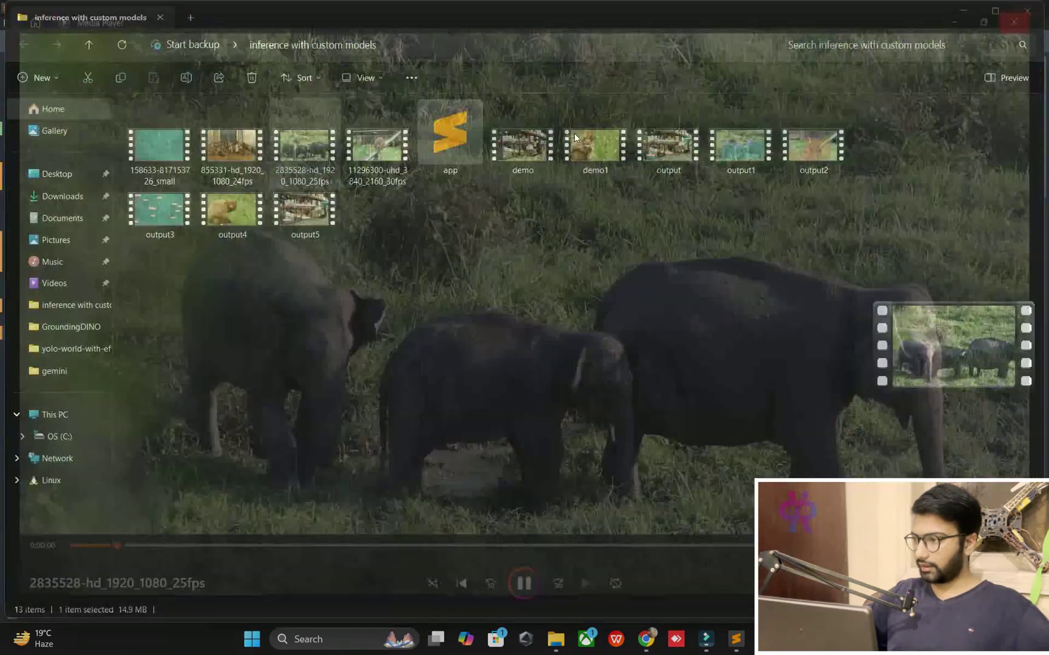
right_click(300, 179)
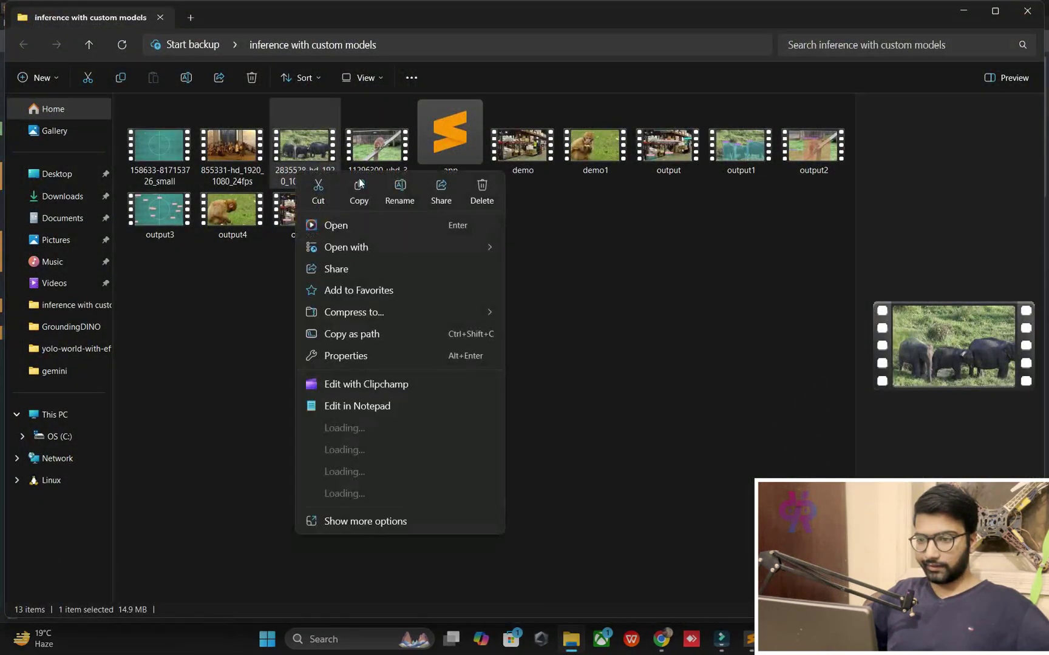
left_click(400, 190)
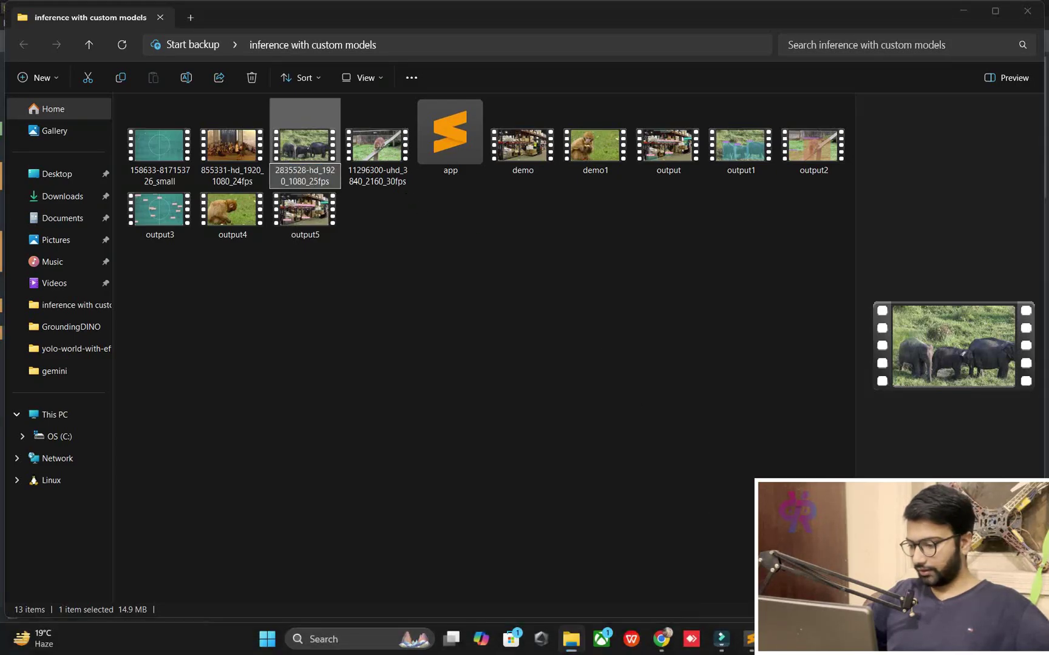
left_click(721, 640)
Replace demo1 in VIDEO_FILE with the elephant video file name and save app.py
left_click(747, 639)
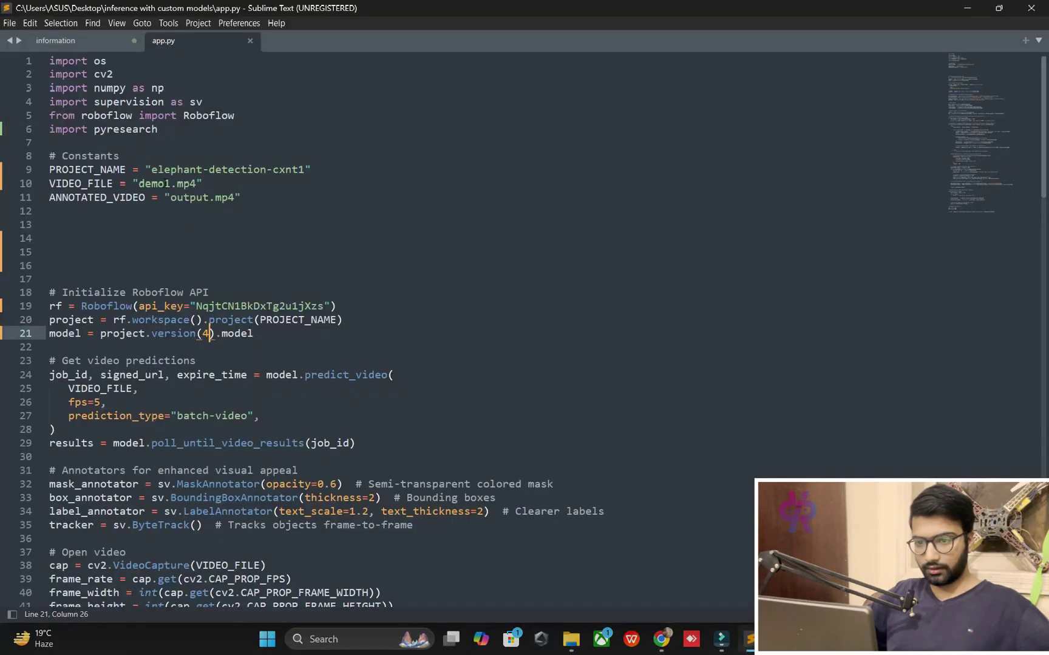
double_click(164, 183)
key("ctrl+v")
key("ctrl+s")
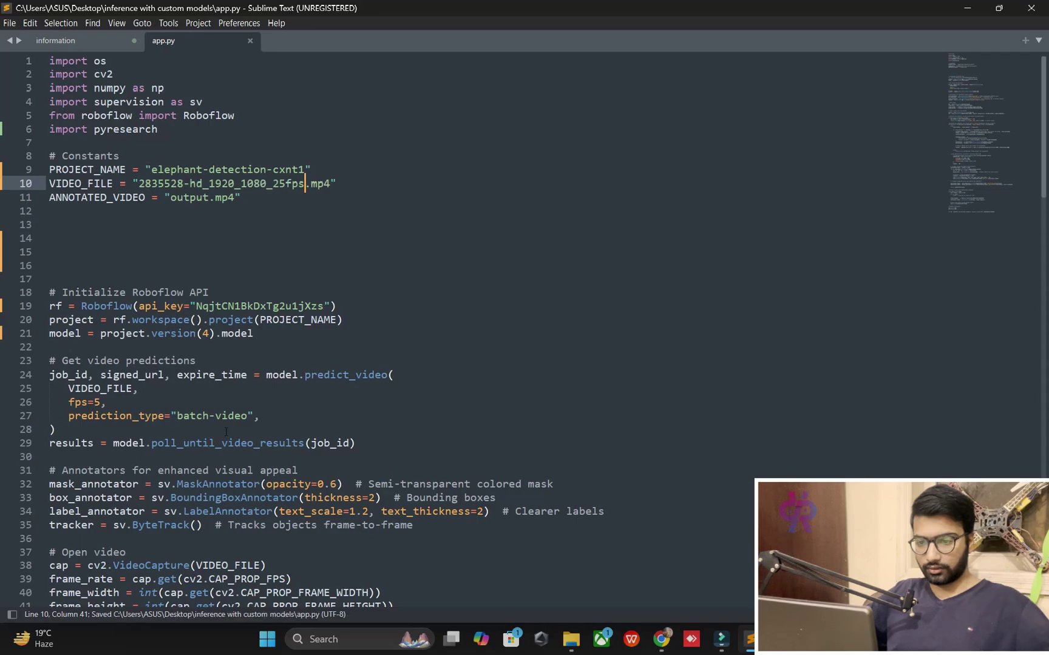
Rerun app.py in PowerShell so it polls the new elephant inference job
left_click(721, 639)
type("ce with custom models> clear")
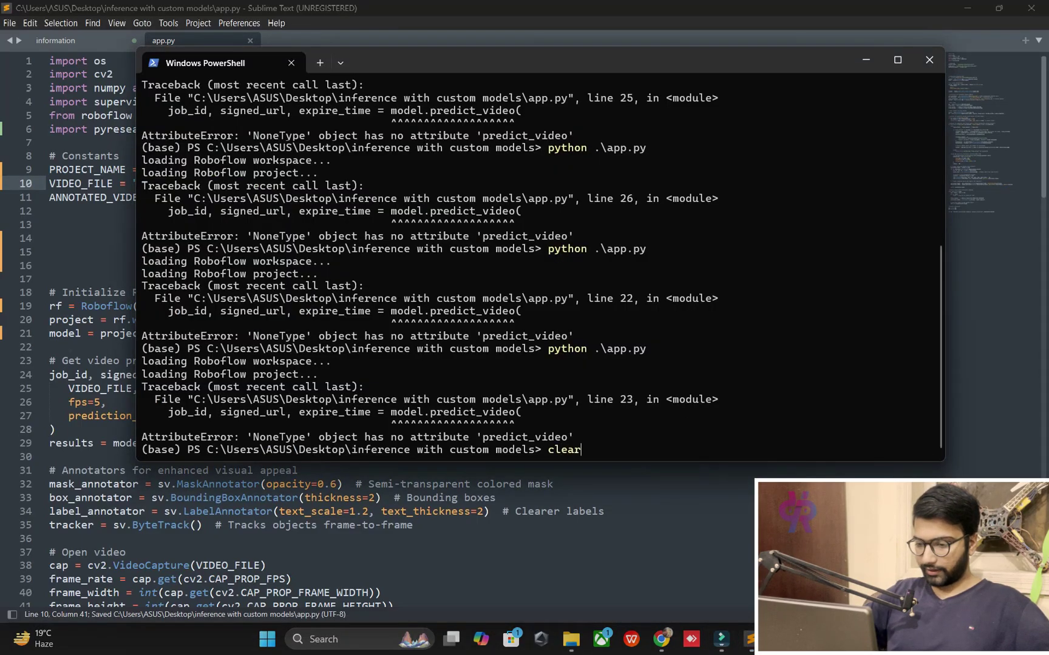
key("Return")
key("Up")
key("Up")
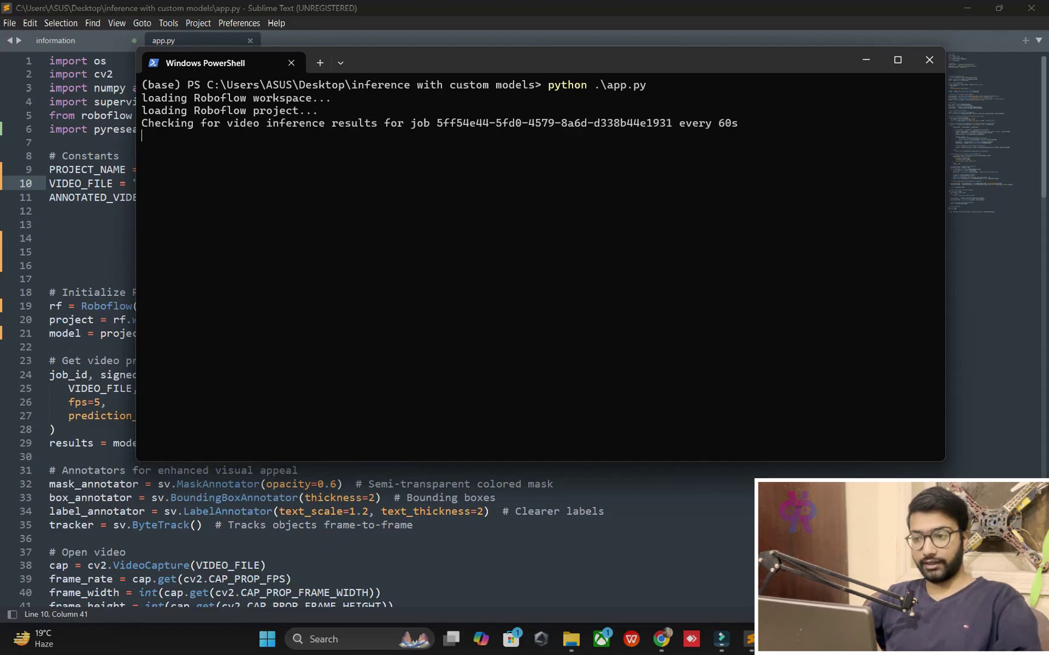
left_click_drag(492, 63, 485, 105)
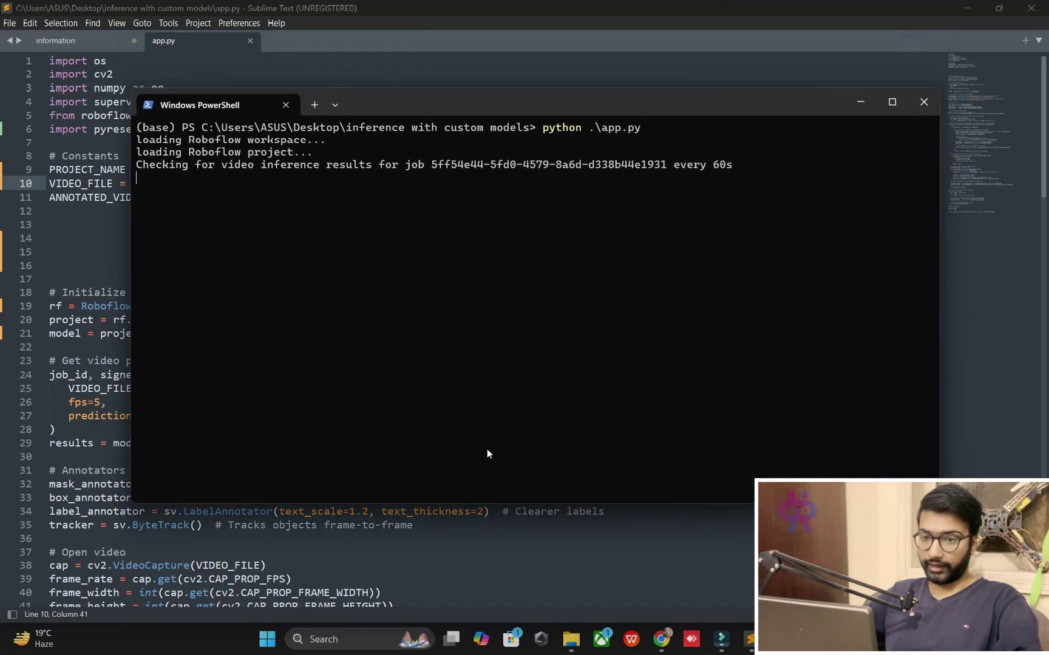
left_click(571, 640)
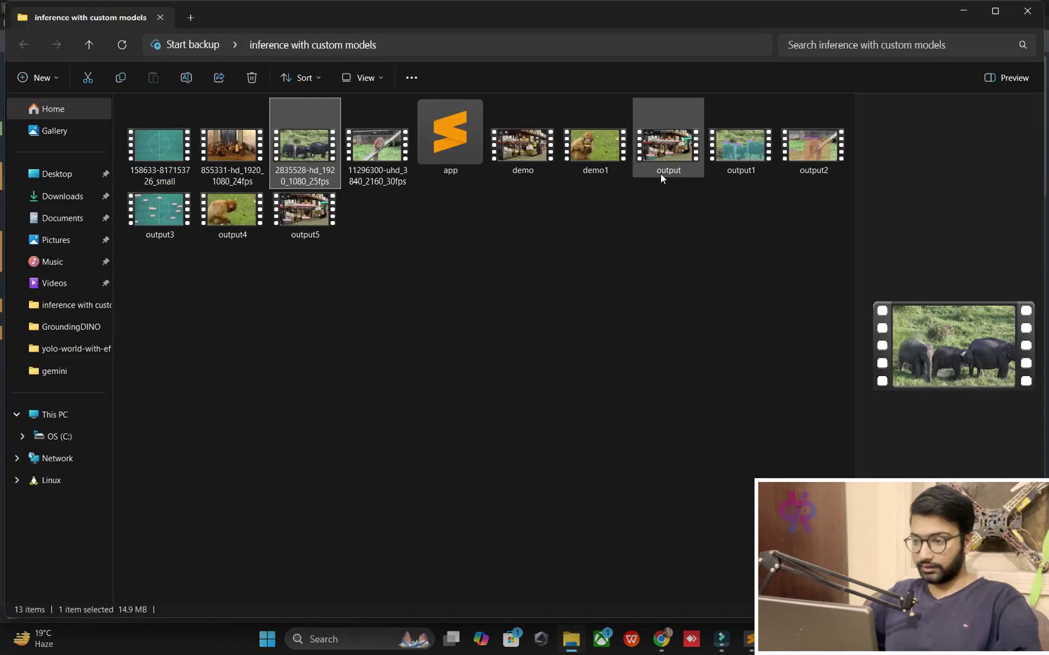
Rearrange the windows and maximize PowerShell showing the waiting app.py run
double_click(671, 144)
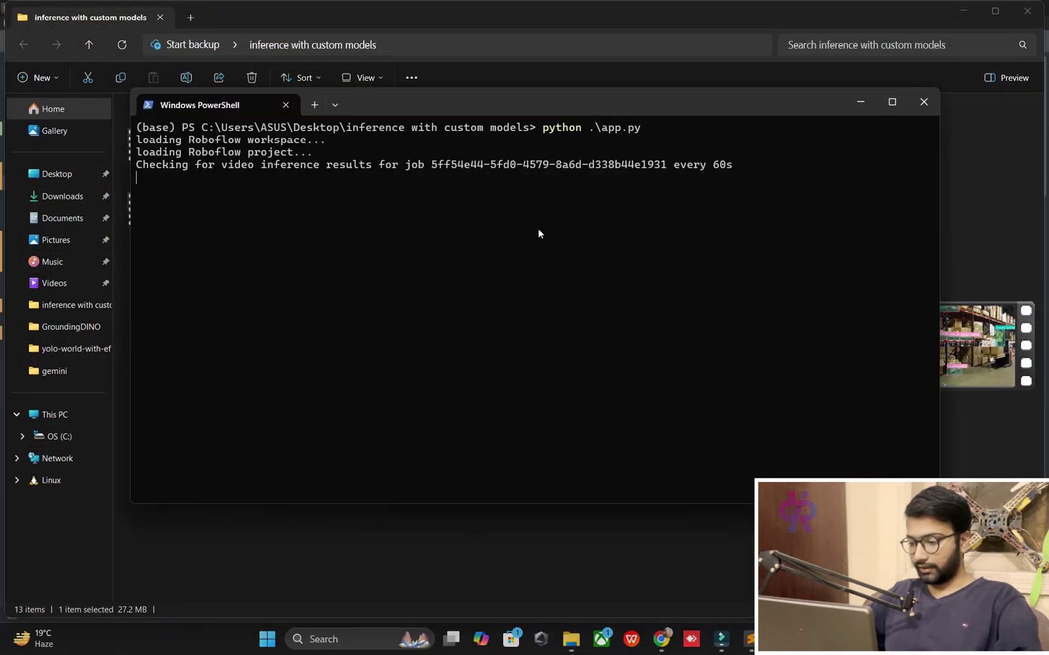
mouse_move(470, 105)
left_mouse_down()
mouse_move(444, 255)
mouse_move(456, 265)
left_mouse_up()
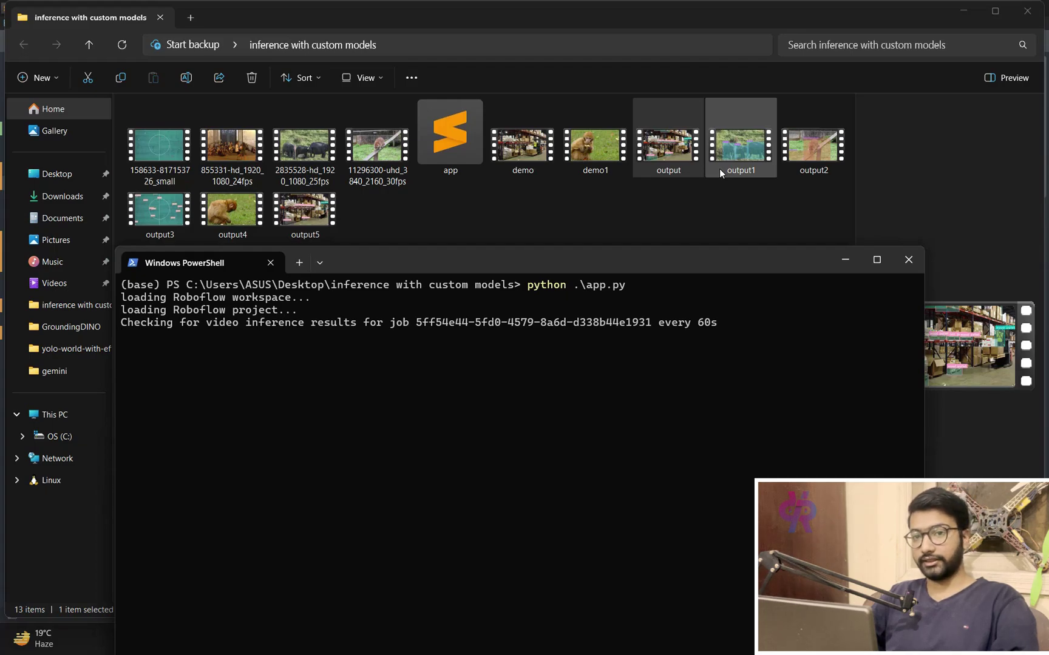
double_click(434, 136)
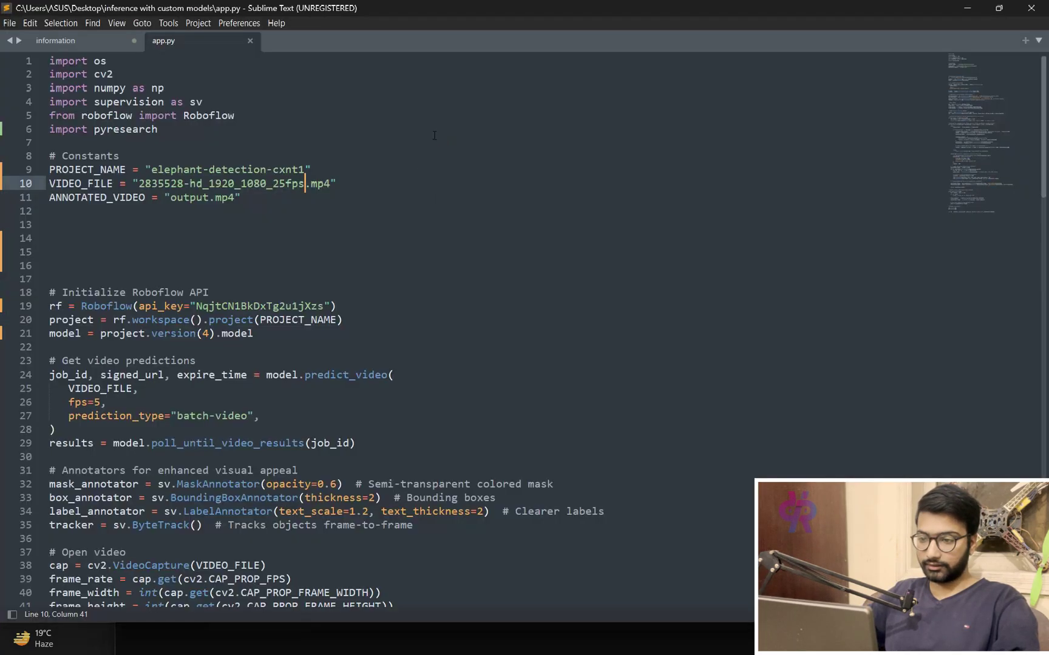
left_click(1031, 7)
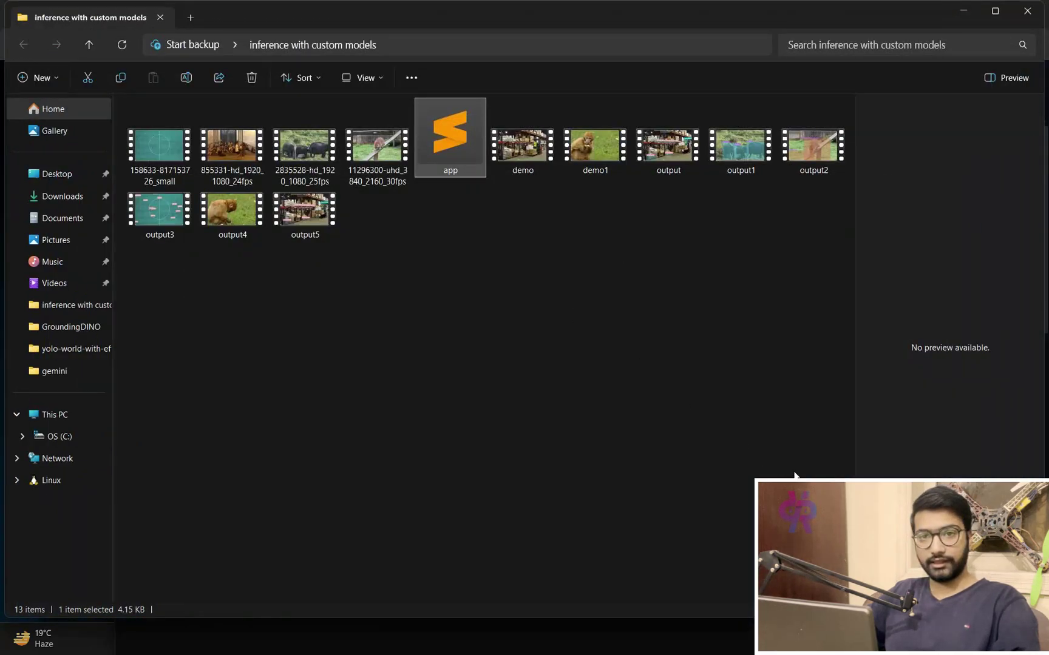
left_click(973, 12)
double_click(614, 263)
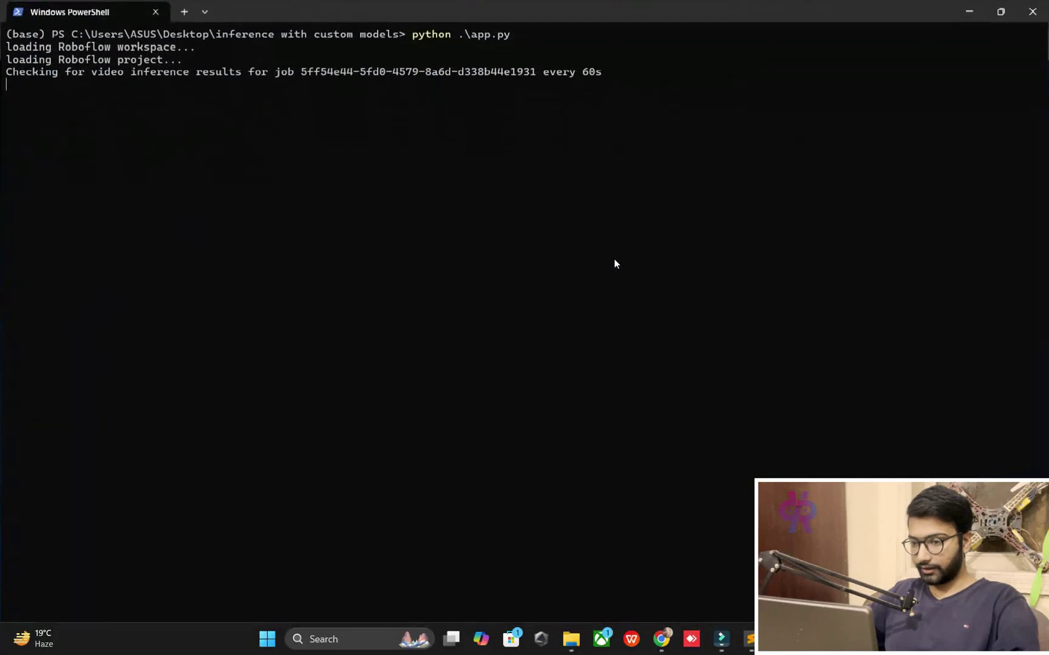
Delete spare blank line 16 from app.py, then highlight the terminal's checking-for-results line
left_click(748, 638)
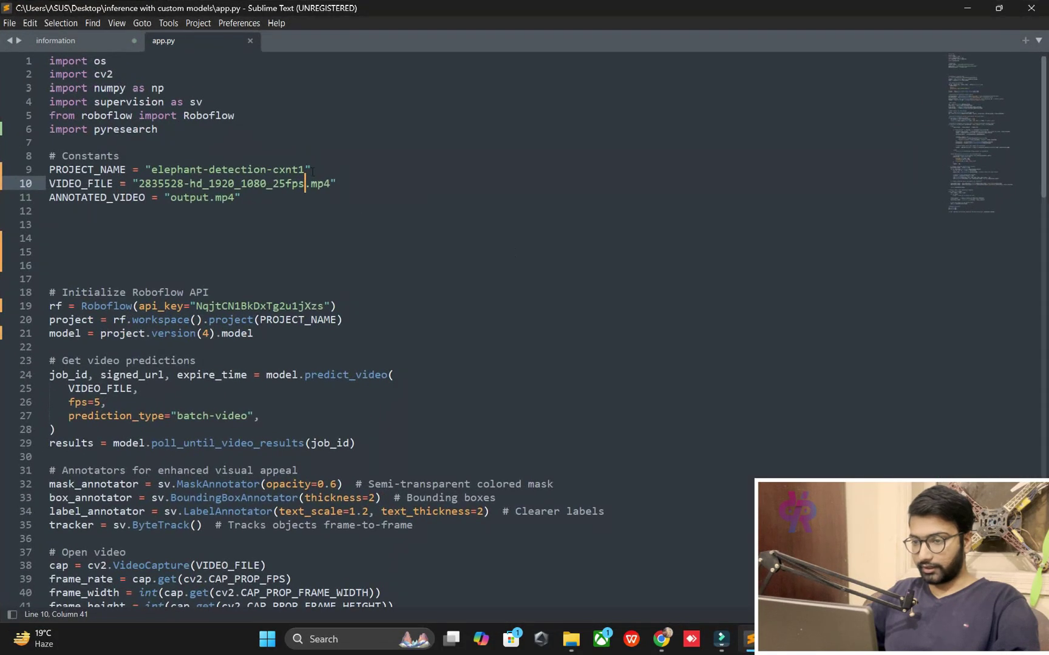
left_click(242, 261)
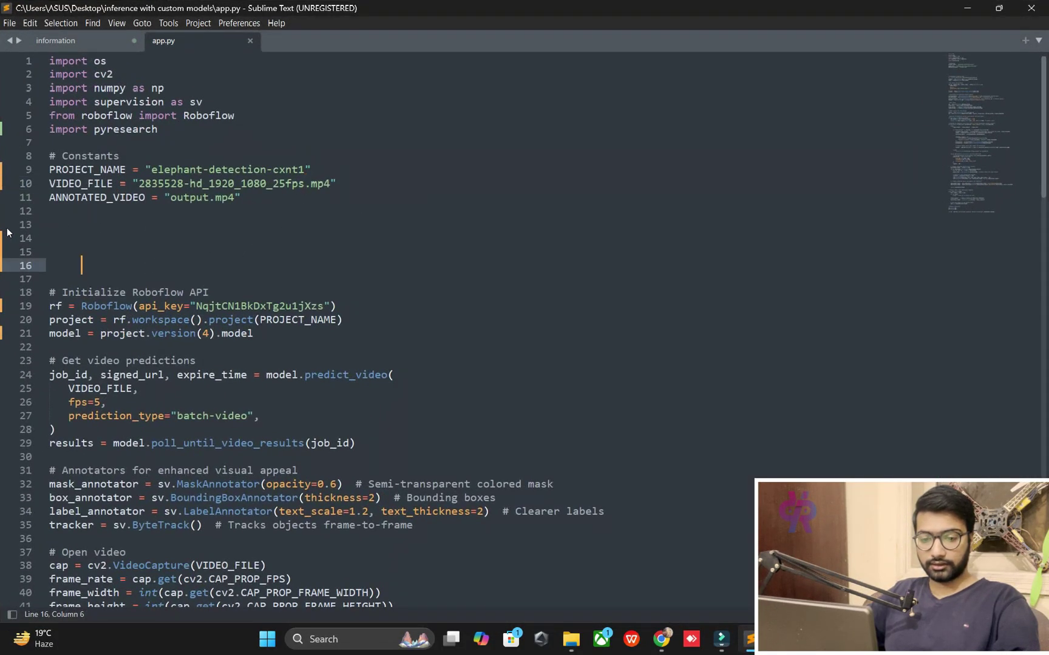
key("ctrl+z")
key("ctrl+z")
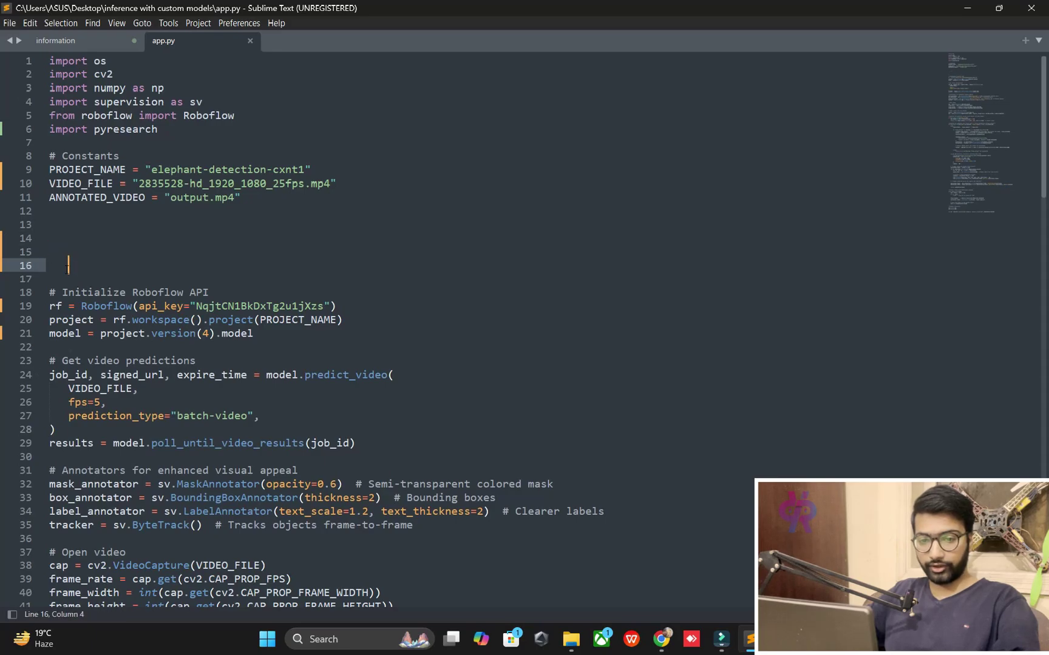
key("BackSpace")
key("BackSpace")
key("BackSpace")
key("BackSpace")
key("BackSpace")
key("BackSpace")
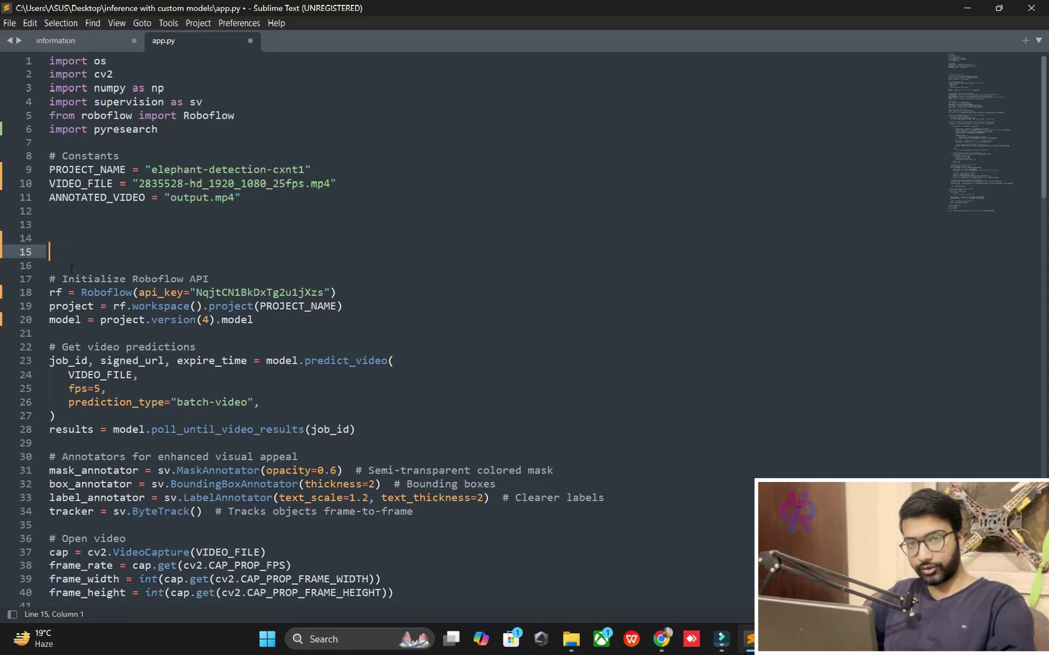
key("alt+Tab")
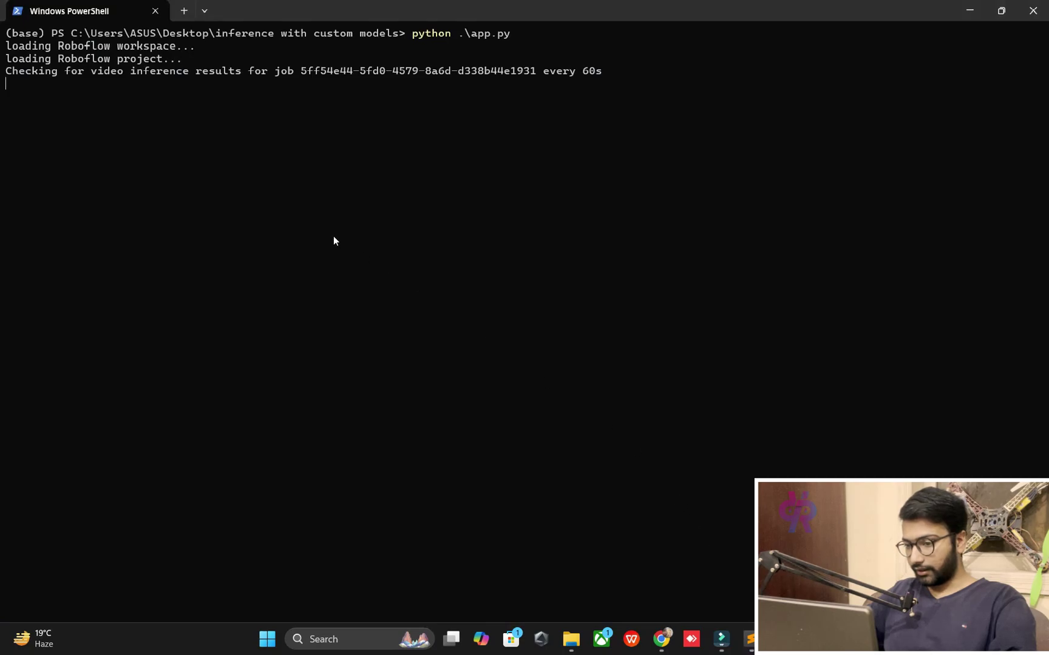
triple_click(92, 72)
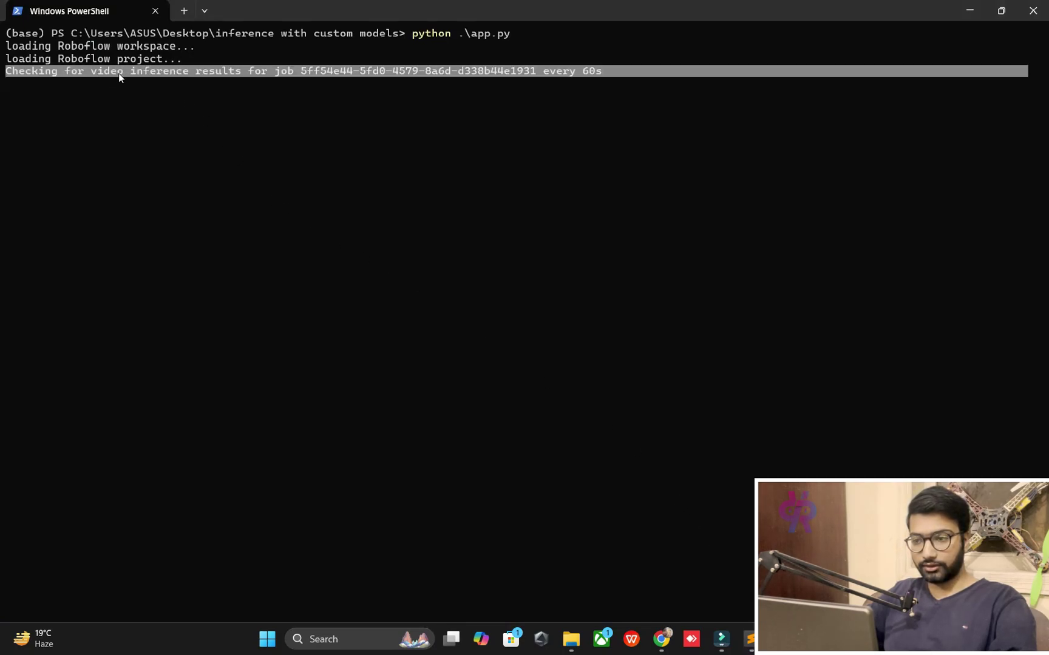
key("ctrl+c")
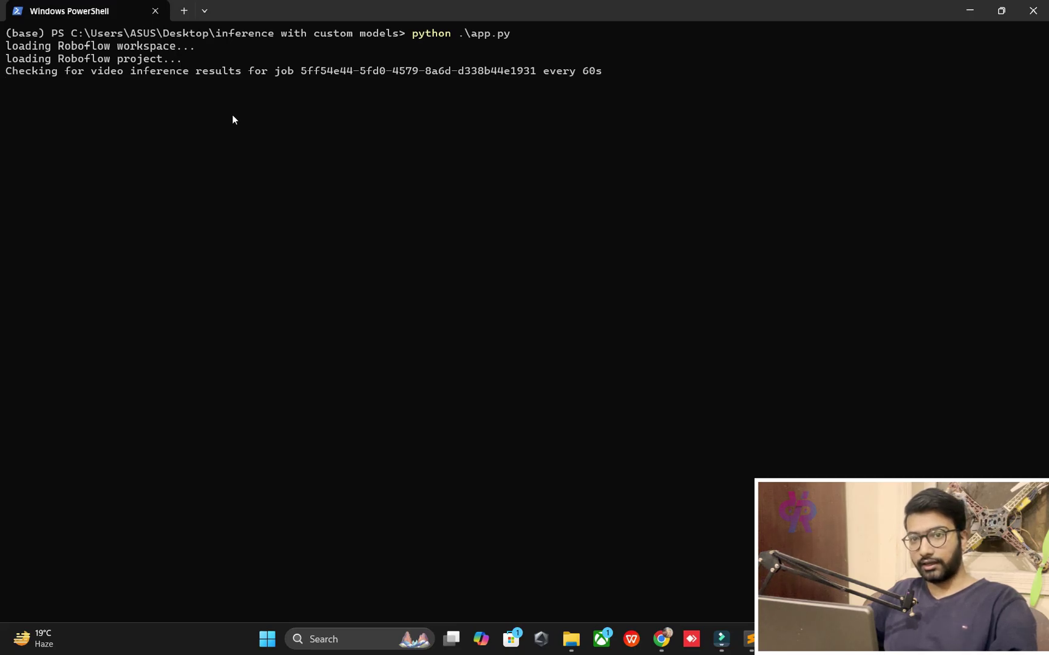
Browse the Computer Vision Datasets category page on Roboflow Universe in Chrome
left_click(661, 639)
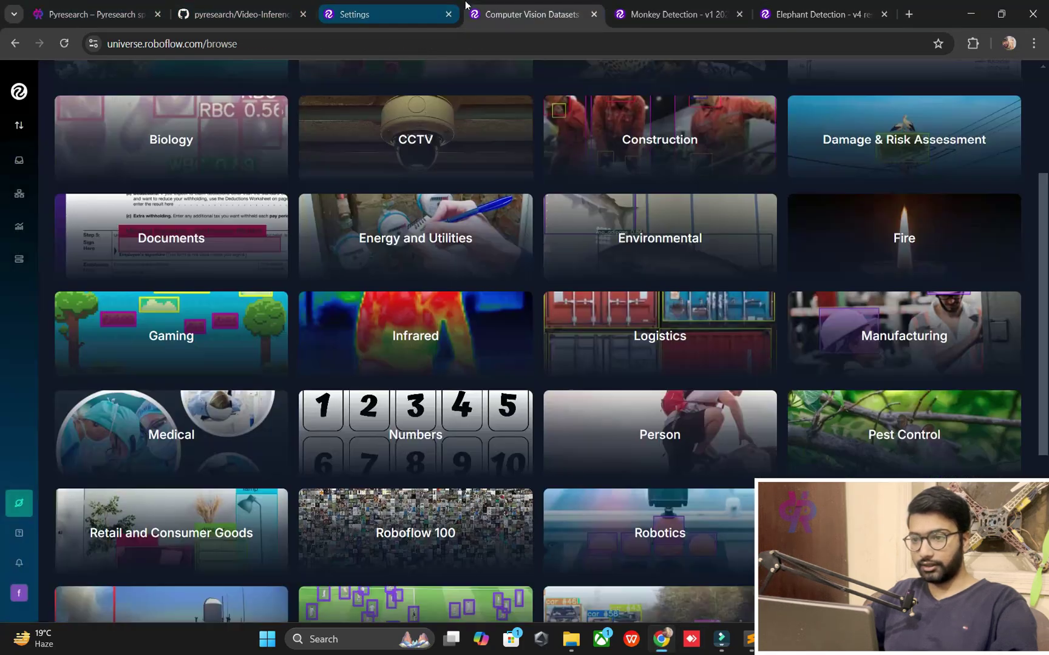
left_click(524, 14)
left_click(382, 11)
left_click(525, 15)
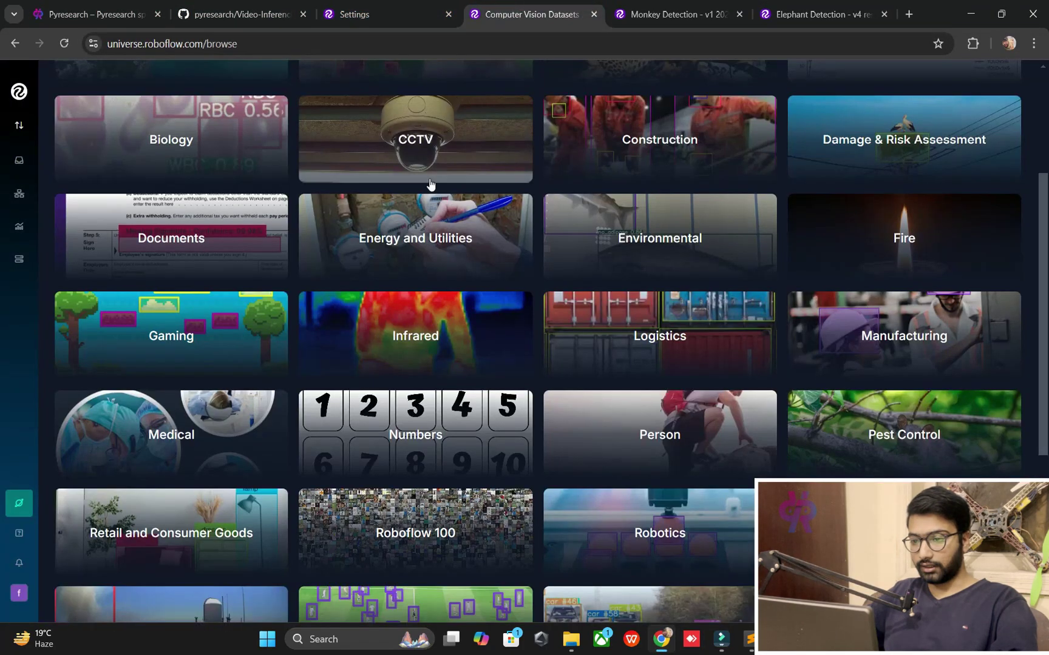
scroll(219, 240, "up", 3)
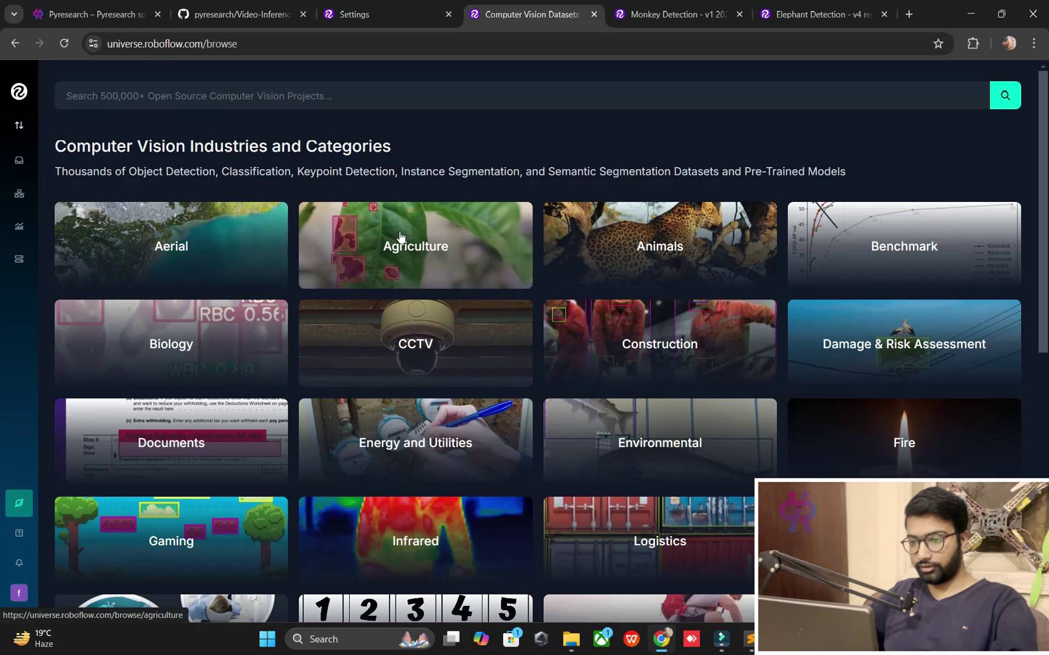
scroll(389, 197, "down", 5)
scroll(400, 237, "up", 1)
scroll(399, 237, "up", 4)
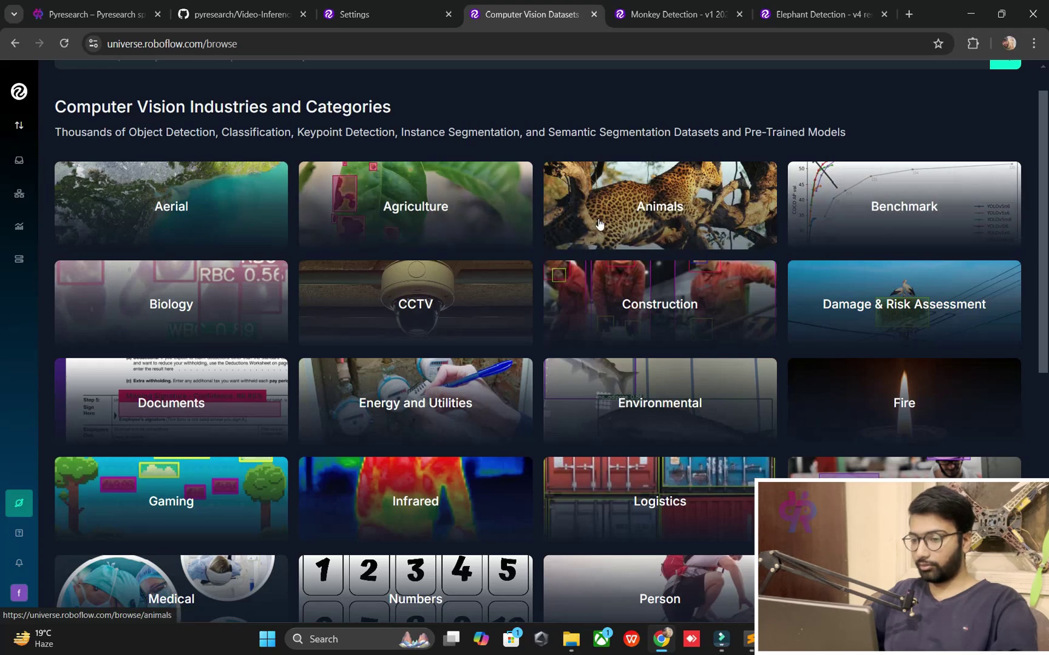
scroll(410, 233, "down", 1)
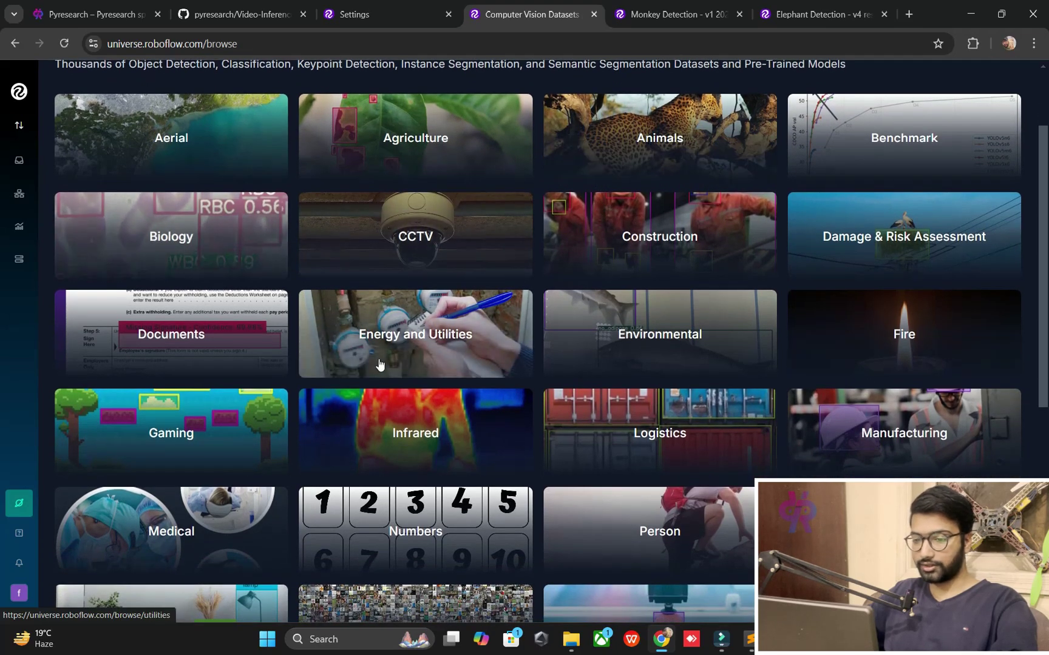
scroll(382, 367, "down", 4)
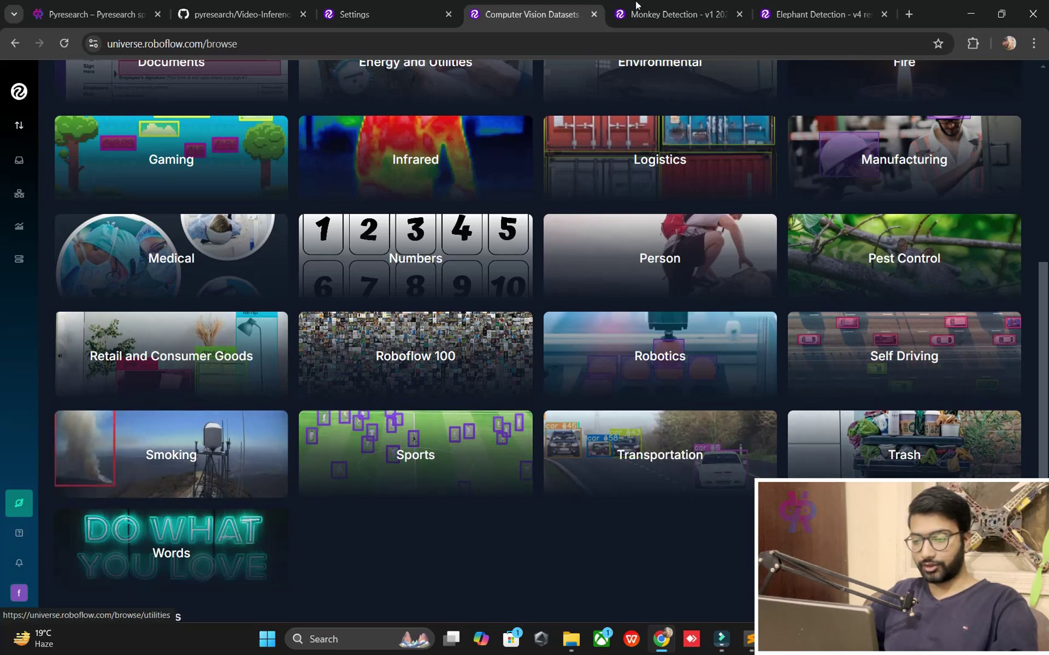
Highlight the PROJECT_NAME on line 9 and the api_key on line 18, then check the terminal
key("alt+Tab")
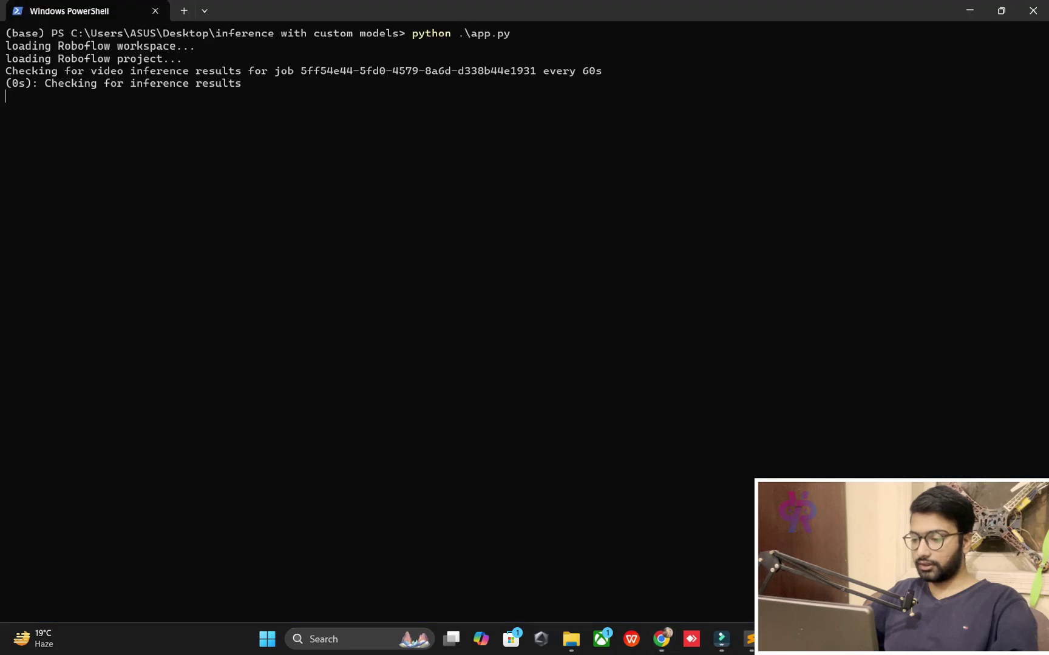
left_click(750, 646)
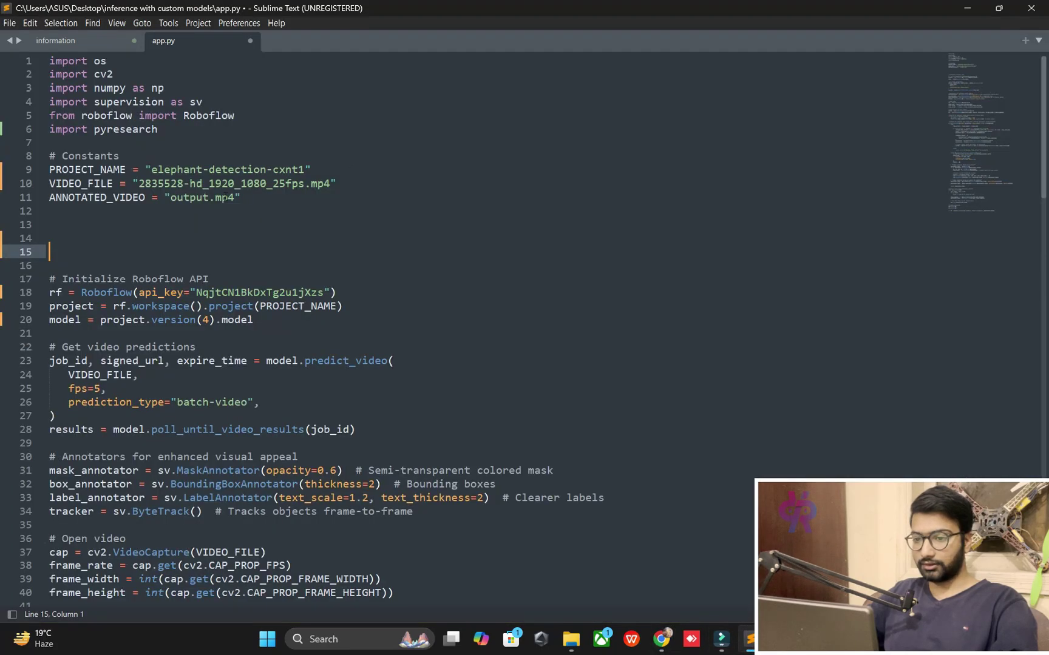
left_click_drag(150, 170, 299, 169)
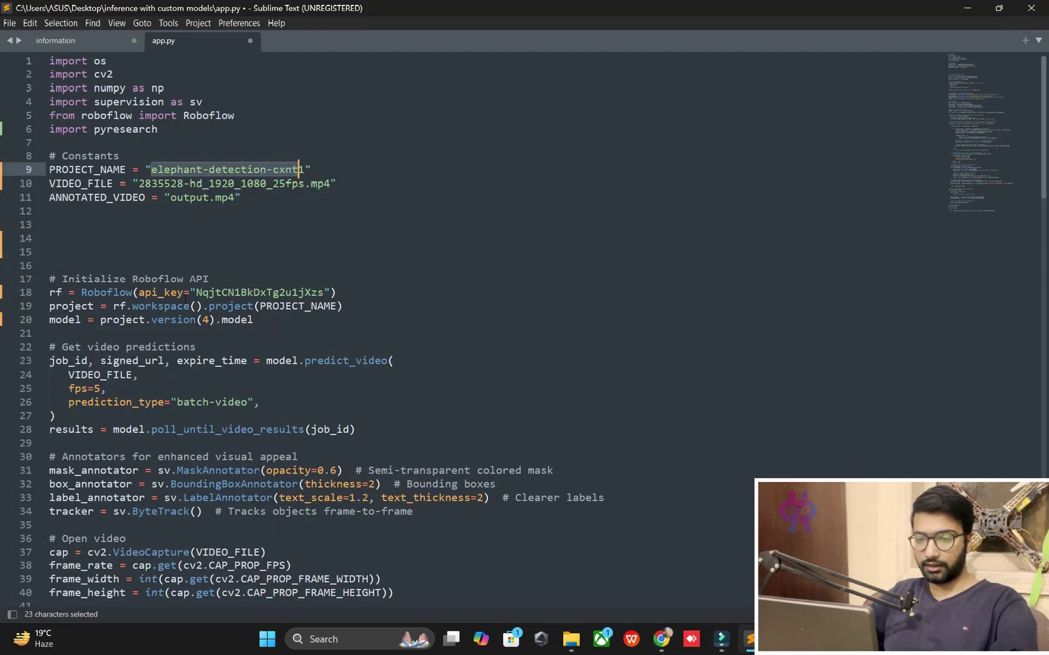
double_click(221, 292)
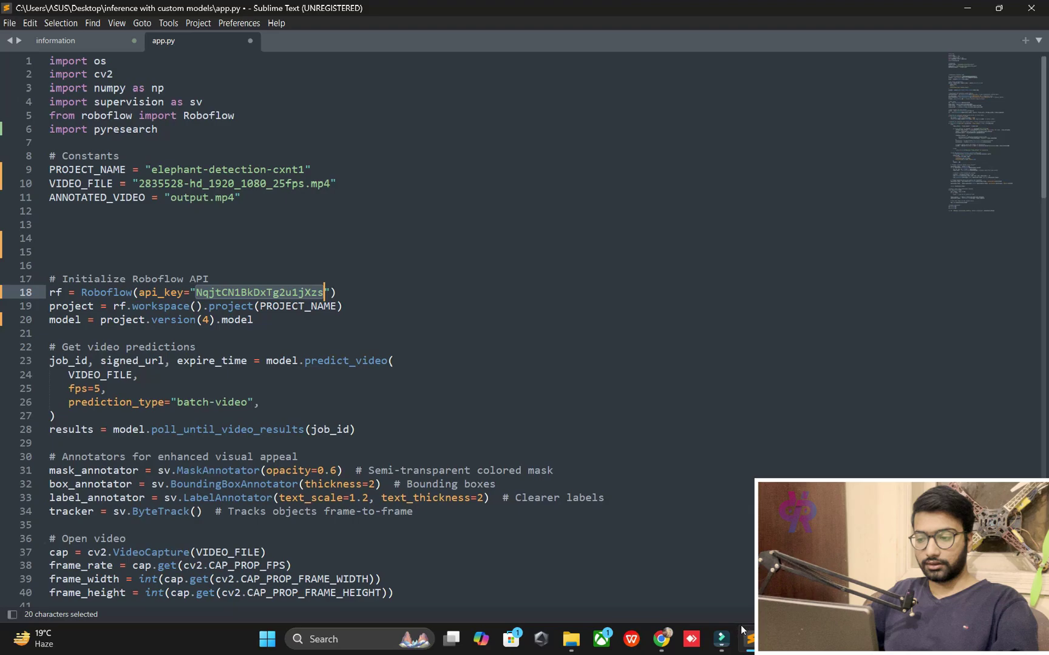
left_click(720, 640)
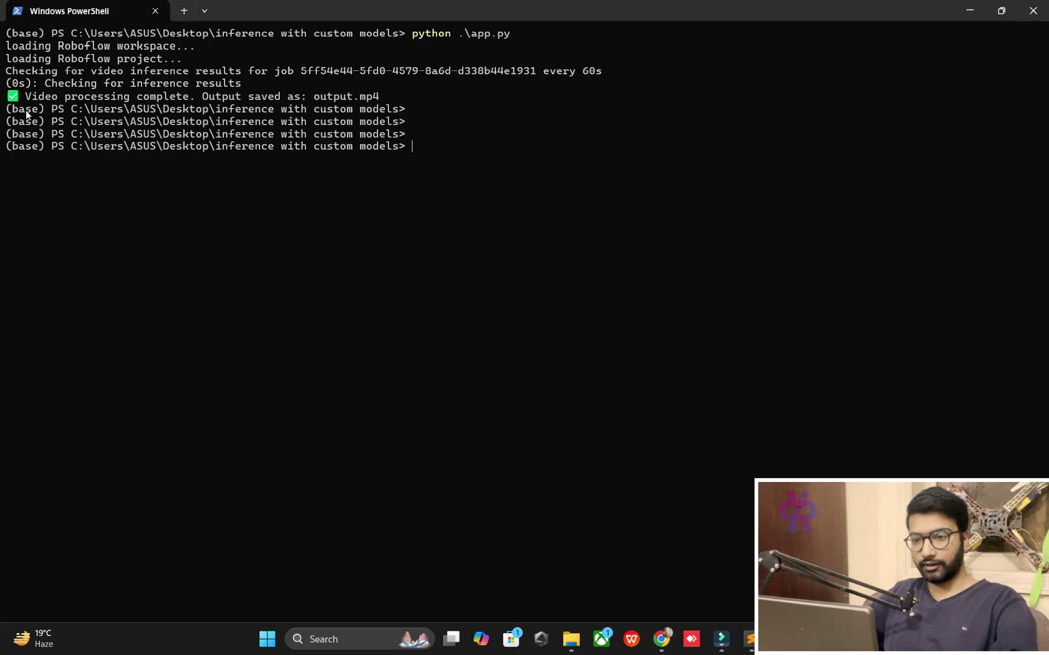
Highlight the video-processing-complete message and play output.mp4 from the project folder
triple_click(82, 97)
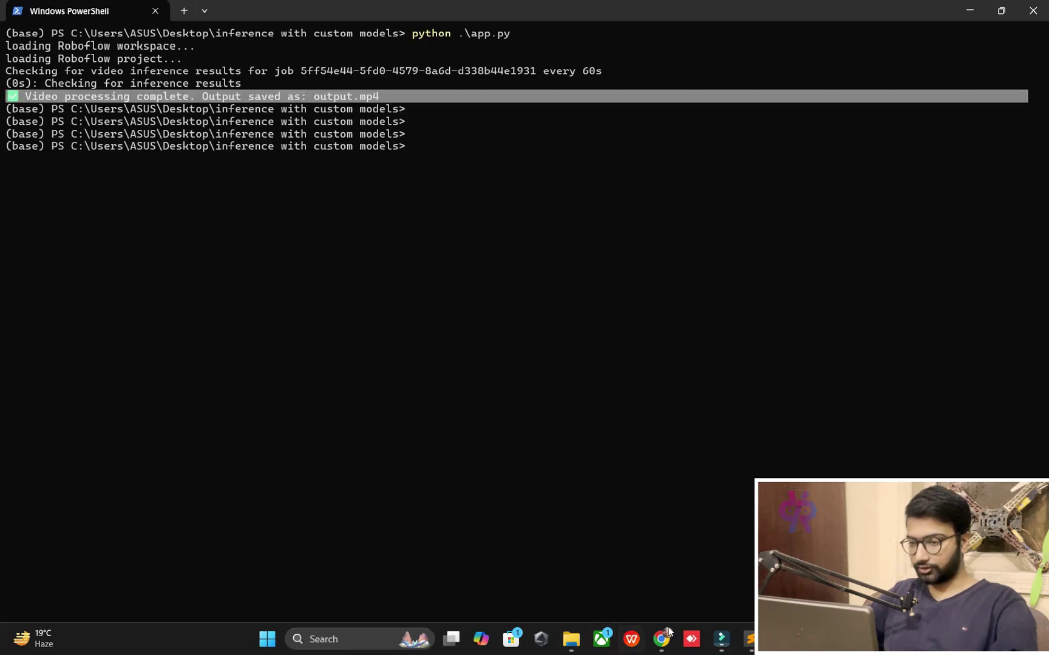
left_click(573, 650)
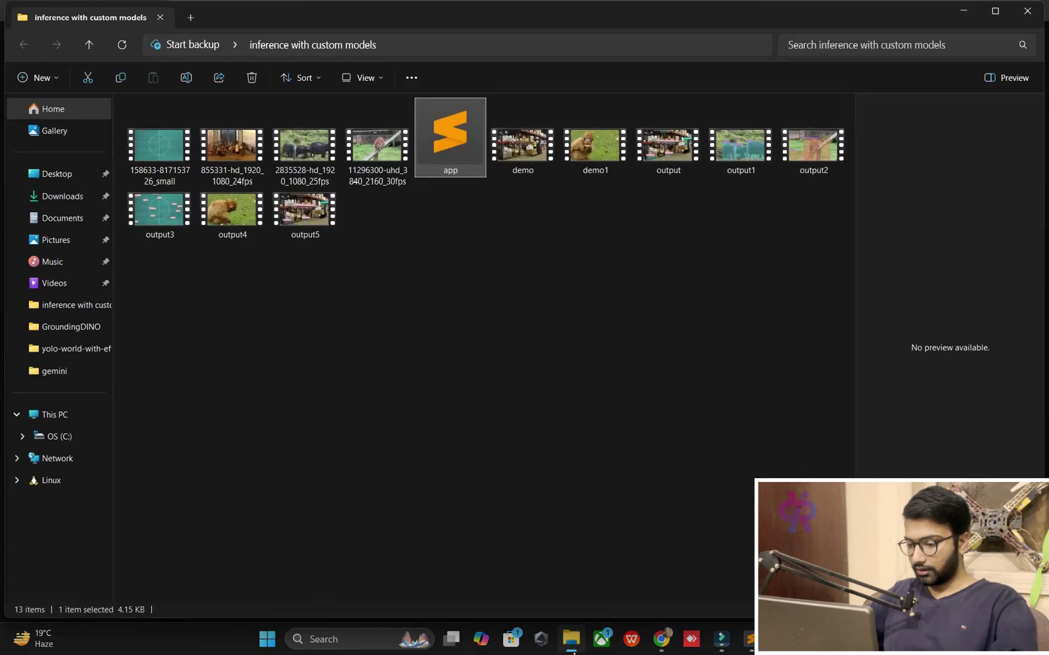
double_click(661, 165)
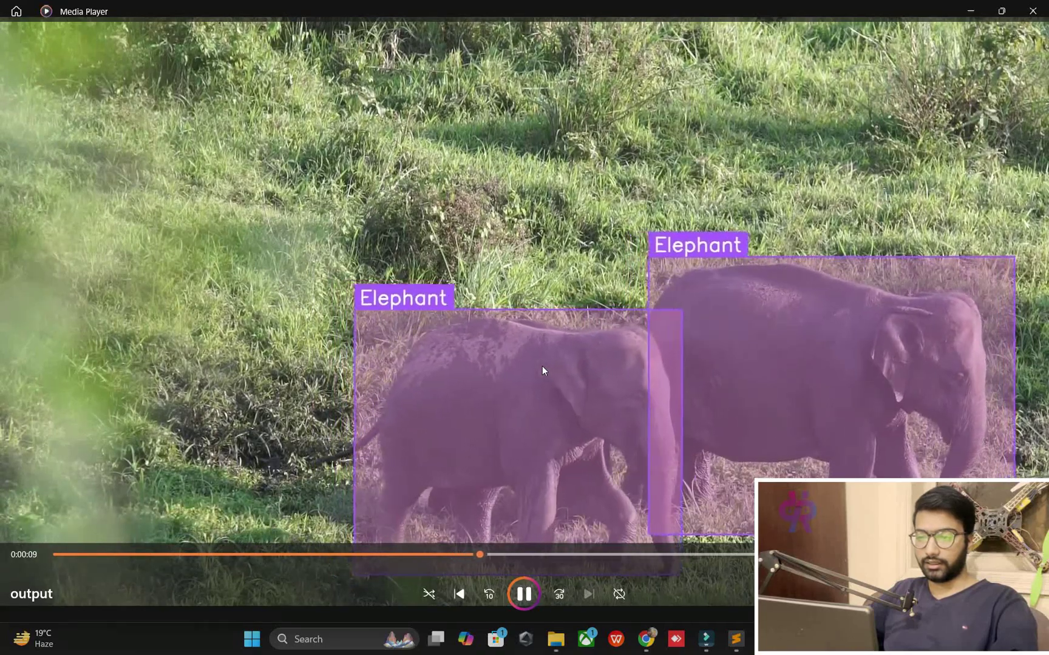
left_click(736, 641)
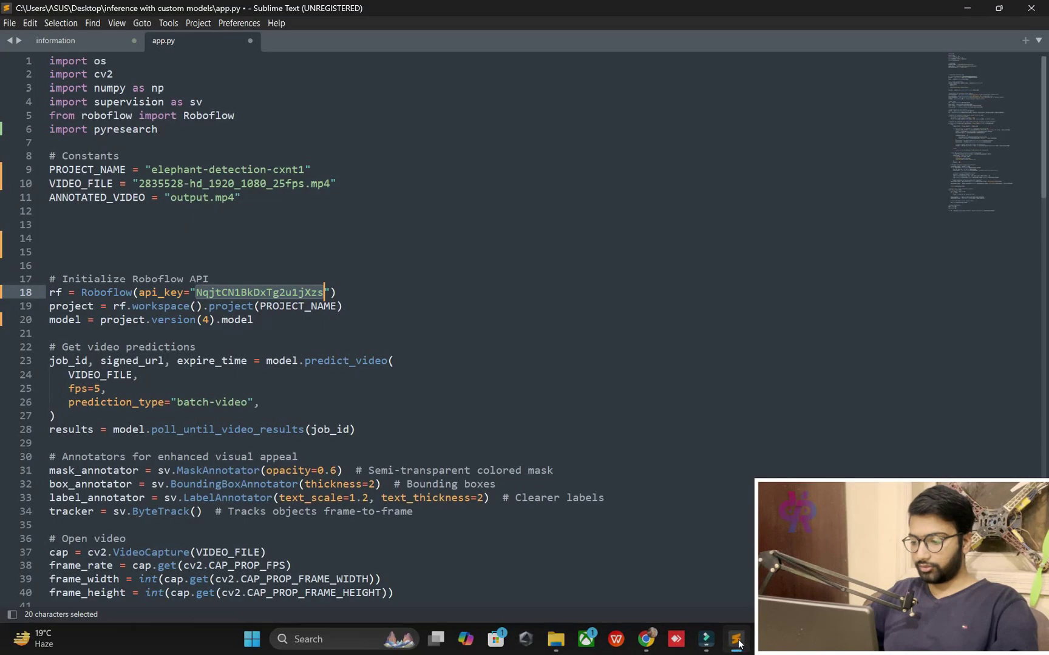
scroll(491, 327, "down", 3)
left_click_drag(48, 135, 305, 193)
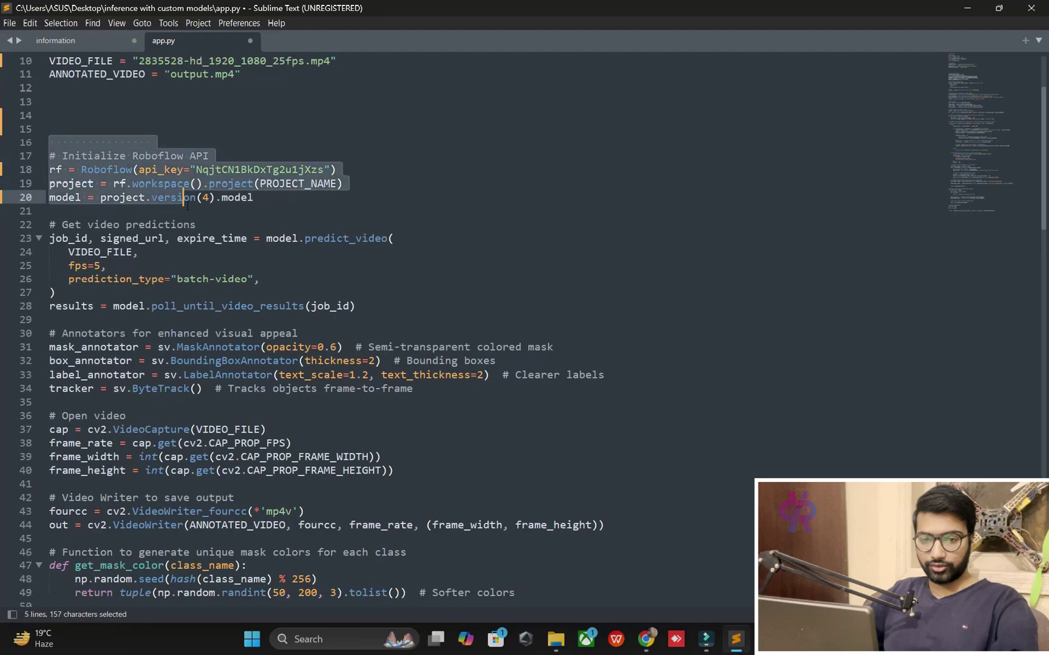
scroll(71, 208, "down", 1)
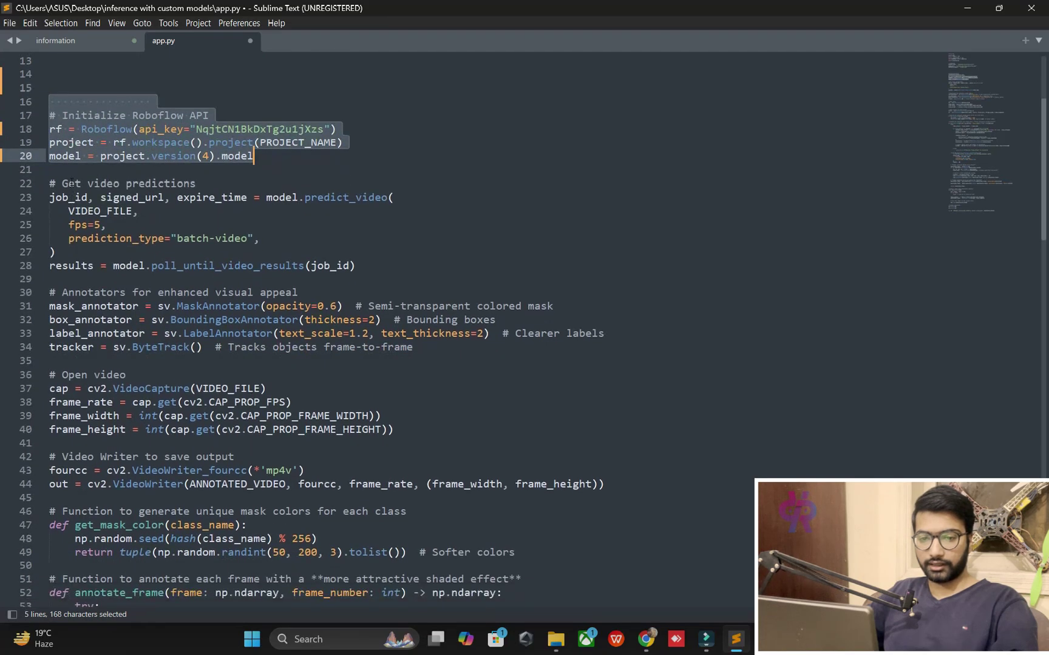
left_click_drag(88, 184, 272, 247)
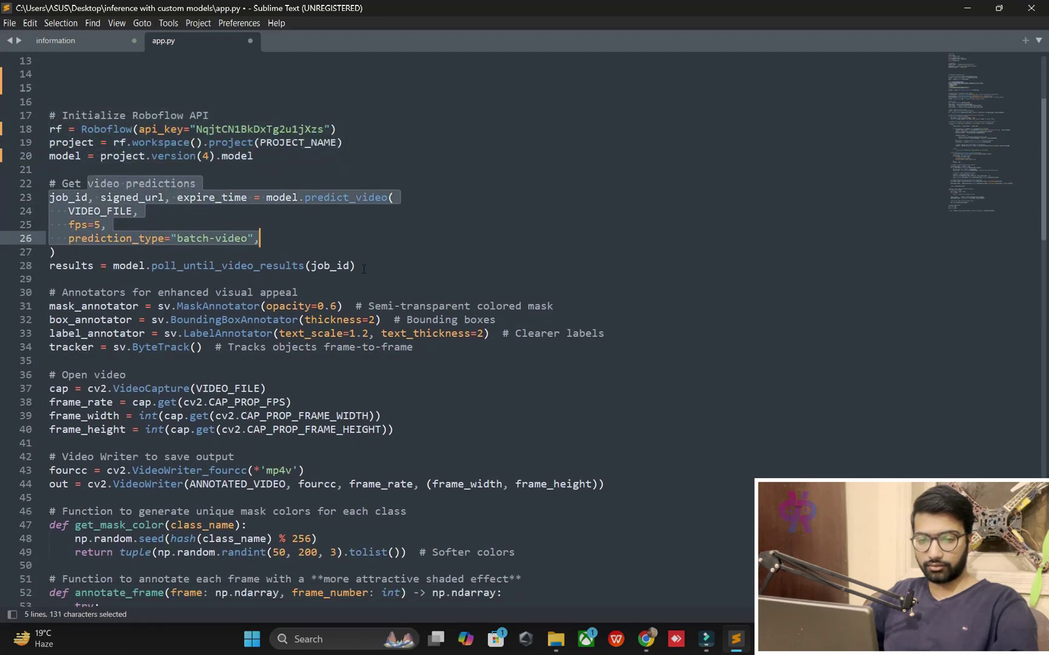
left_click_drag(363, 268, 49, 197)
scroll(50, 198, "down", 1)
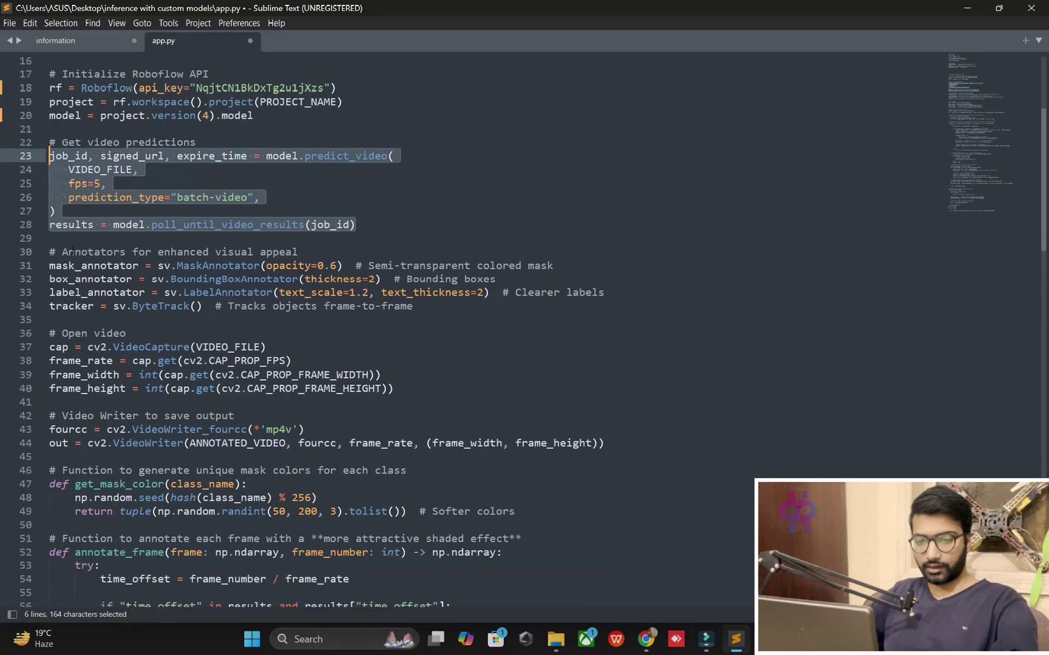
left_click_drag(72, 251, 436, 310)
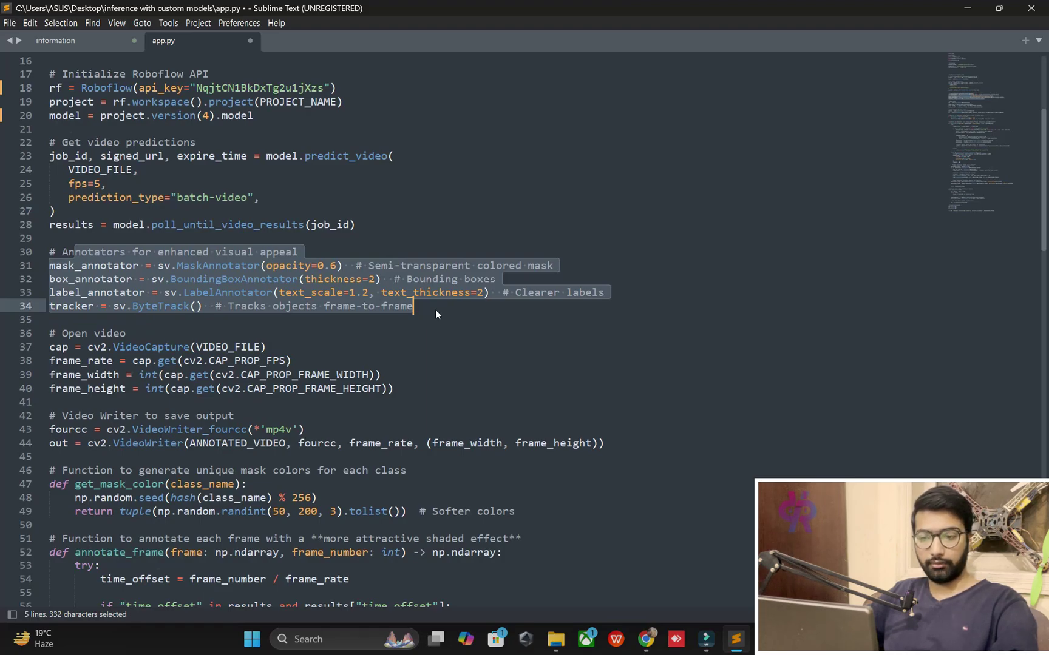
left_click(280, 316)
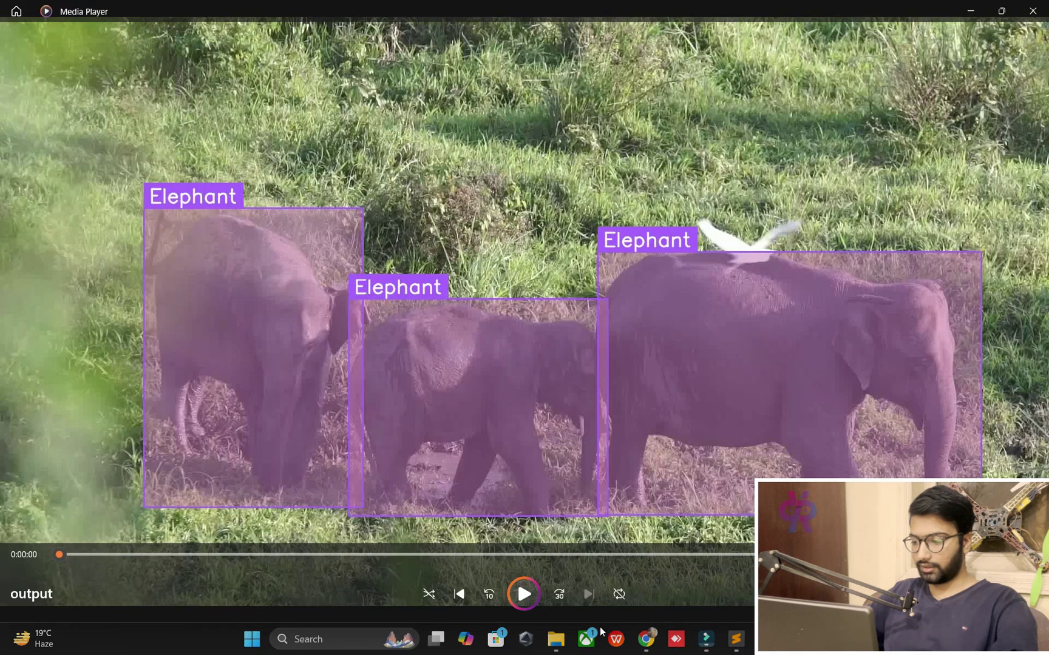
left_click(557, 640)
left_click(735, 640)
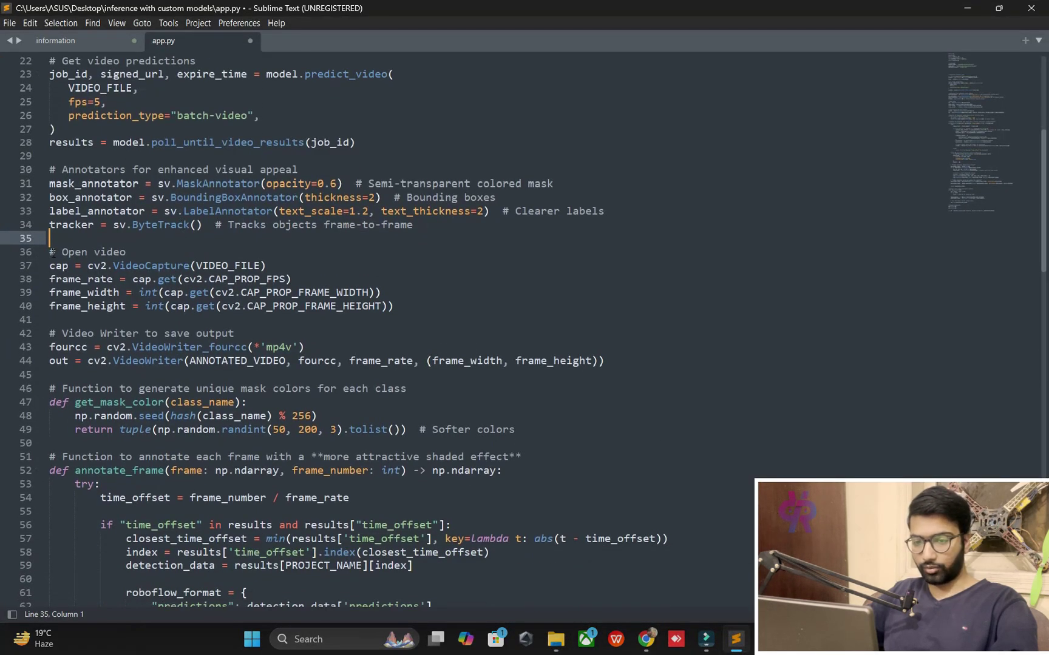
Highlight the Open video and Video Writer code blocks to explain them
left_click_drag(49, 251, 272, 321)
scroll(272, 322, "down", 2)
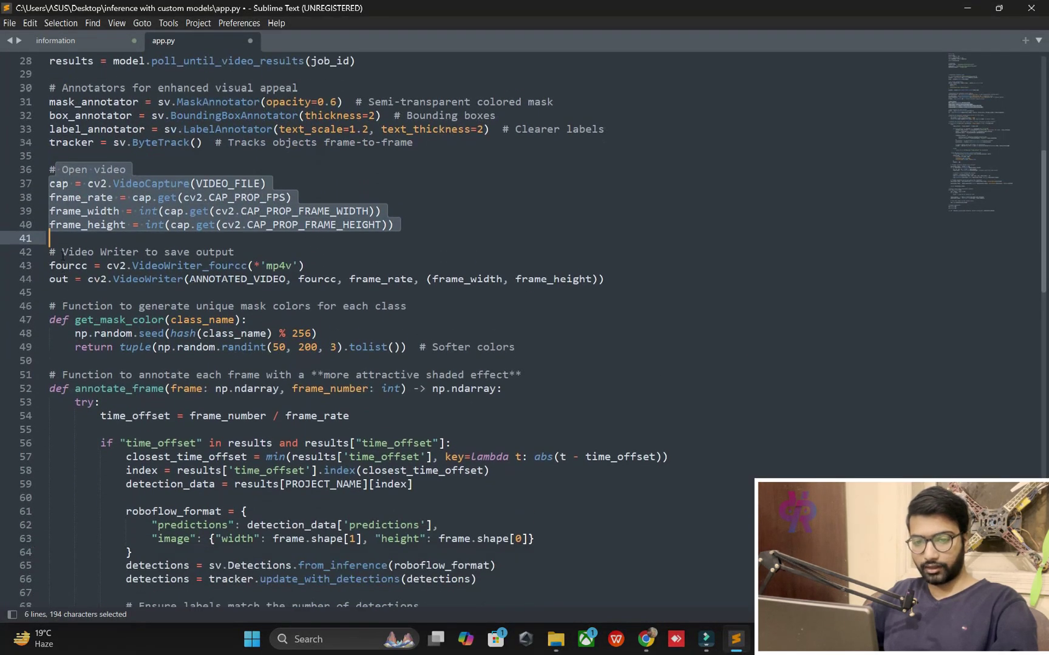
left_click_drag(62, 256, 183, 281)
double_click(90, 254)
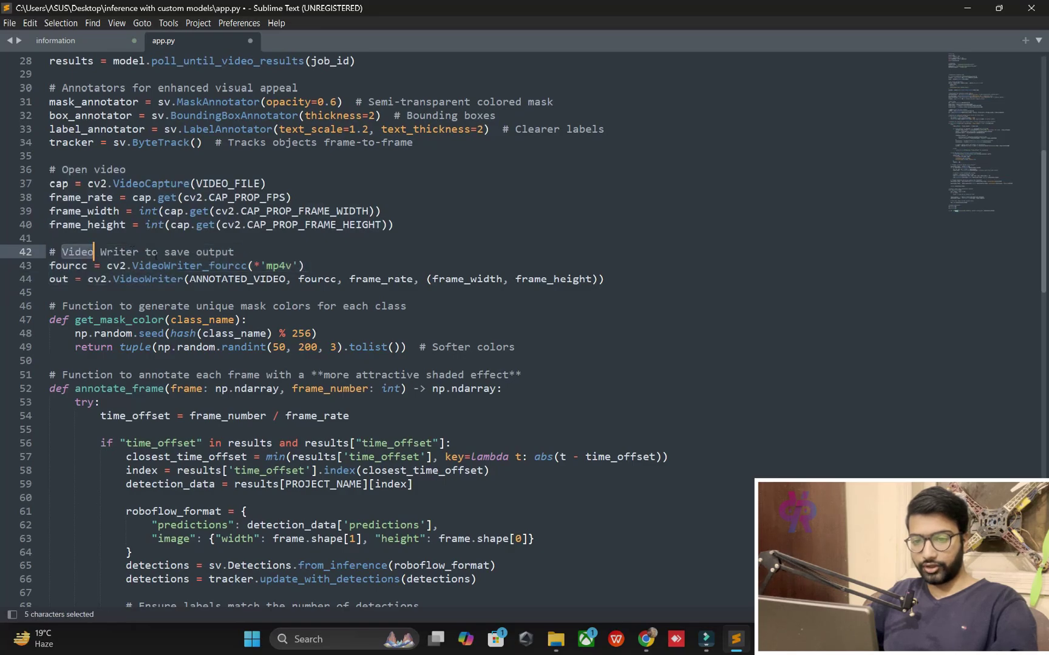
scroll(192, 255, "down", 1)
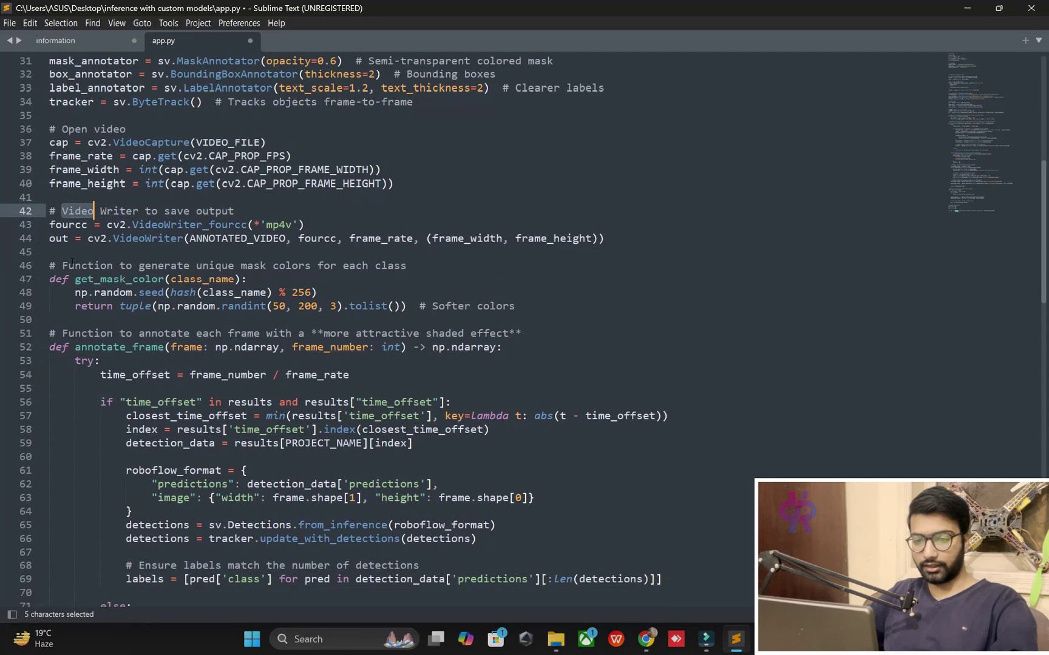
mouse_move(63, 266)
left_mouse_down()
mouse_move(216, 293)
mouse_move(276, 322)
left_mouse_up()
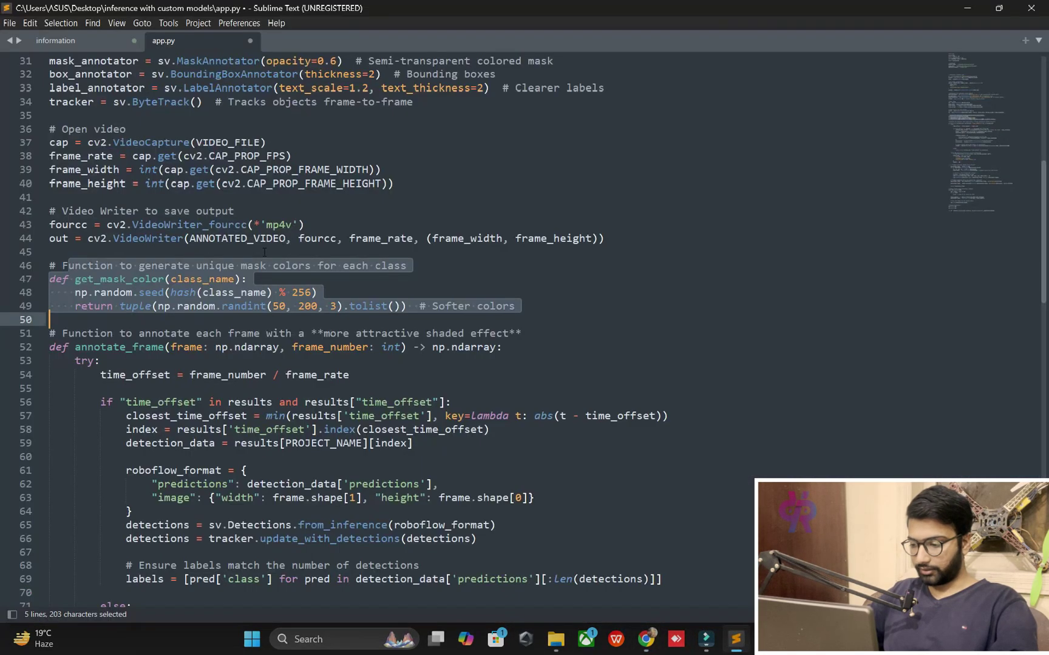
scroll(264, 253, "down", 2)
Walk through annotate_frame, from the time_offset check to the detections conversion
left_click_drag(62, 251, 152, 308)
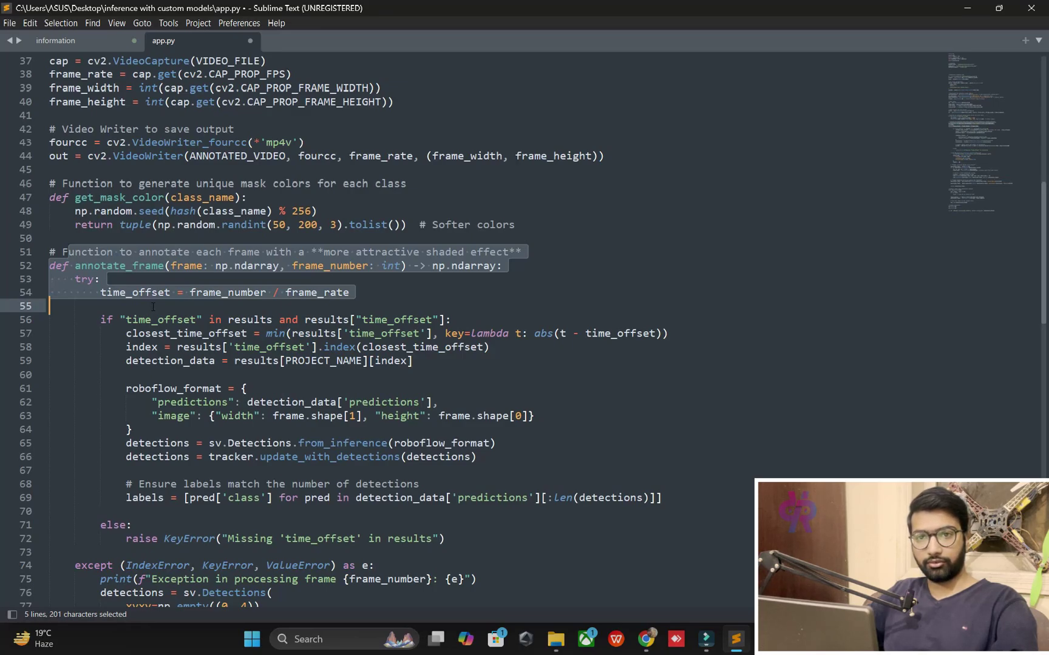
left_click_drag(151, 308, 159, 334)
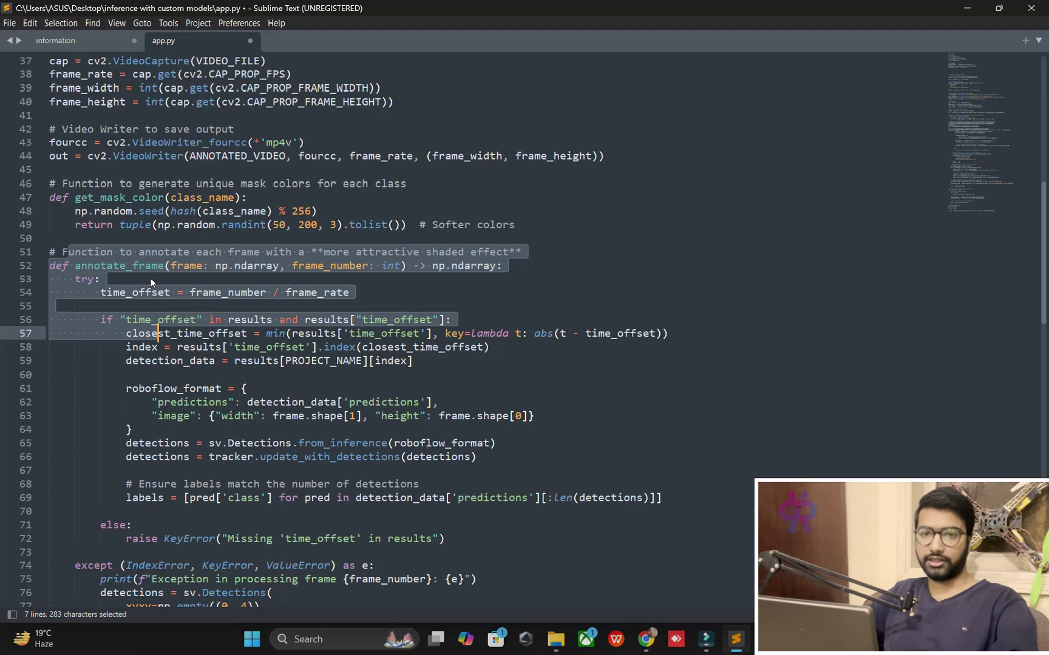
scroll(150, 278, "down", 2)
scroll(180, 266, "down", 1)
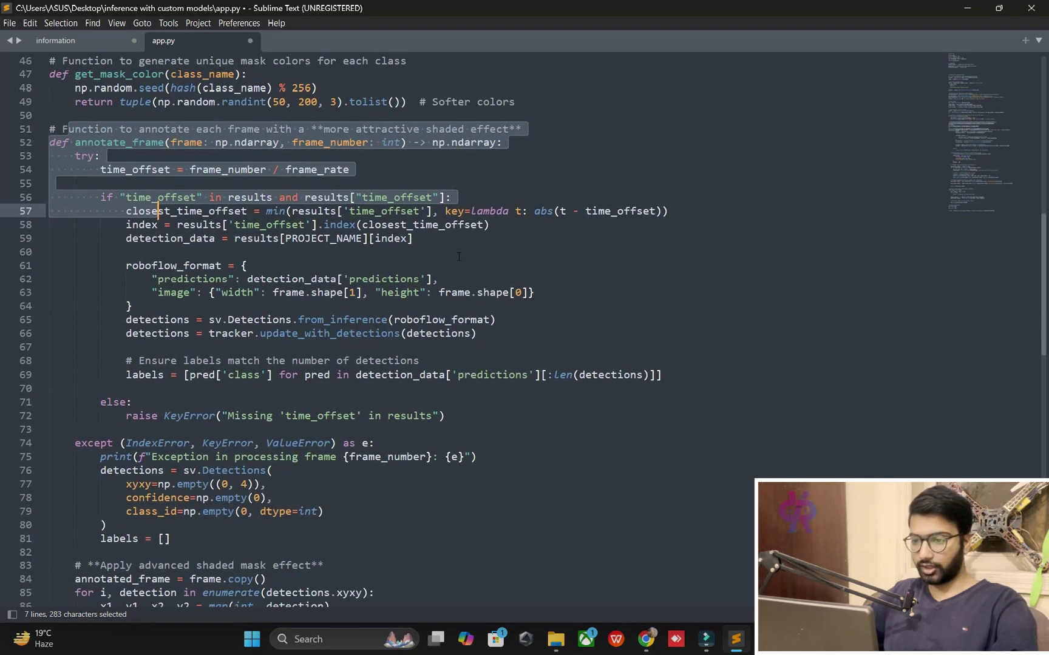
scroll(157, 304, "down", 1)
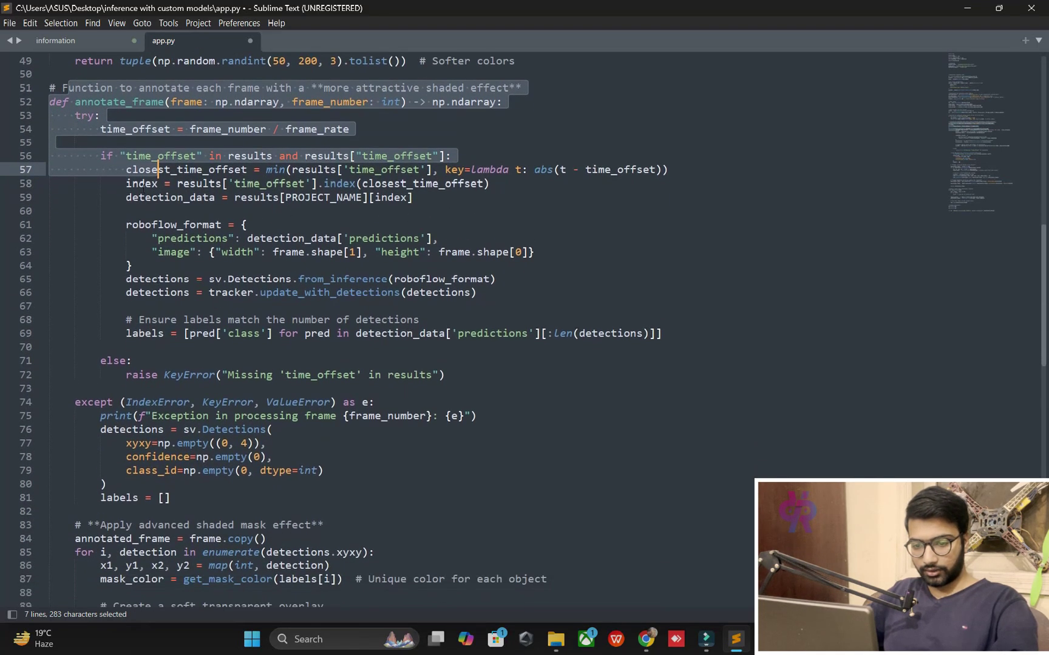
left_click(87, 198)
left_click_drag(49, 101, 496, 278)
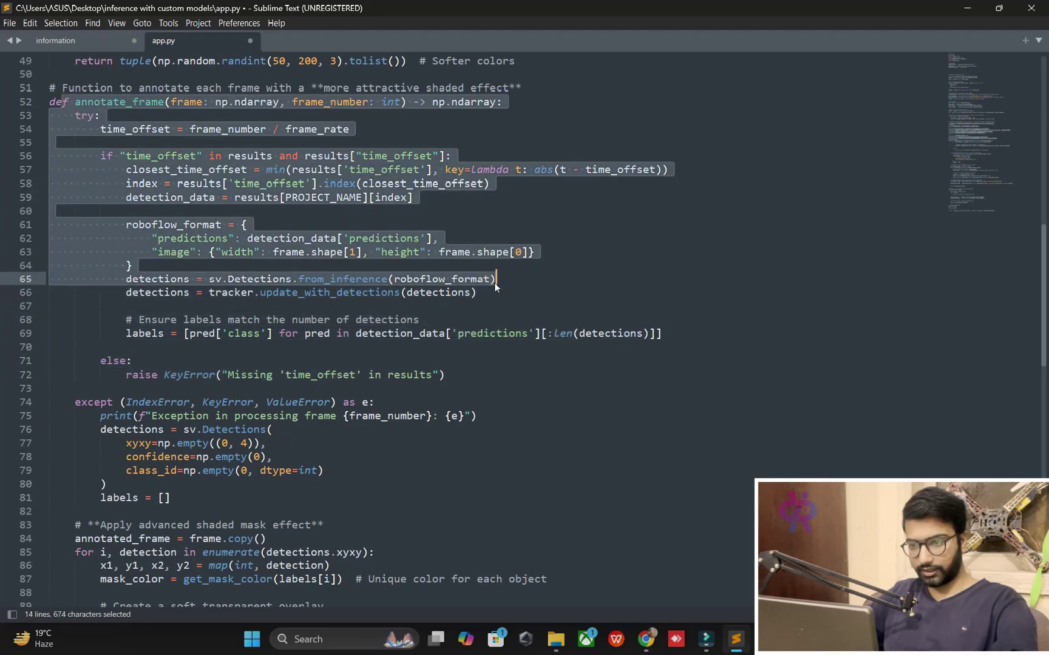
scroll(494, 282, "down", 2)
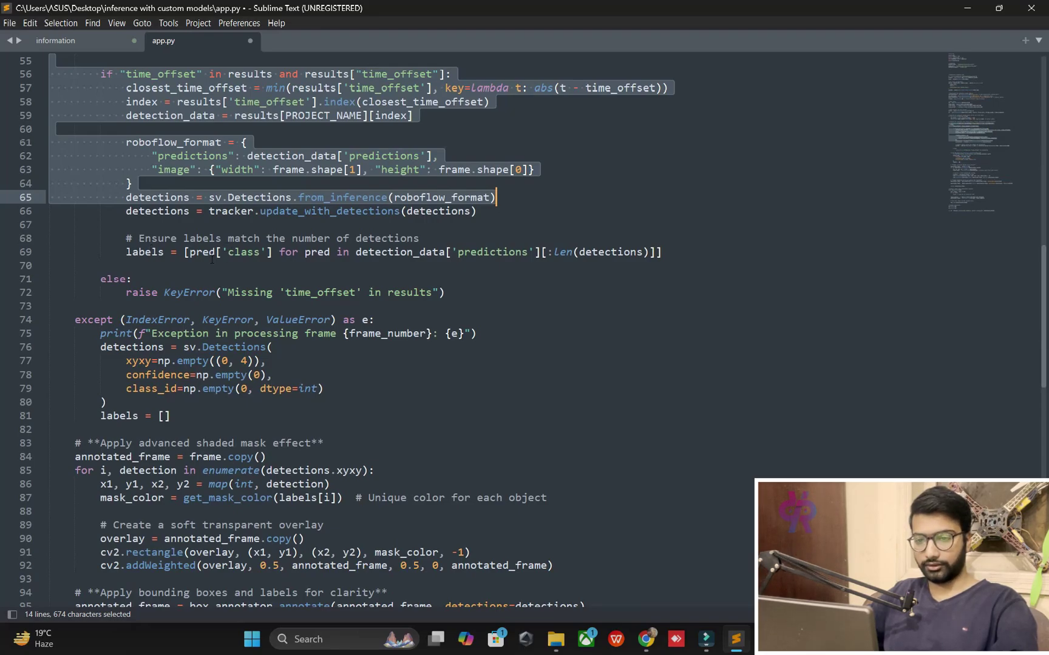
double_click(150, 241)
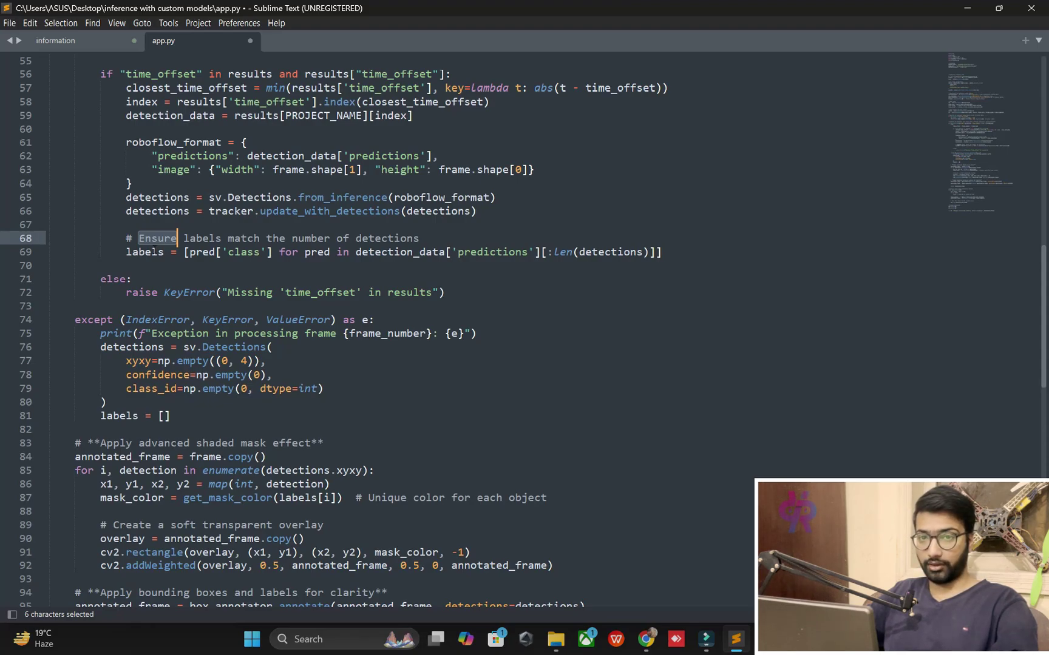
key("alt+Tab")
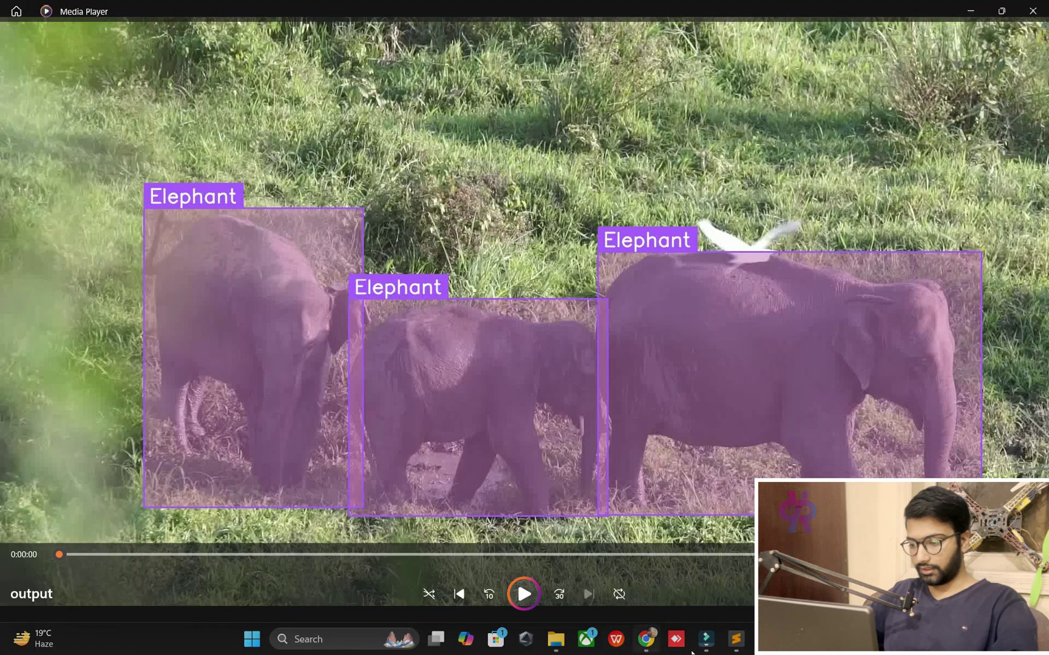
left_click(735, 639)
scroll(45, 247, "down", 1)
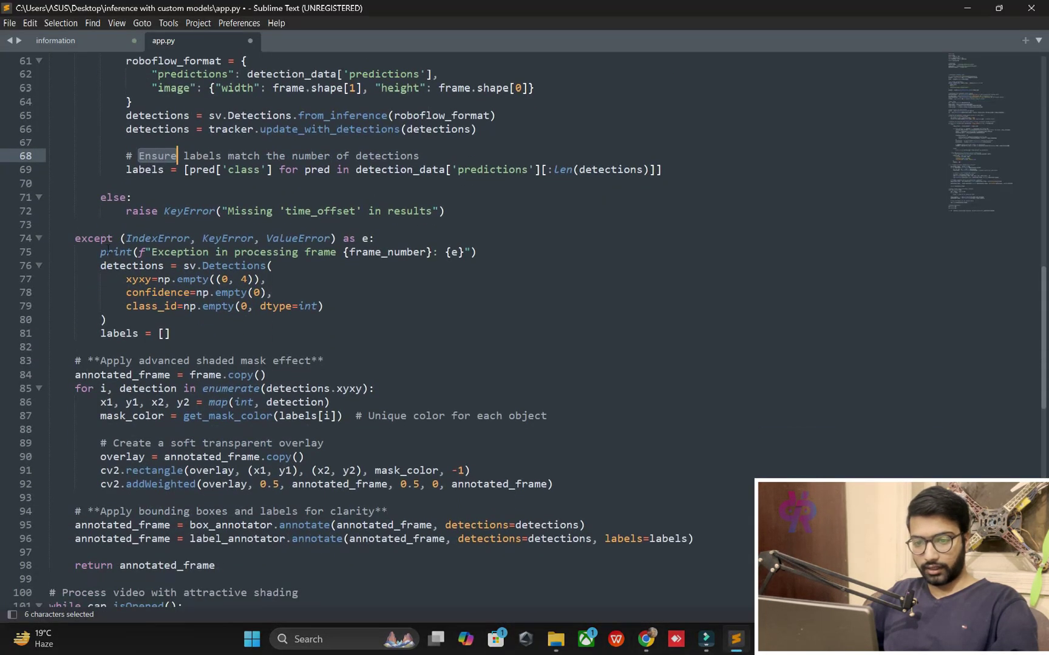
scroll(111, 251, "down", 2)
left_click_drag(49, 320, 299, 471)
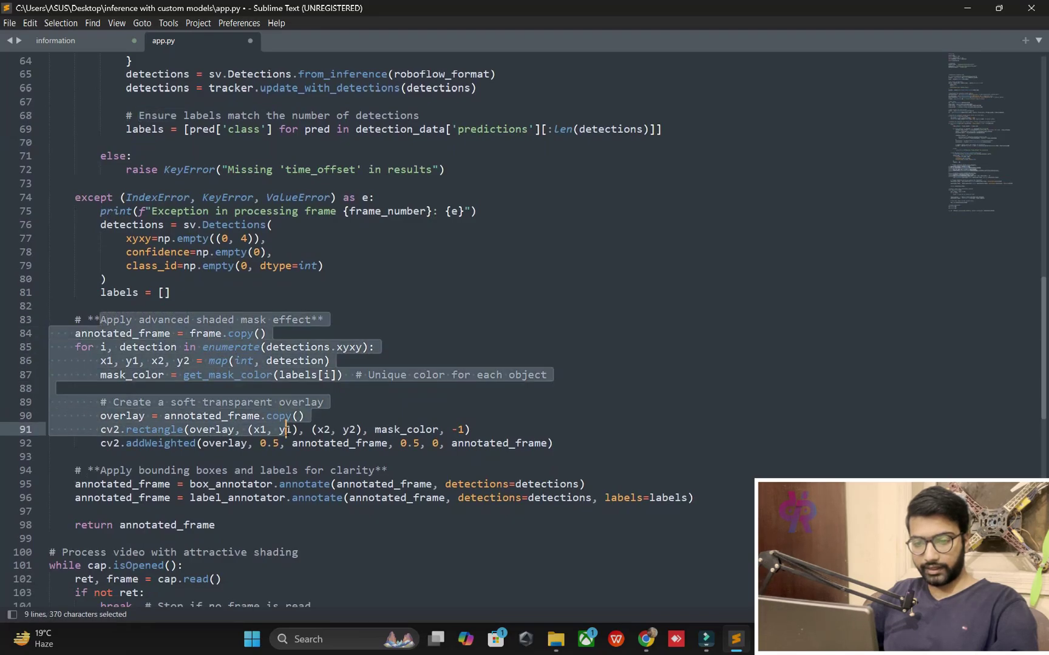
scroll(302, 439, "down", 3)
left_click(228, 320)
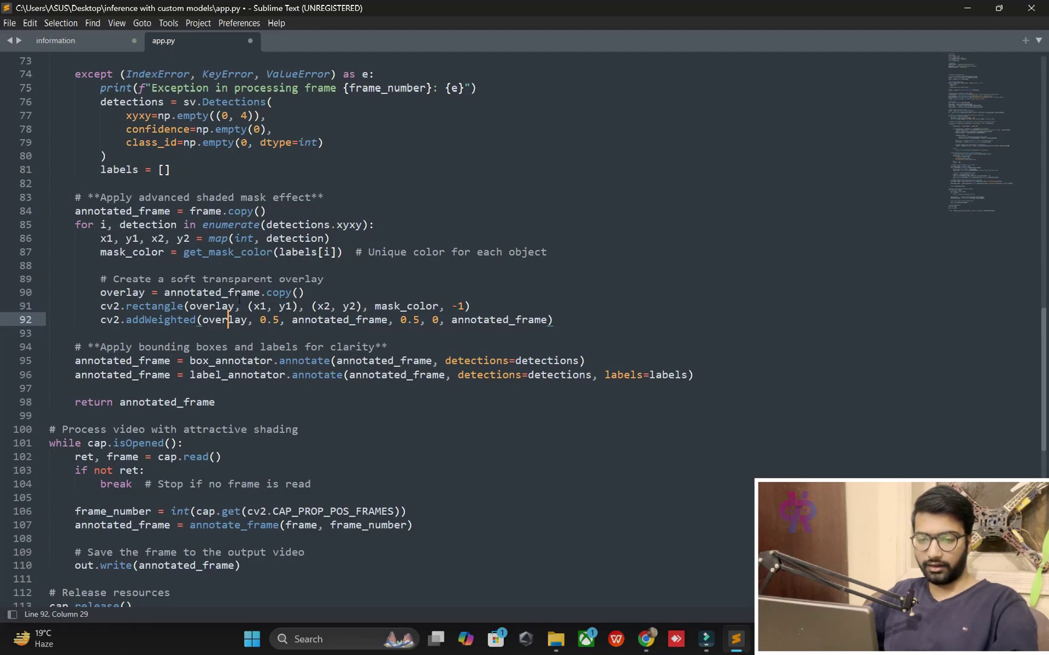
scroll(240, 299, "down", 2)
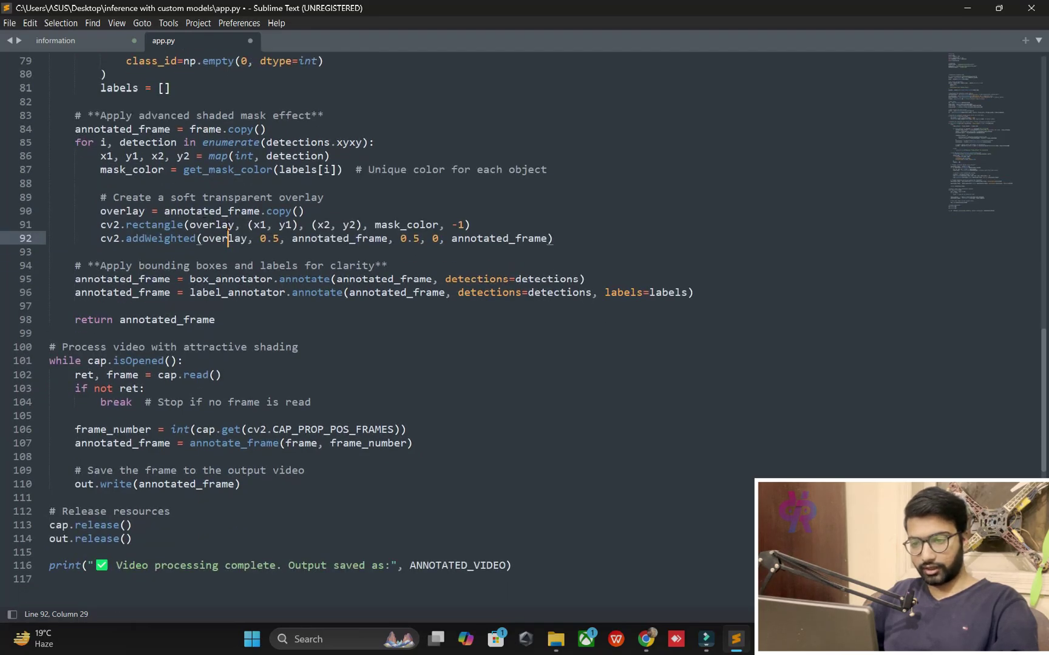
left_click_drag(107, 225, 490, 238)
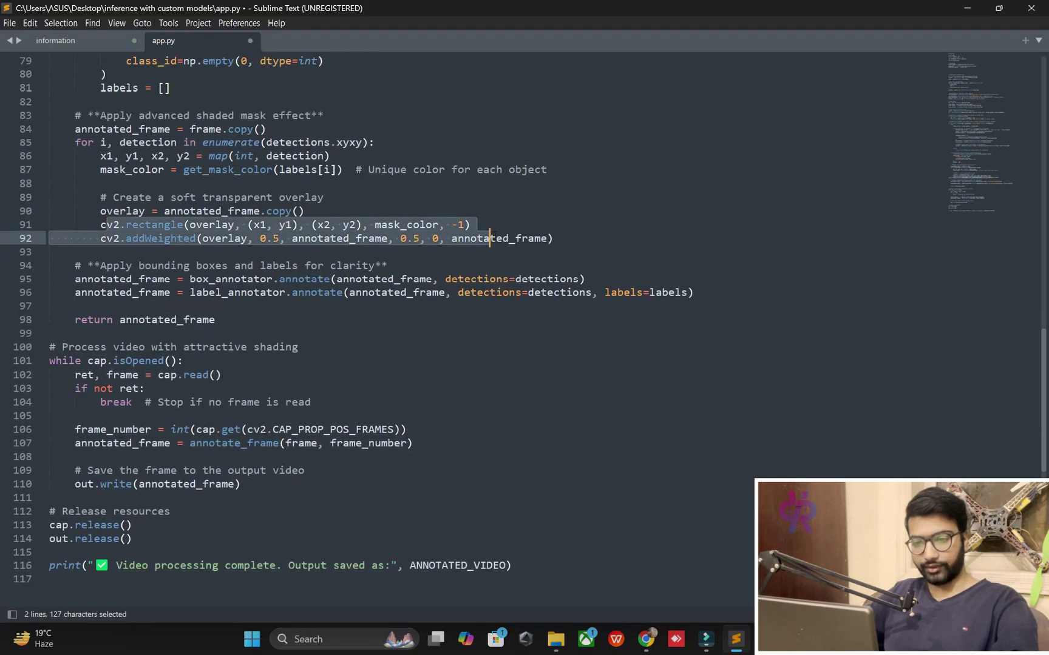
scroll(215, 320, "down", 2)
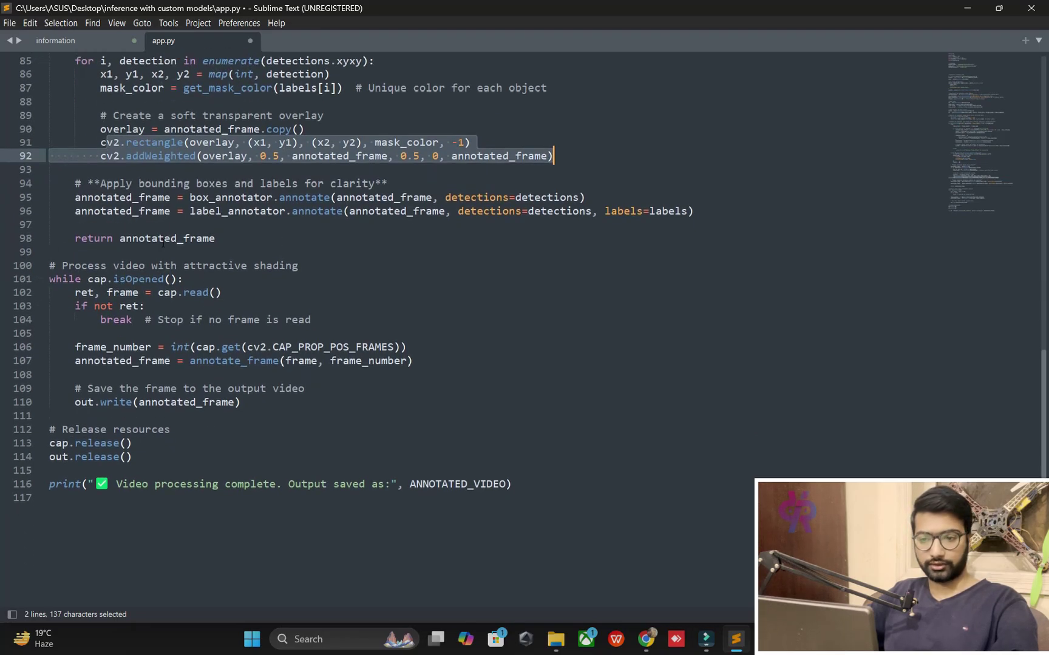
left_click_drag(695, 211, 61, 199)
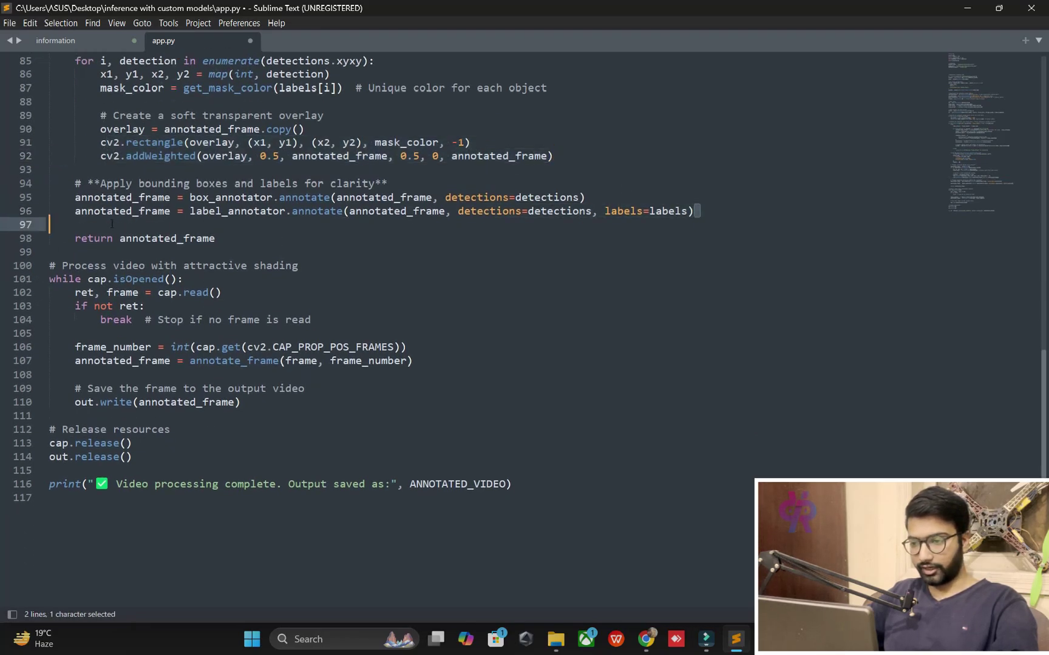
mouse_move(49, 279)
left_mouse_down()
mouse_move(222, 402)
mouse_move(222, 463)
left_mouse_up()
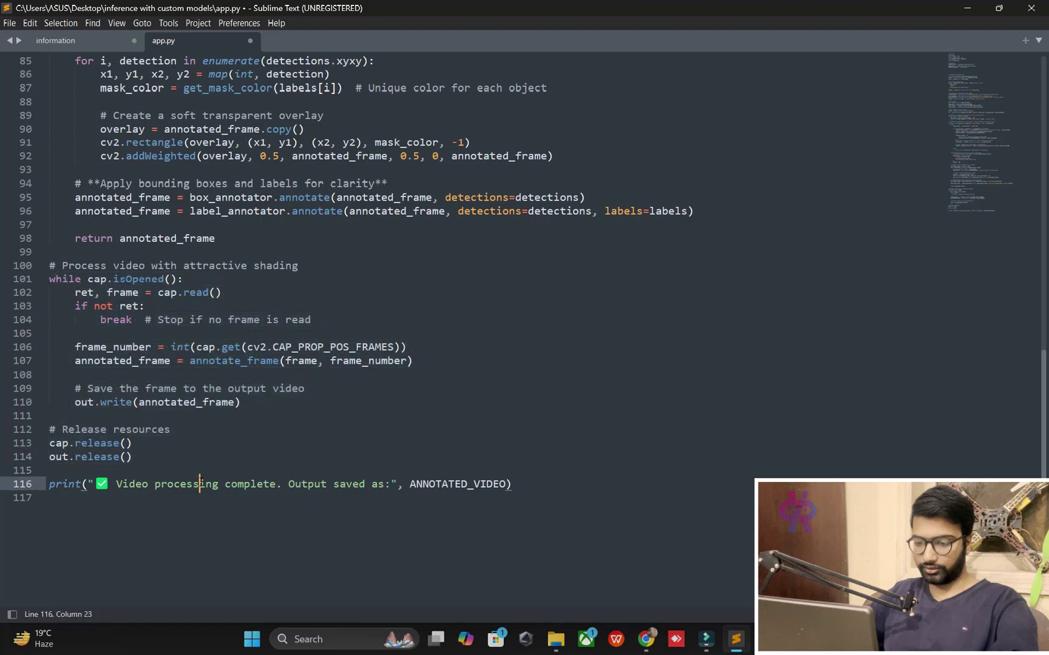
triple_click(200, 482)
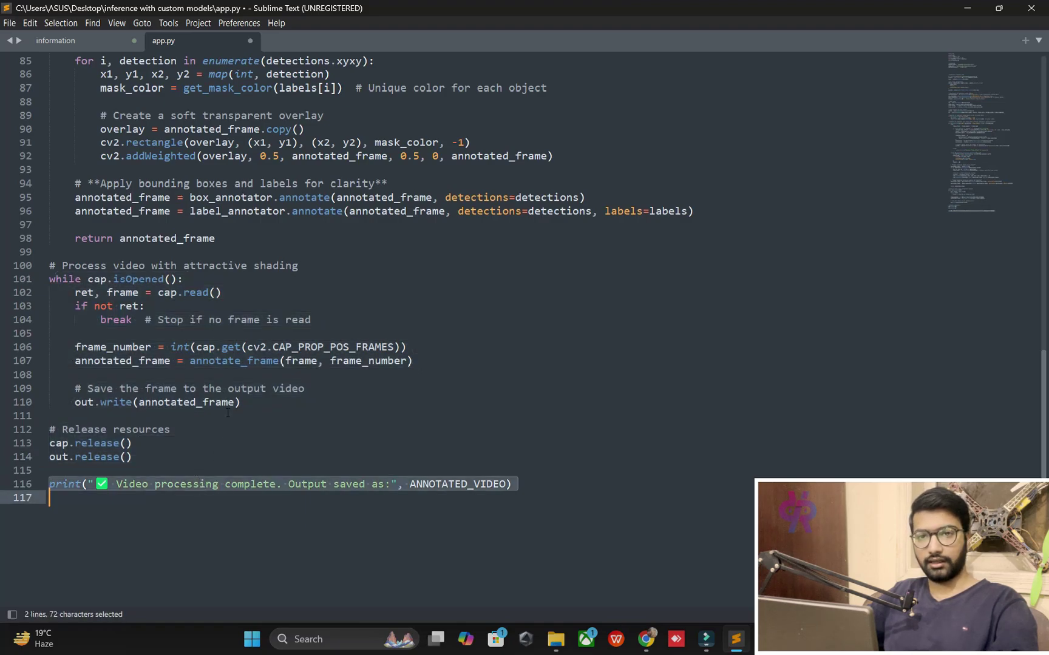